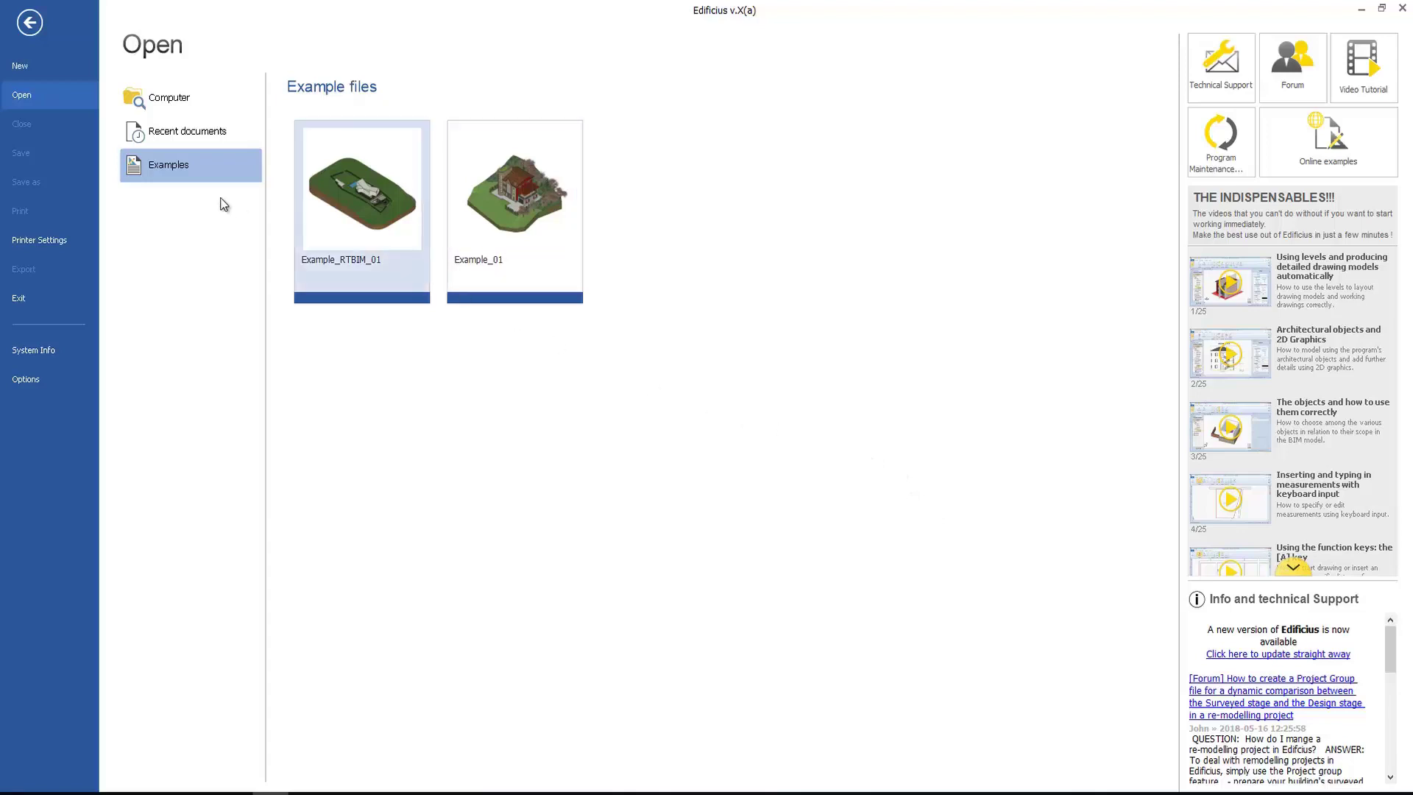
Create a new blank document project and maximise its Ground Floor level view
left_click(31, 66)
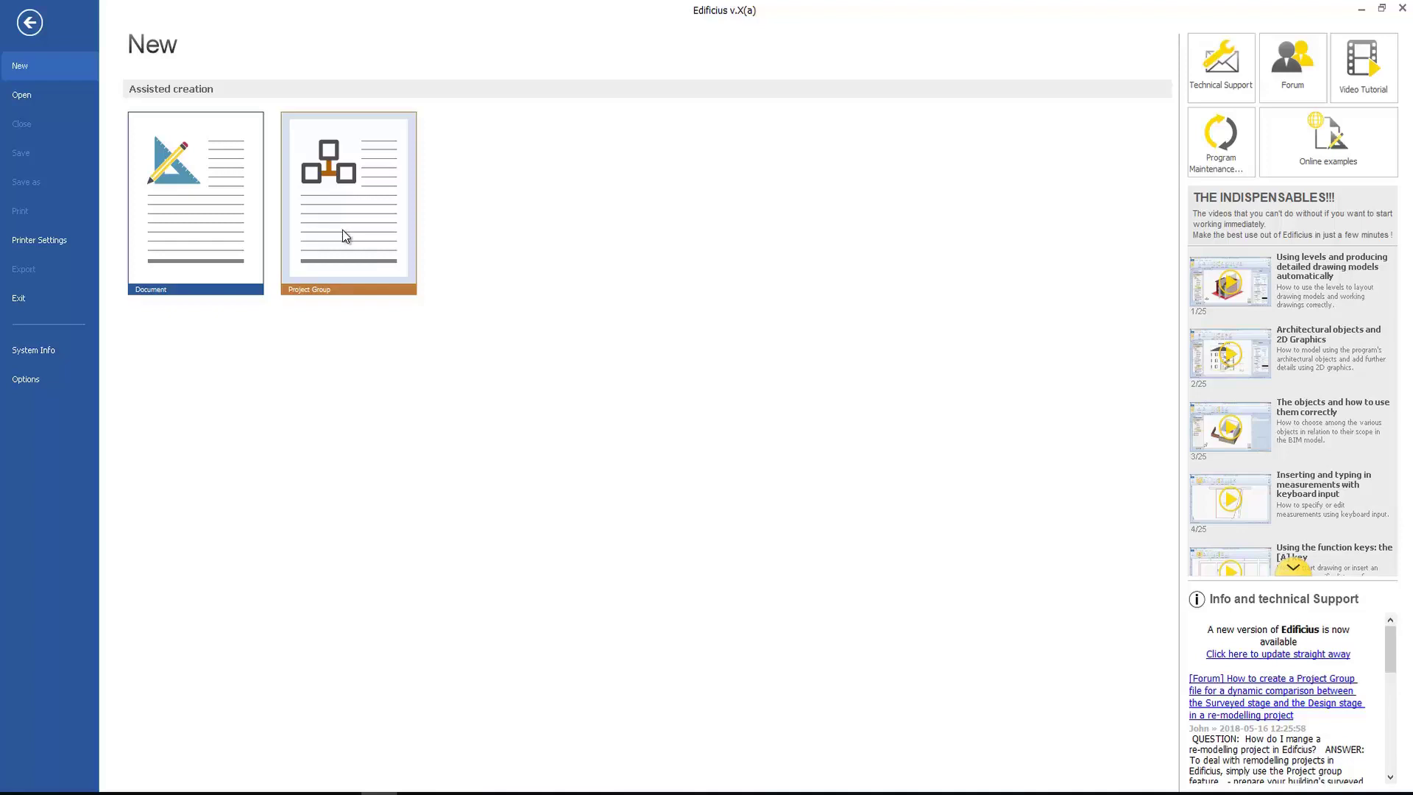
left_click(195, 240)
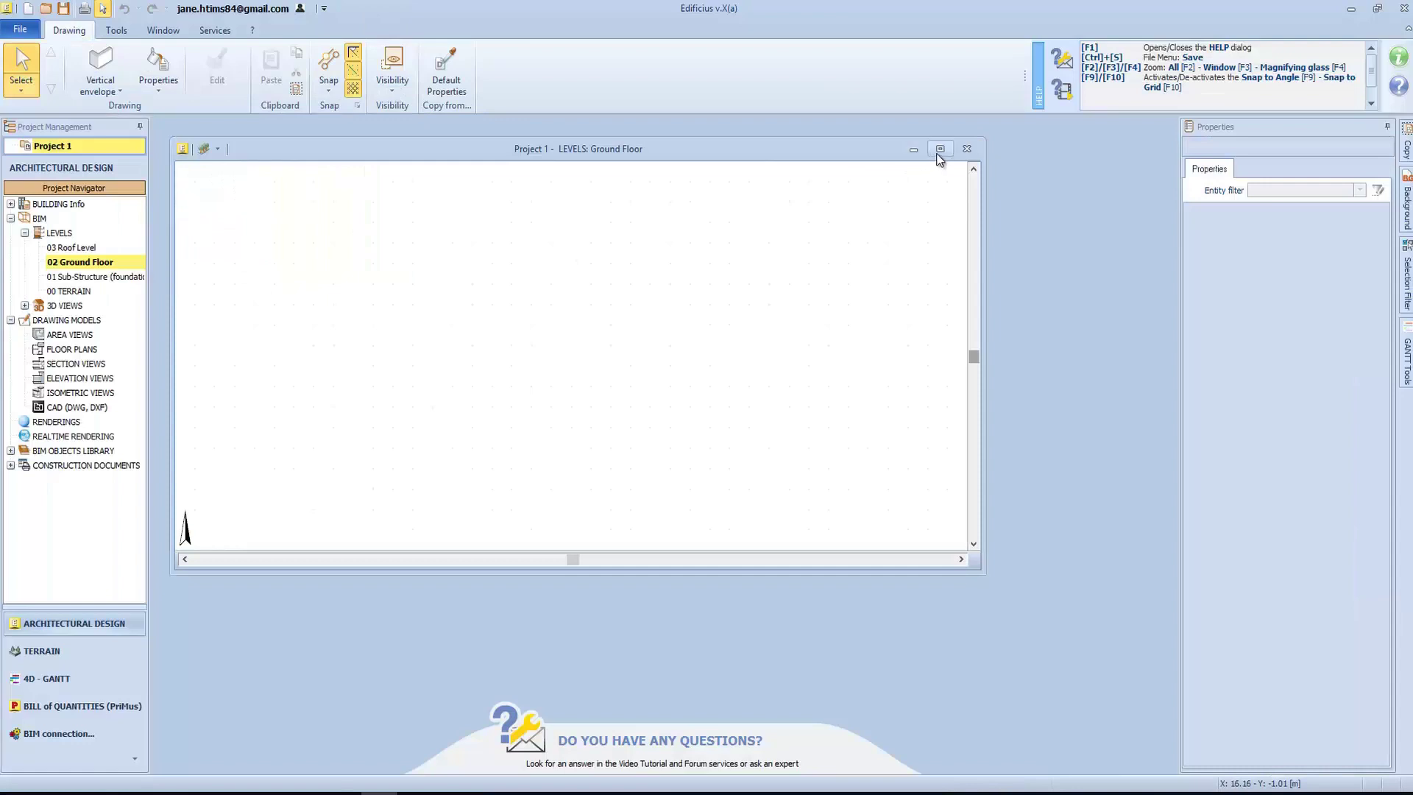
left_click(939, 150)
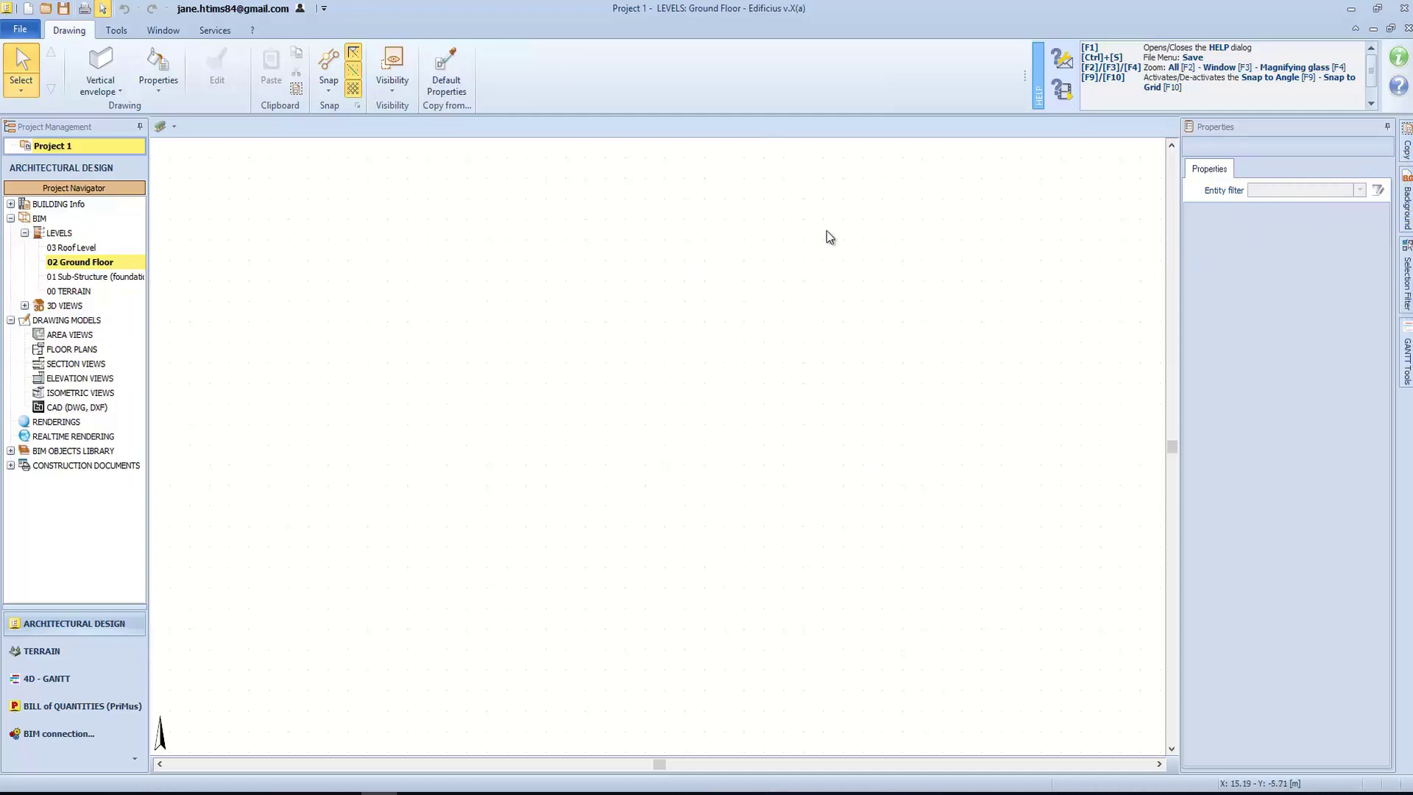
Draw a horizontal Vertical envelope wall about 12.9 m long on the Ground Floor level
left_click(102, 91)
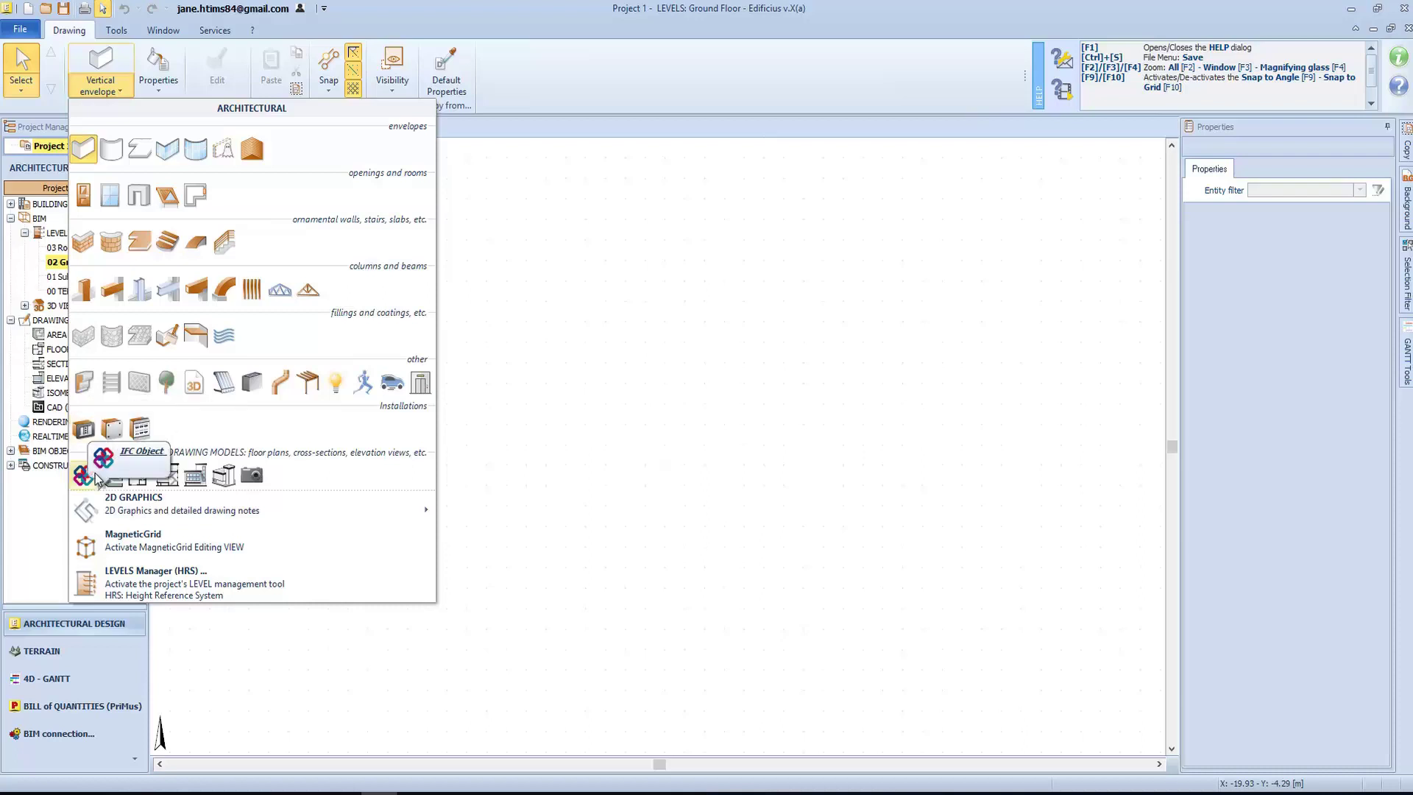
mouse_move(95, 510)
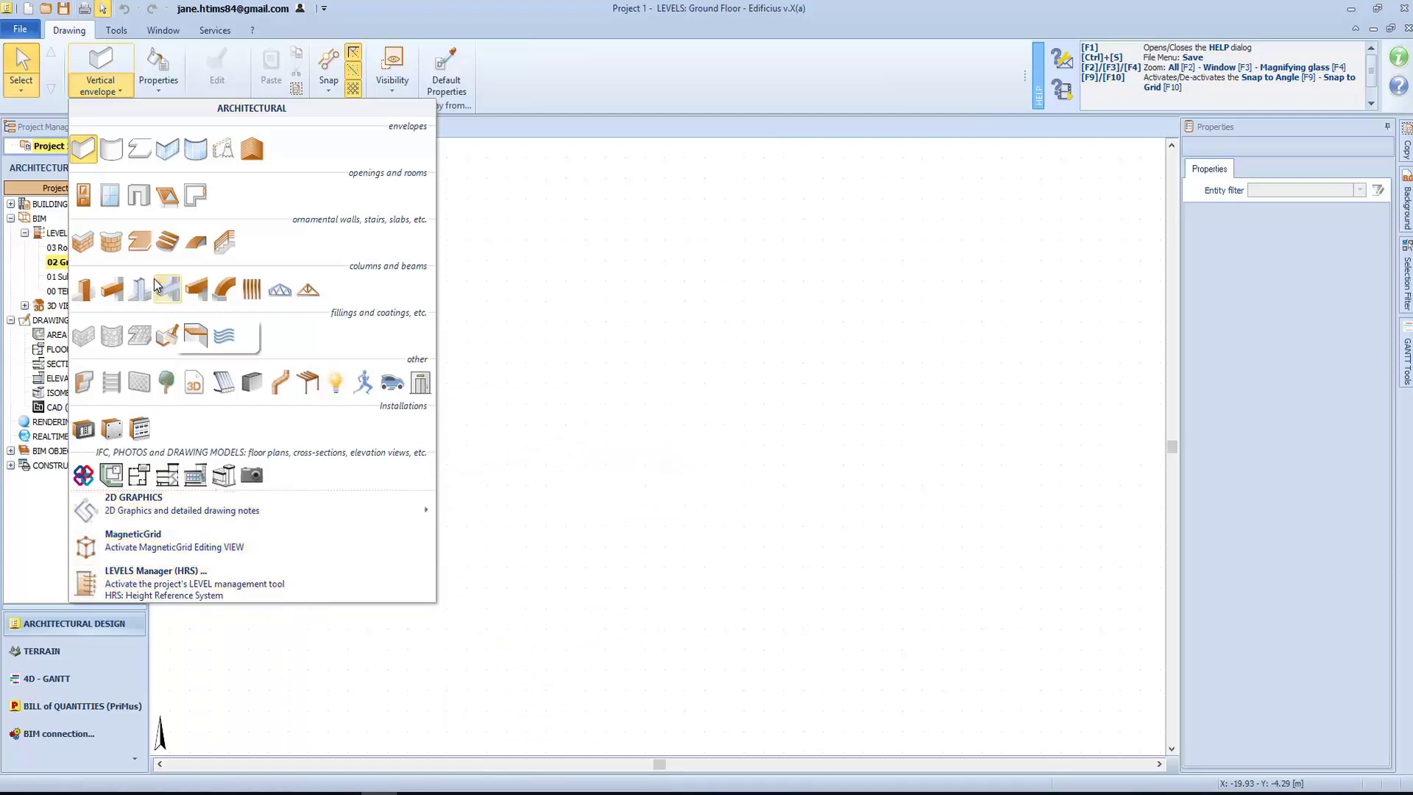
left_click(84, 149)
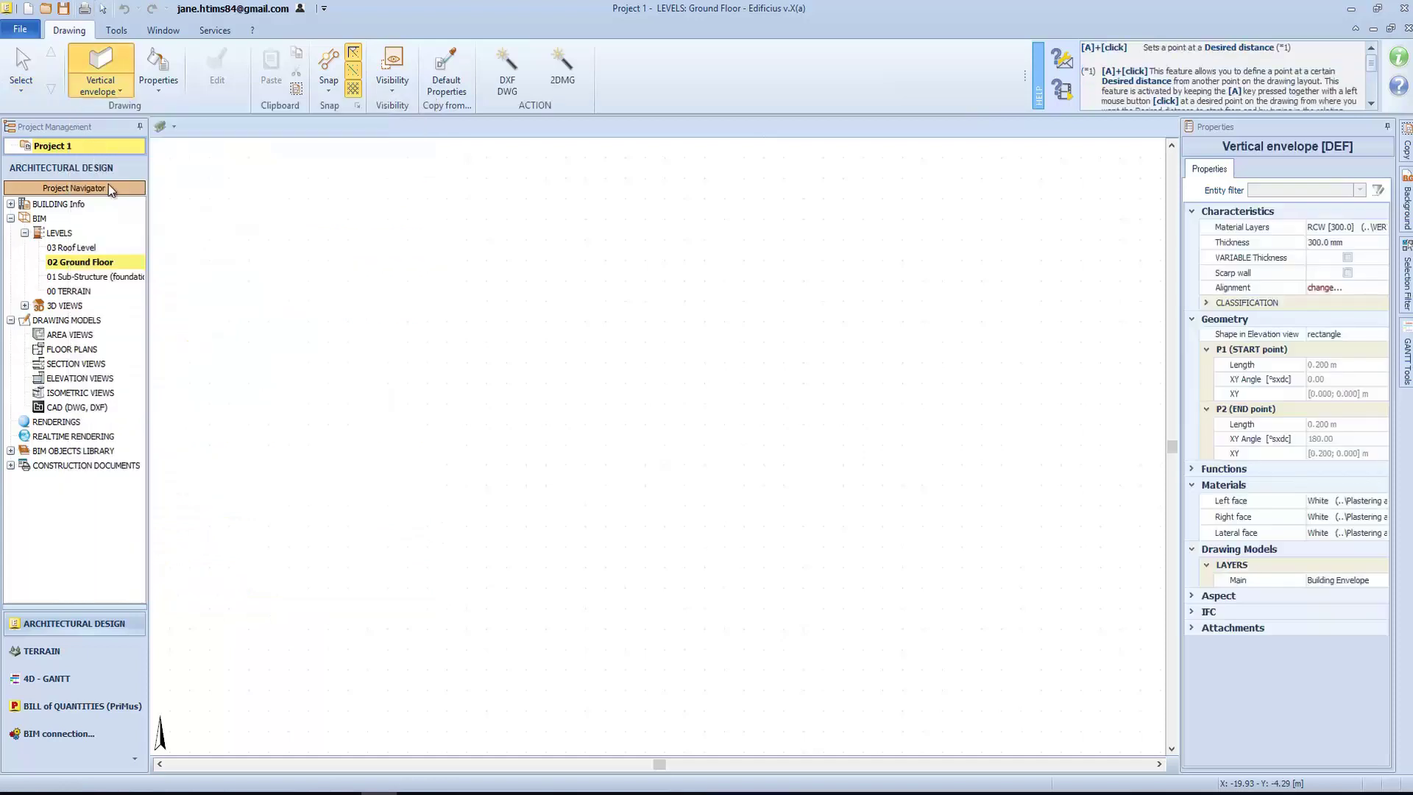
left_click(353, 296)
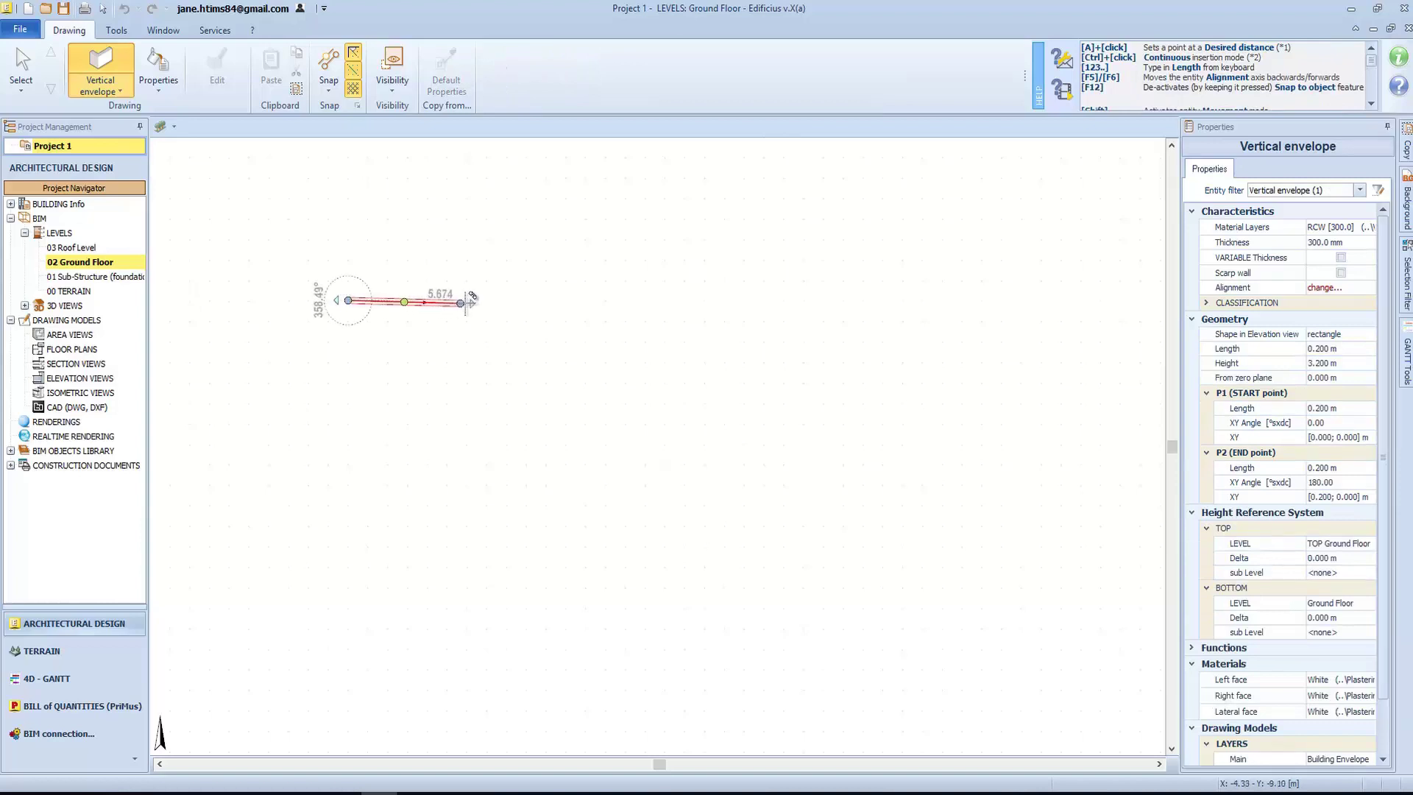
scroll(560, 300, "up", 2)
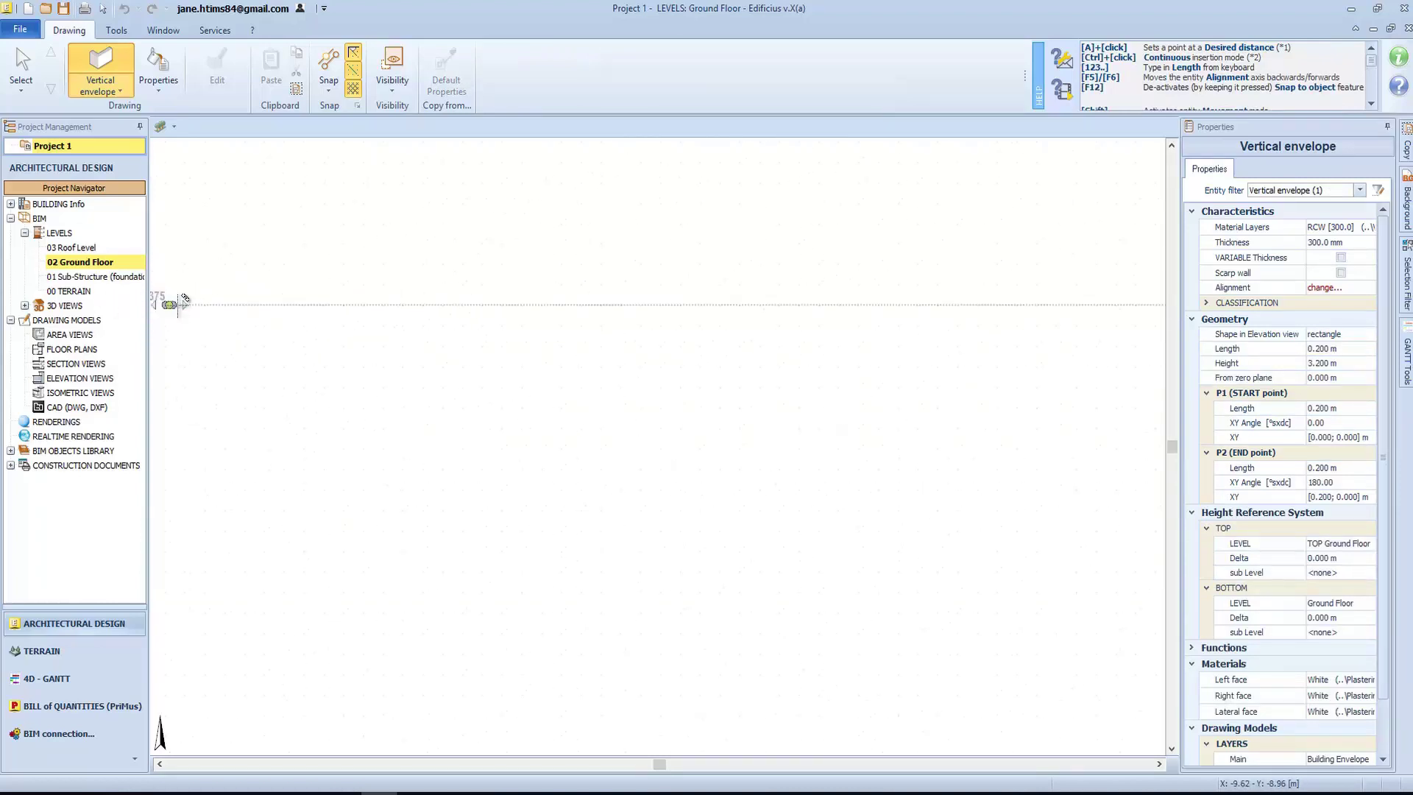
left_click(420, 304)
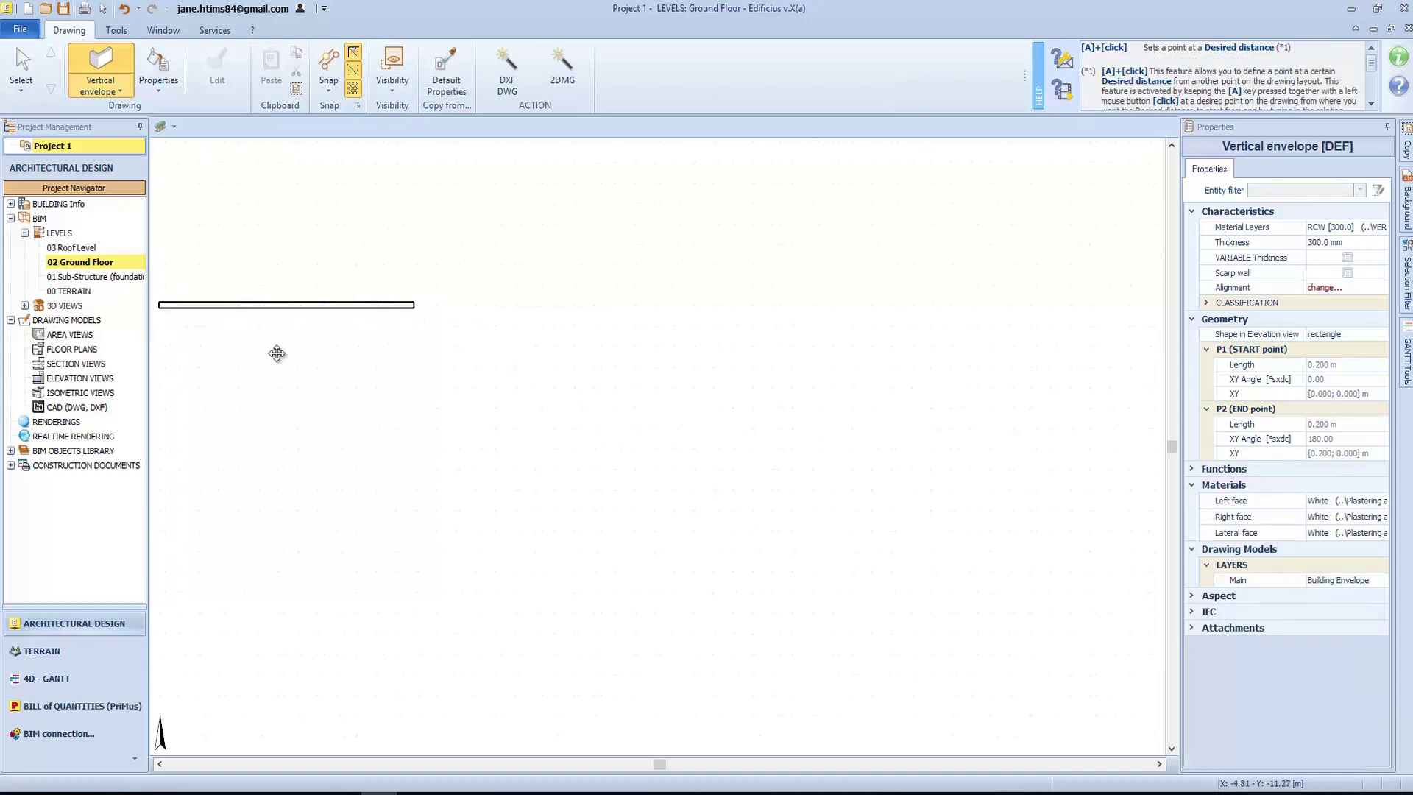
middle_click_drag(284, 353, 446, 350)
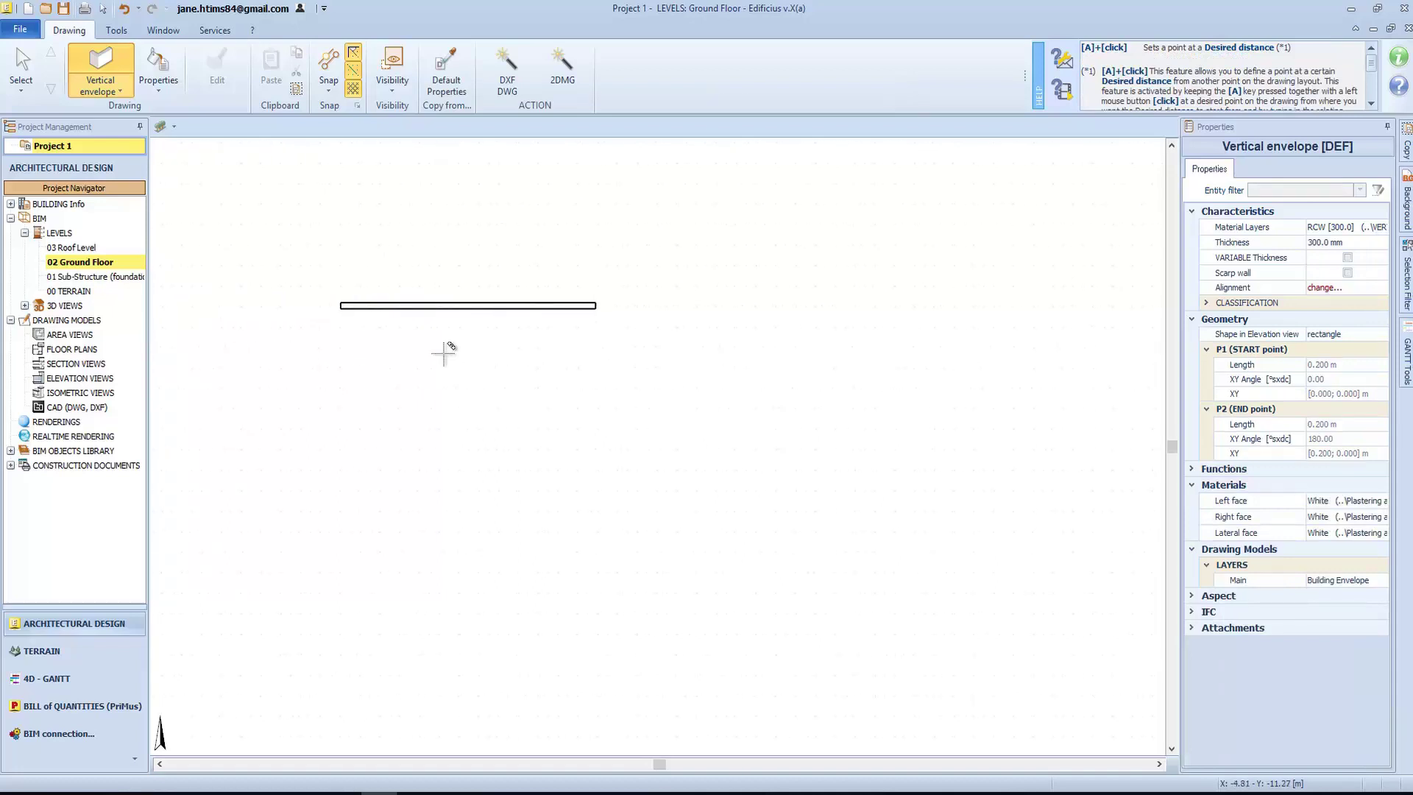
Draw a second horizontal wall below the first, shifting its alignment axis and setting its length to 4.5 m
left_click(373, 480)
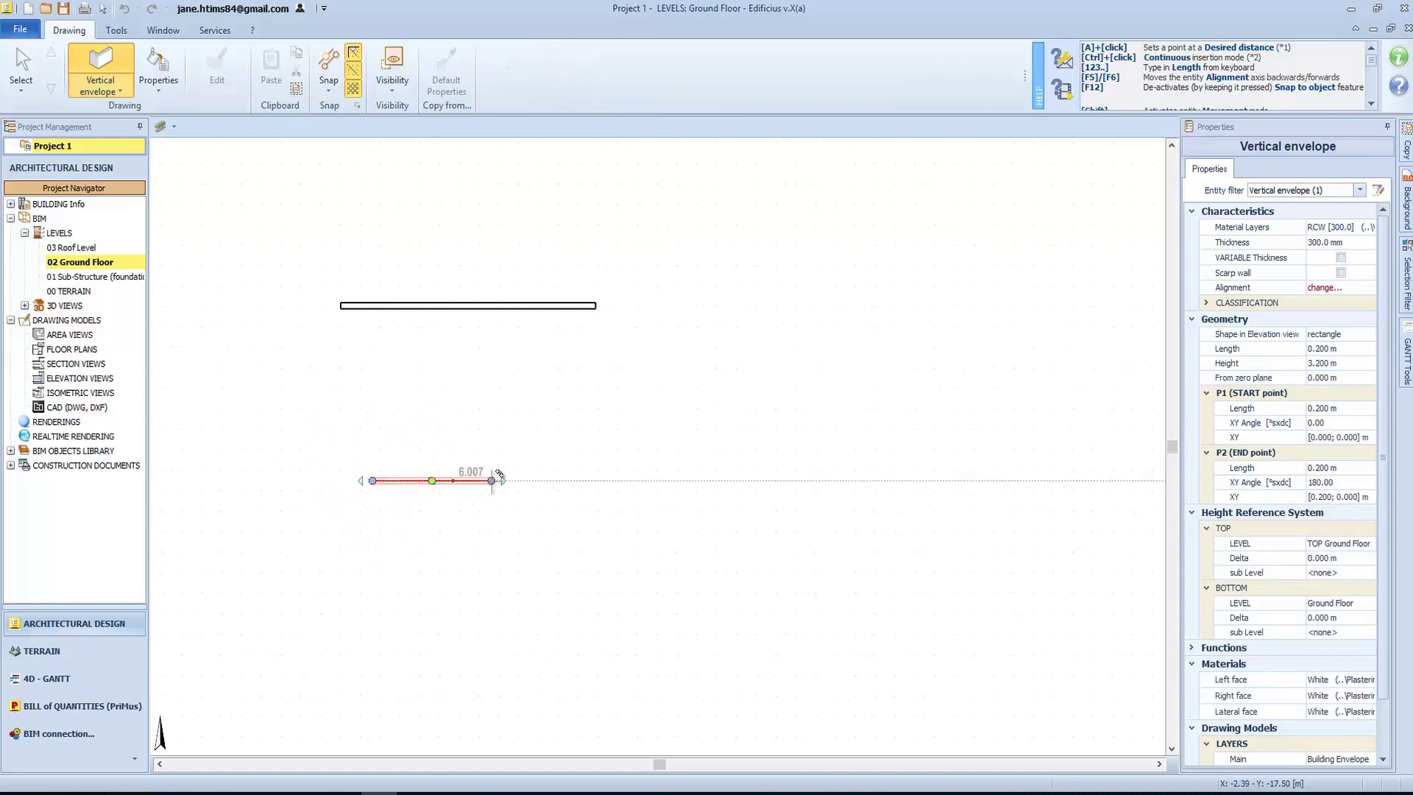
key("F5")
key("F5")
key("F5")
key("F5")
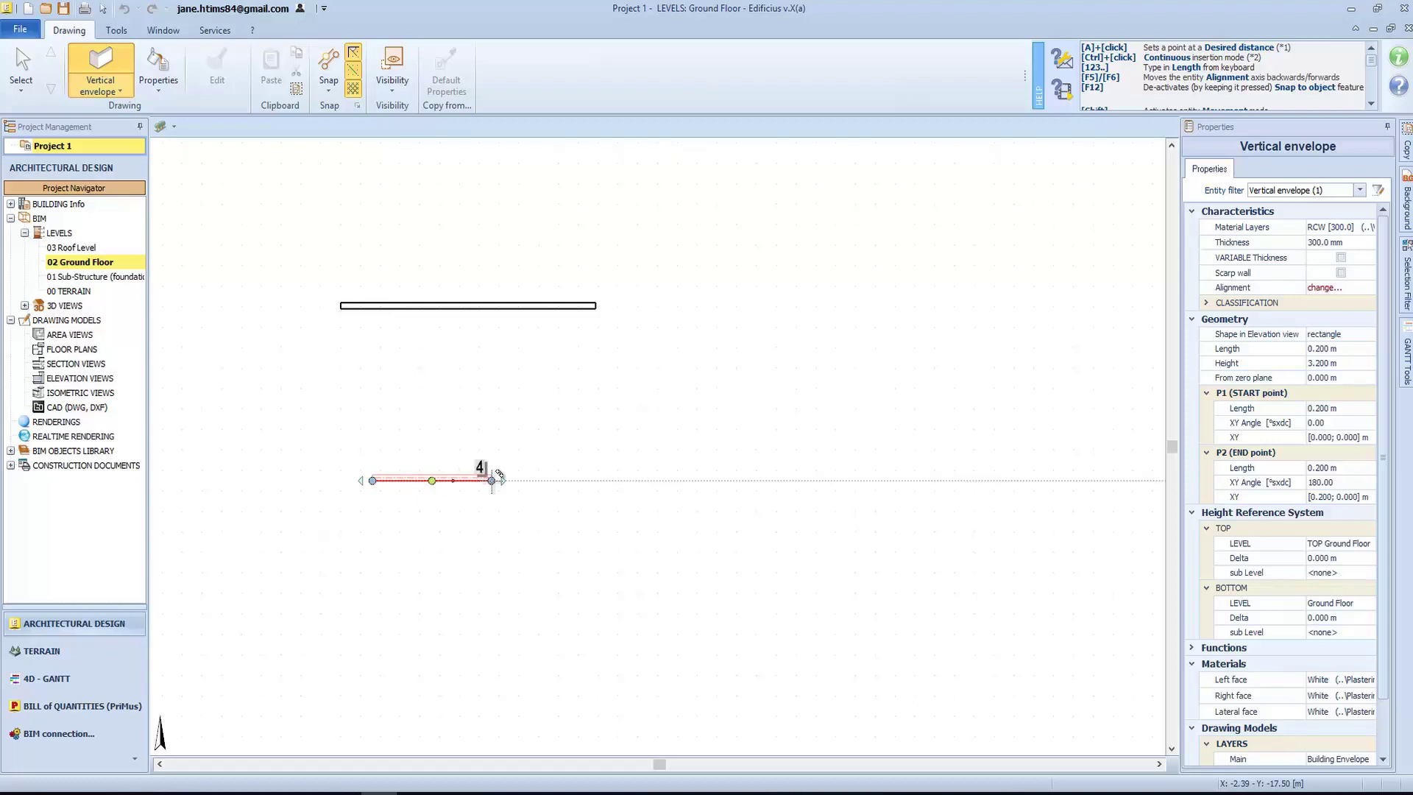
type("5")
key("Return")
Select both drawn walls together and delete them
right_click(512, 466)
mouse_move(553, 476)
left_click(646, 479)
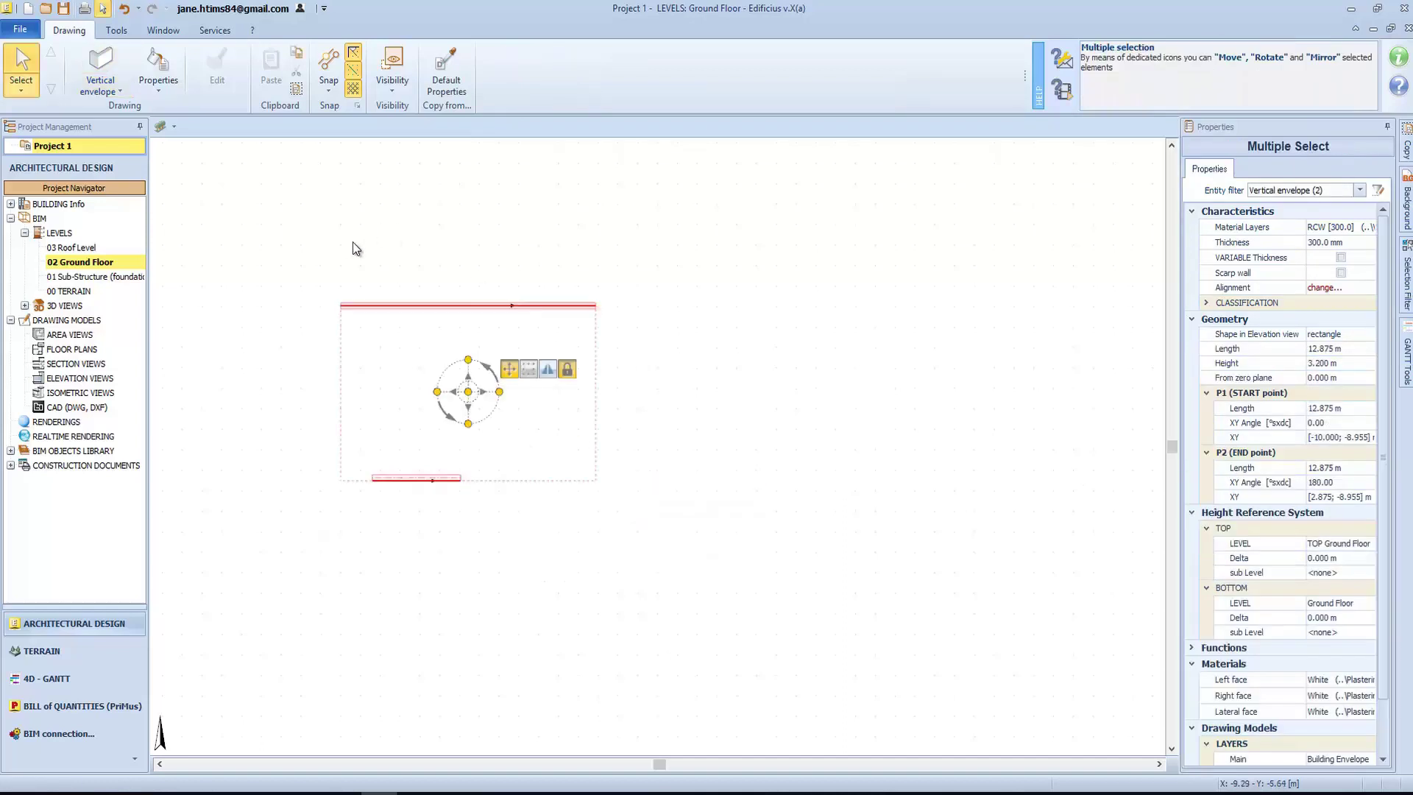
key("Delete")
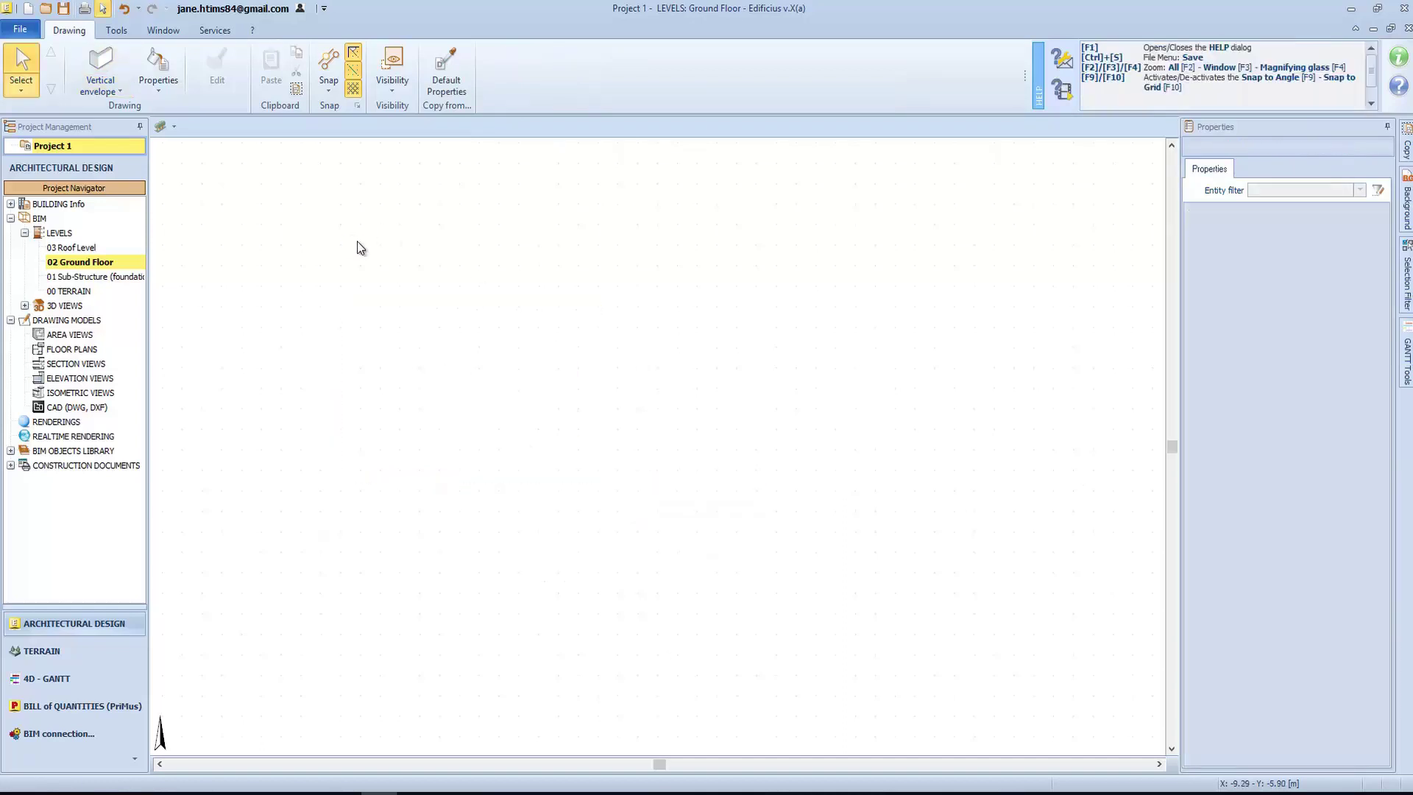
Insert a DXF/DWG floor plan from the "file" folder of Corso Avviamento Edificius, using a conversion factor of 1
left_click(104, 87)
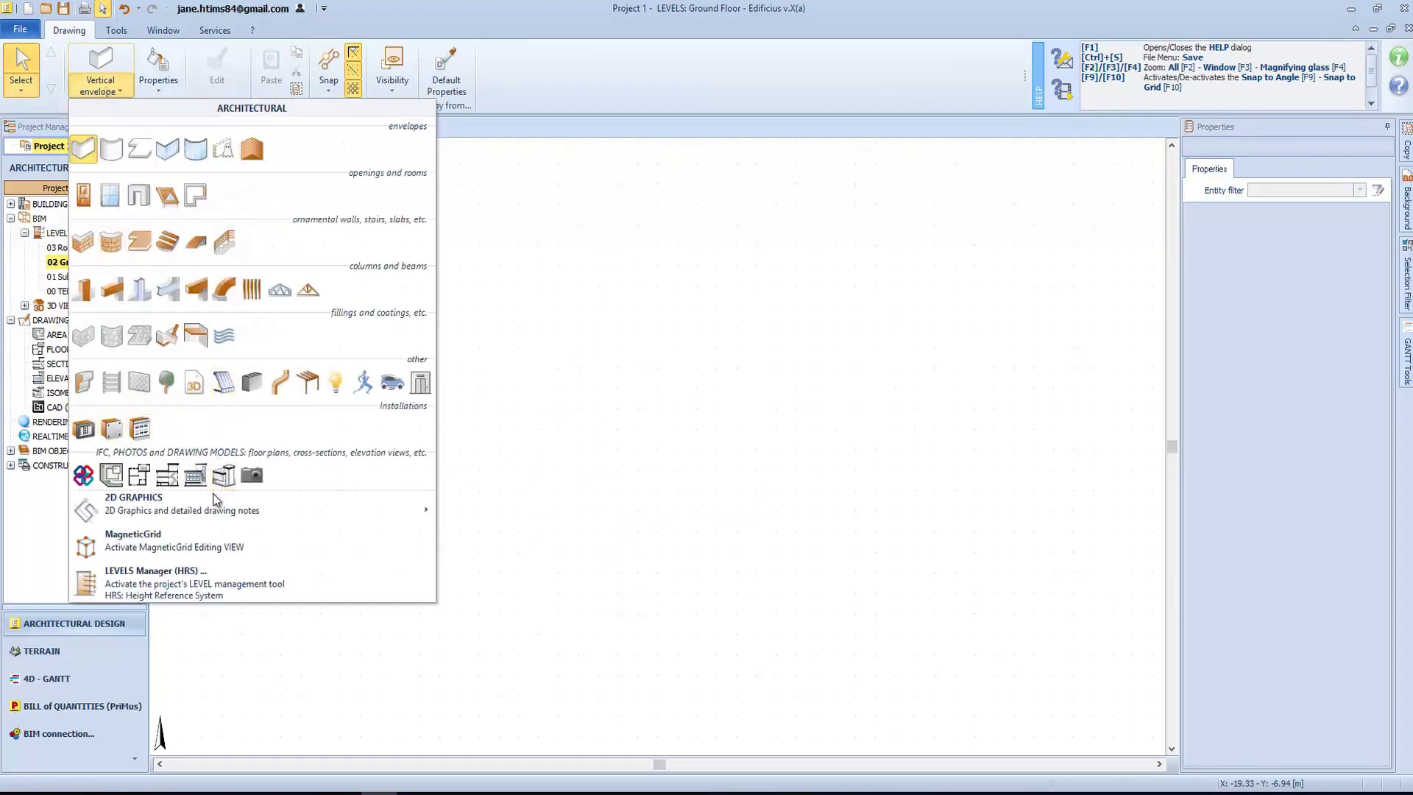
mouse_move(214, 501)
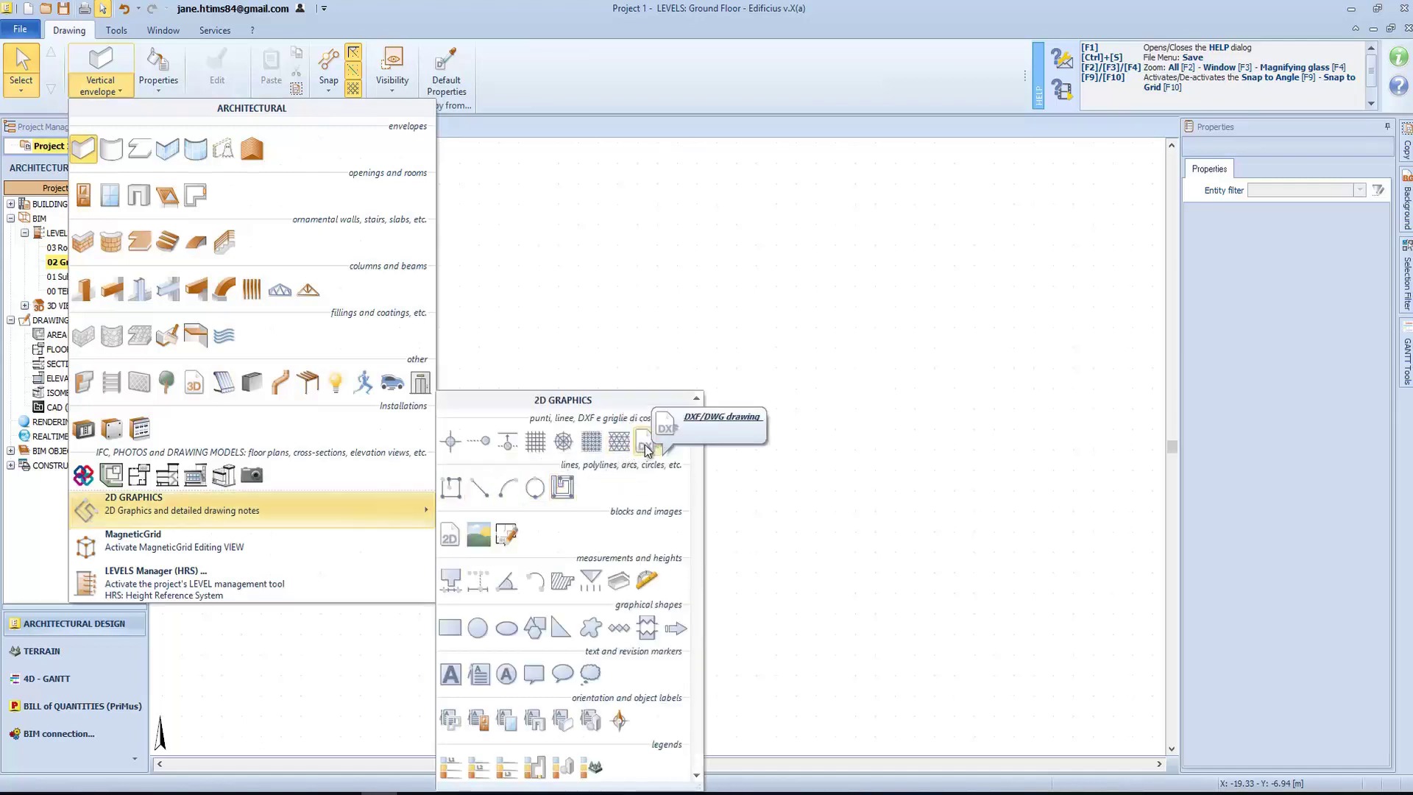
left_click(645, 444)
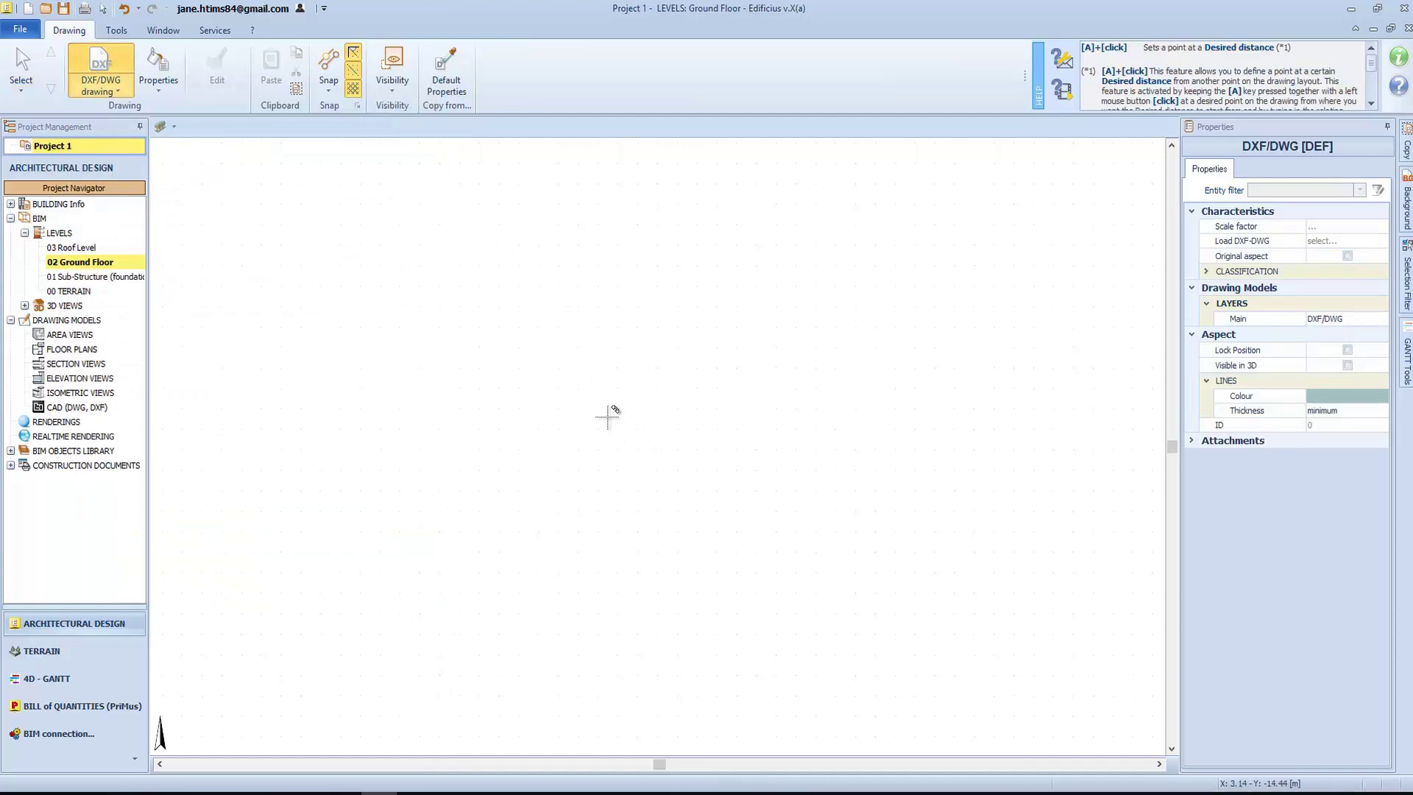
left_click(633, 427)
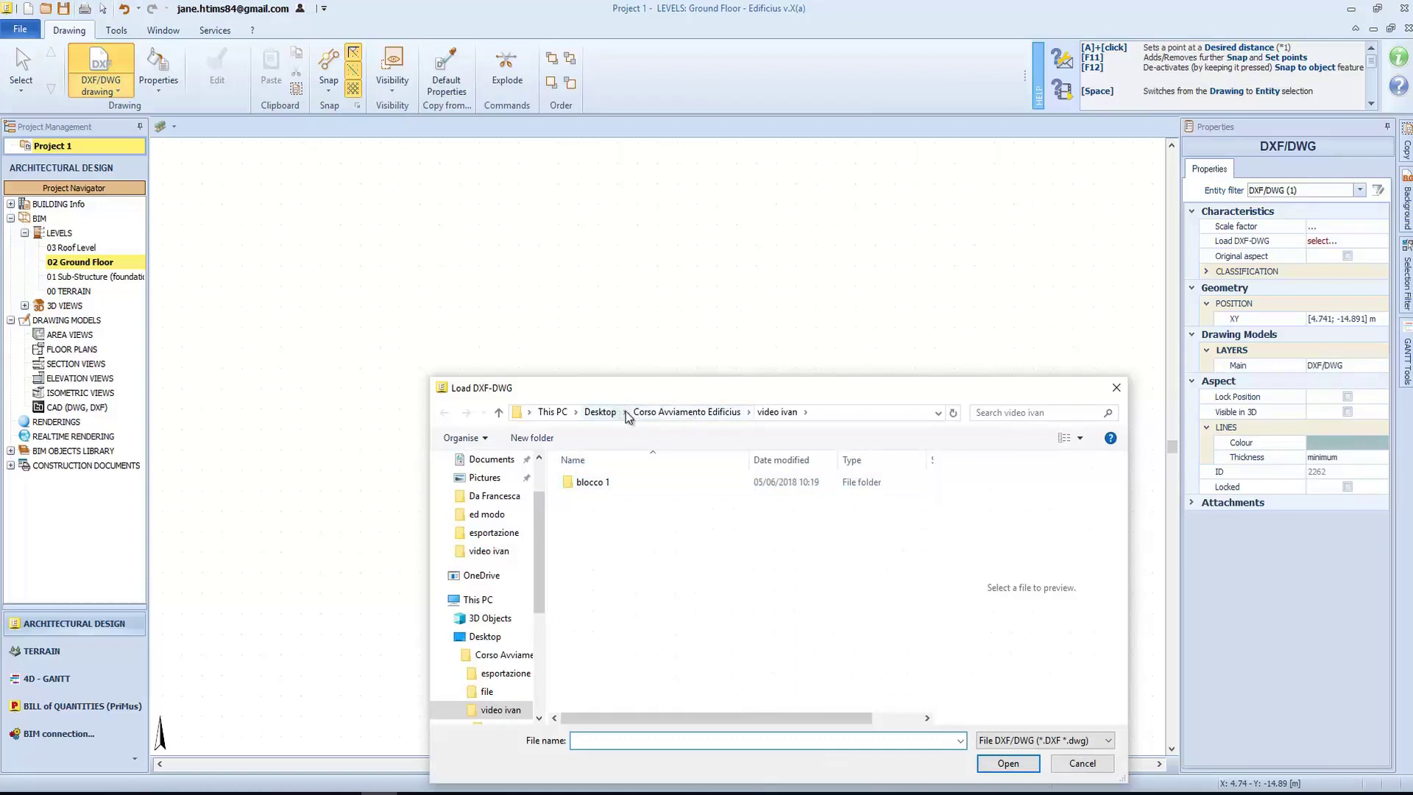
left_click(669, 414)
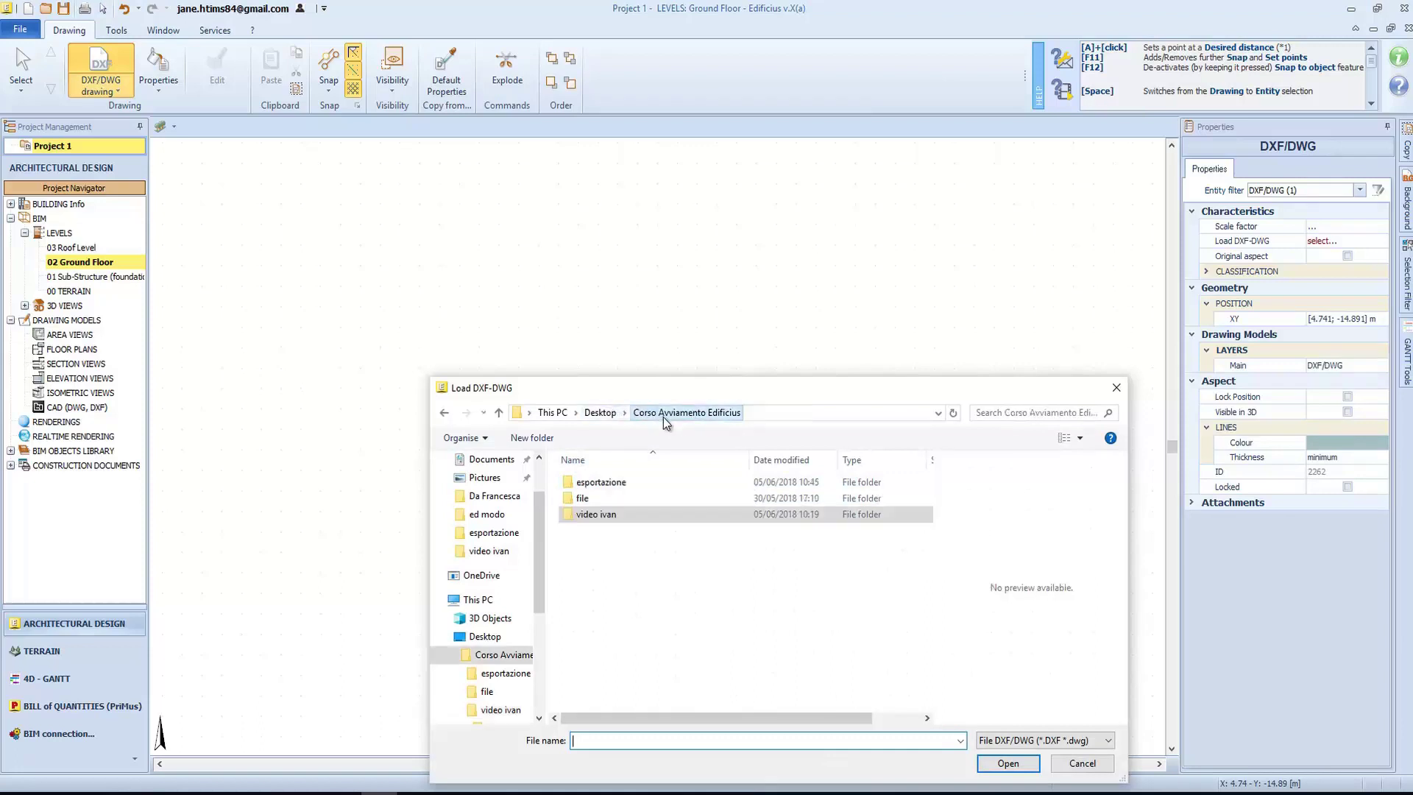
double_click(590, 499)
double_click(590, 484)
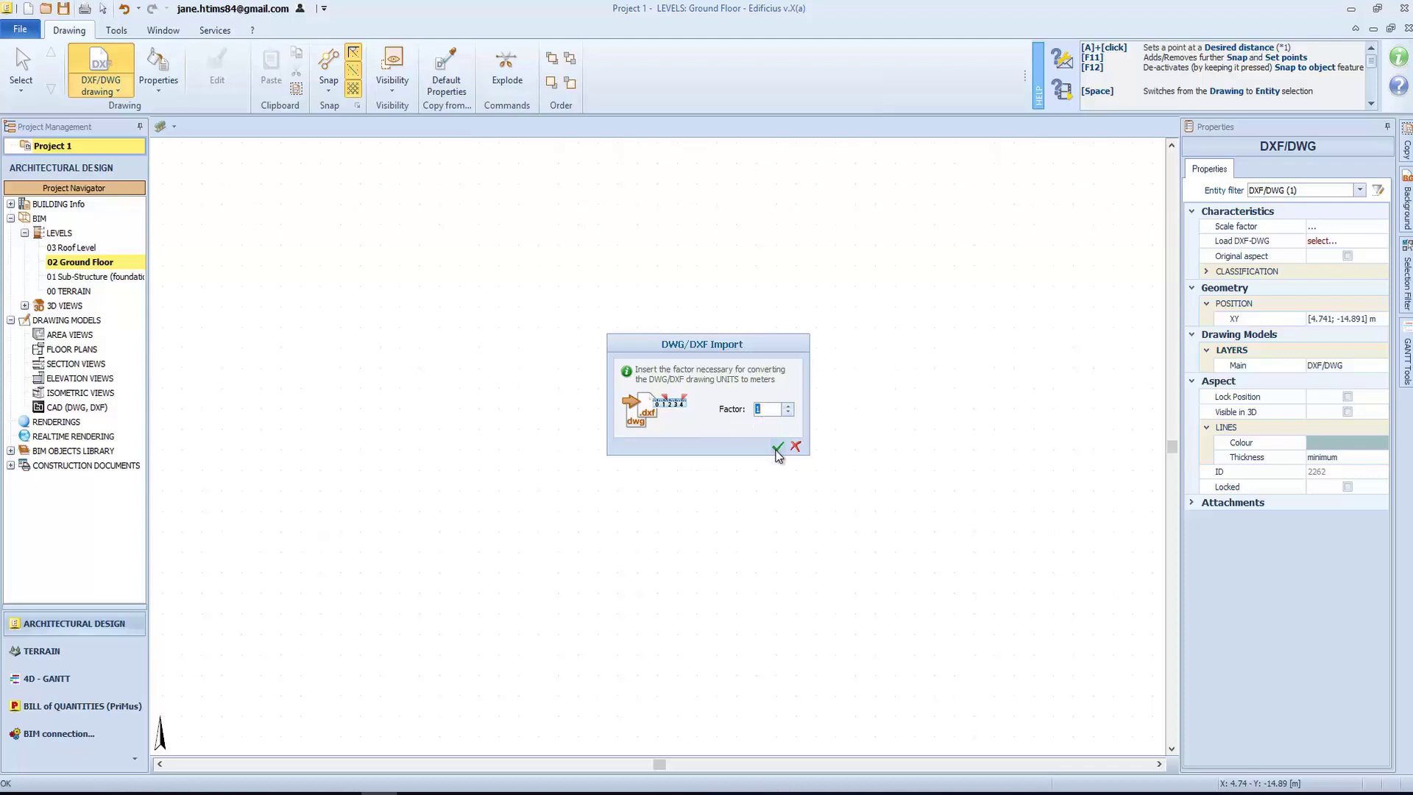
left_click(777, 446)
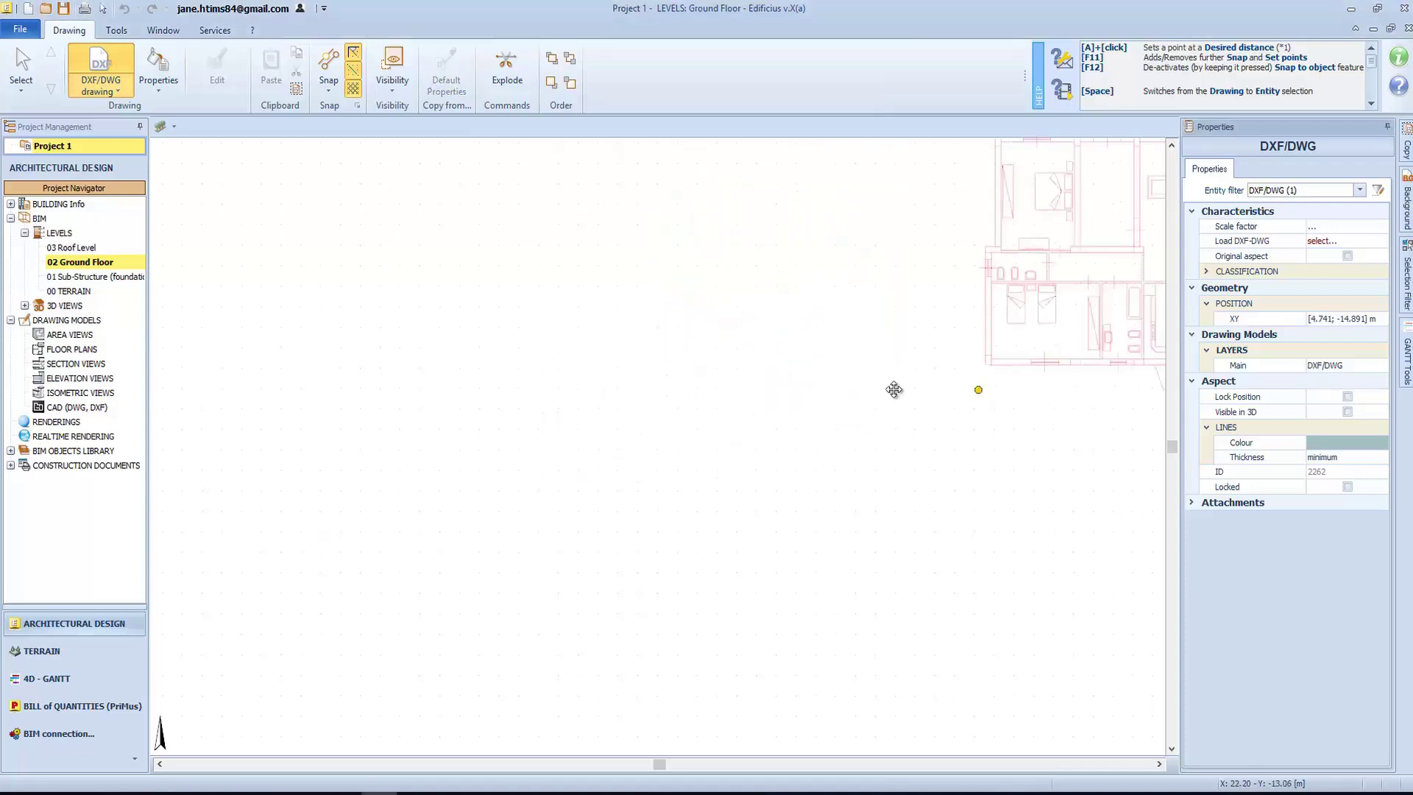
left_click(561, 564)
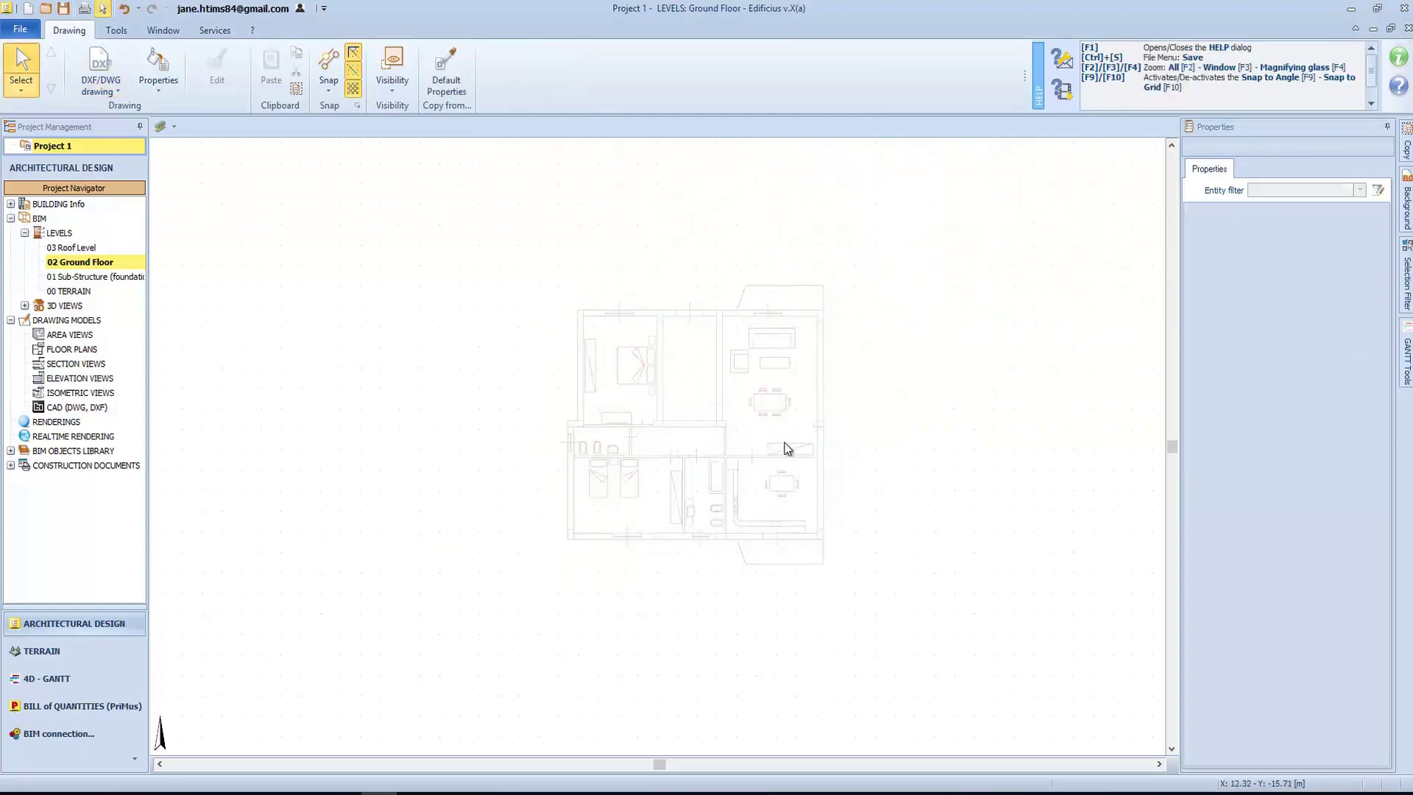
Trace the floor plan's upper outer wall with a 12.4 m Vertical envelope, shifting its alignment so the thickness falls inside the plan outline
scroll(722, 413, "up", 2)
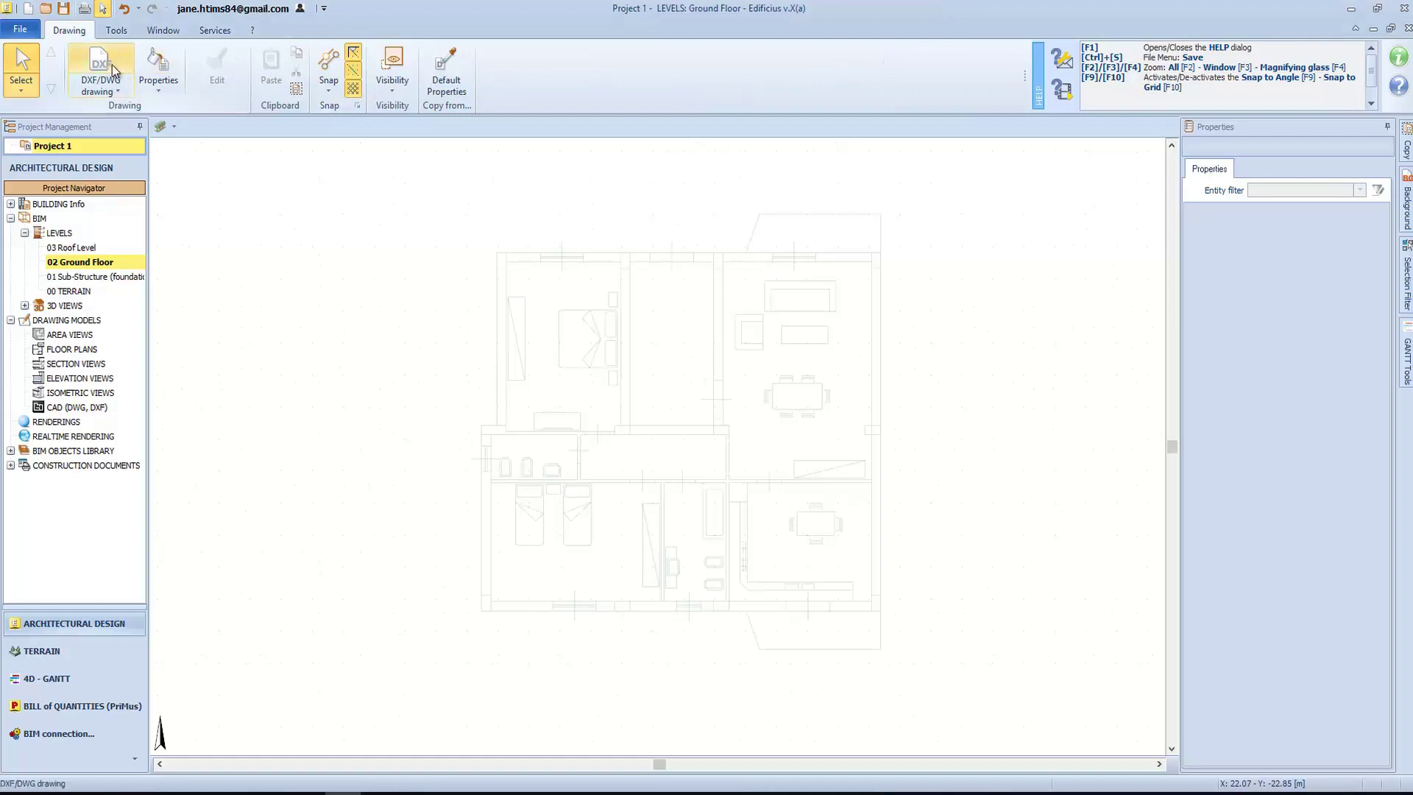
left_click(106, 87)
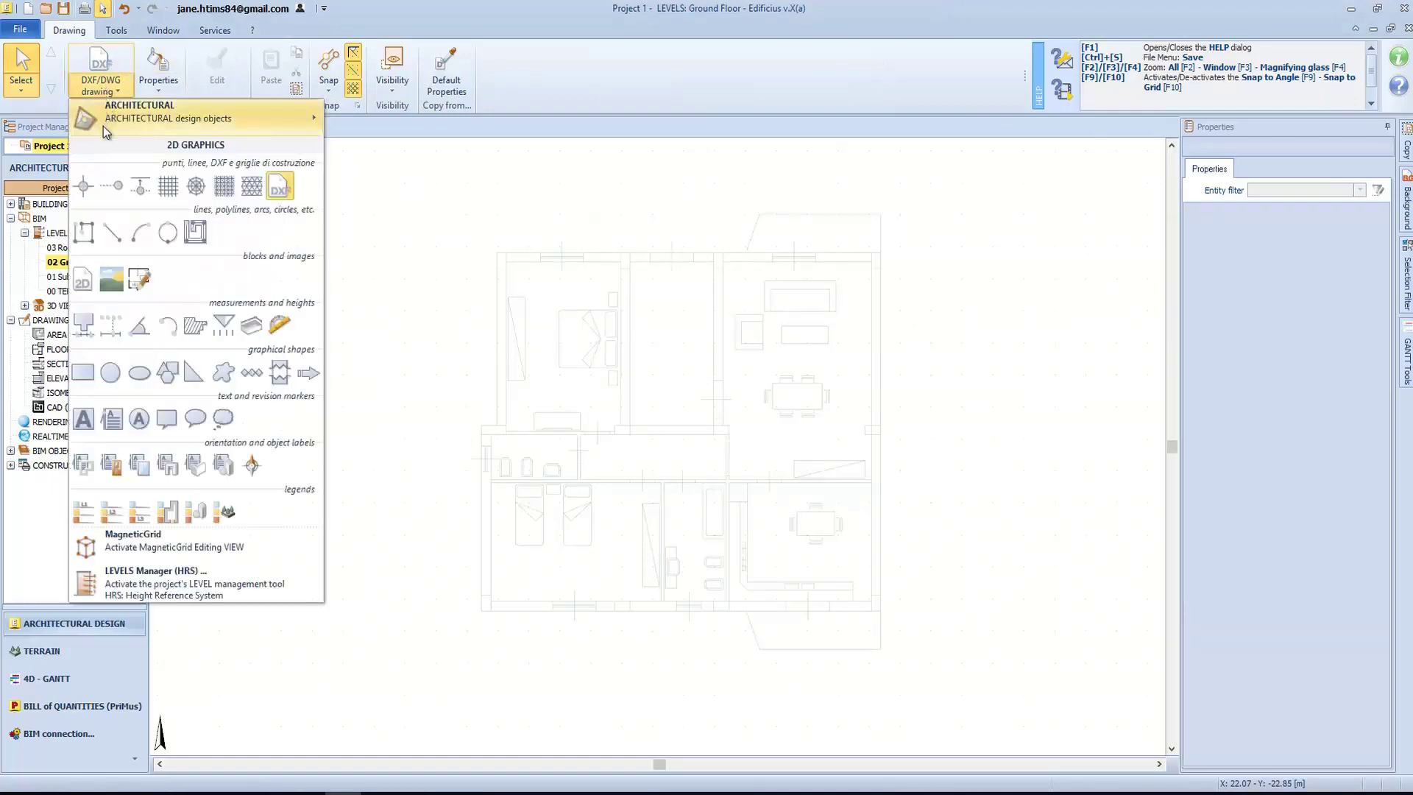
mouse_move(237, 131)
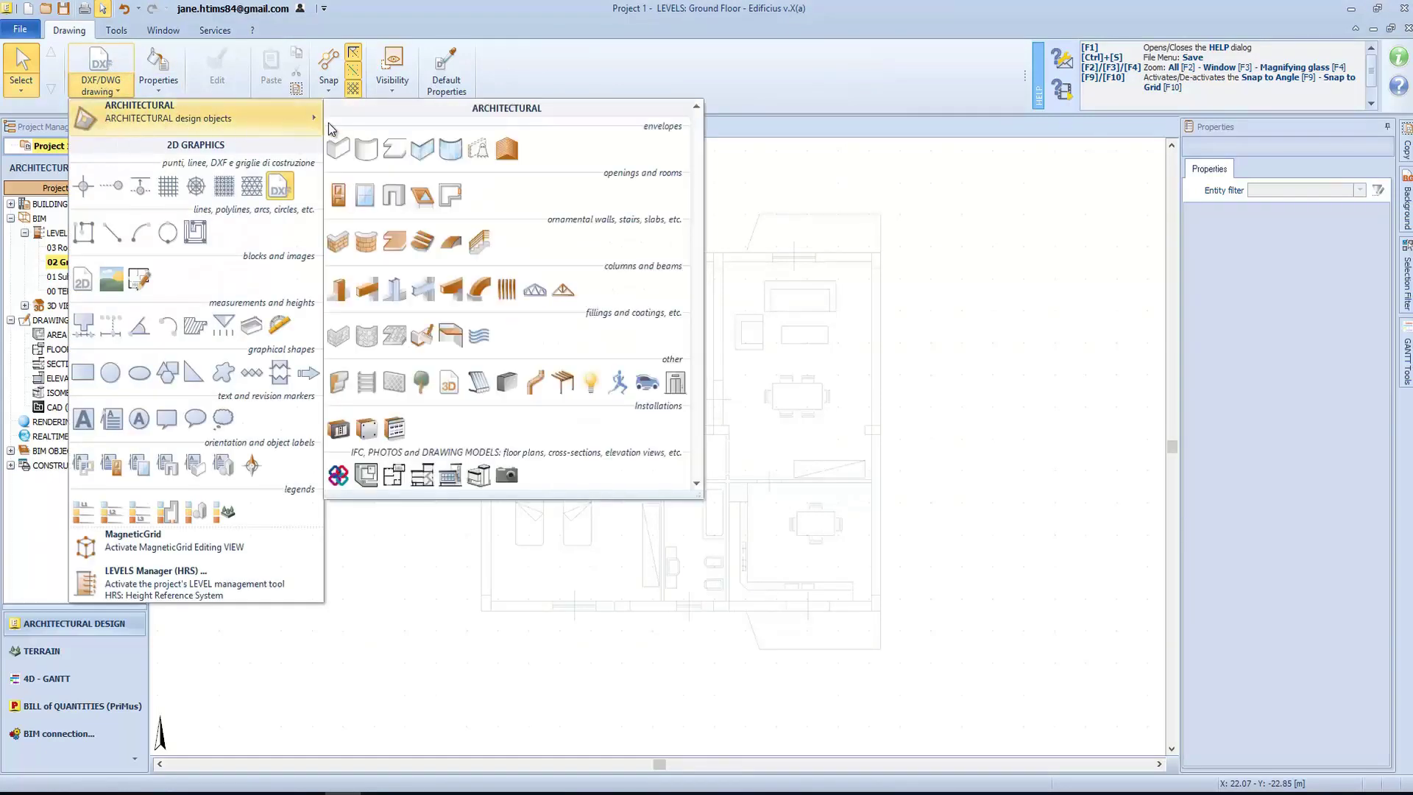
left_click(335, 147)
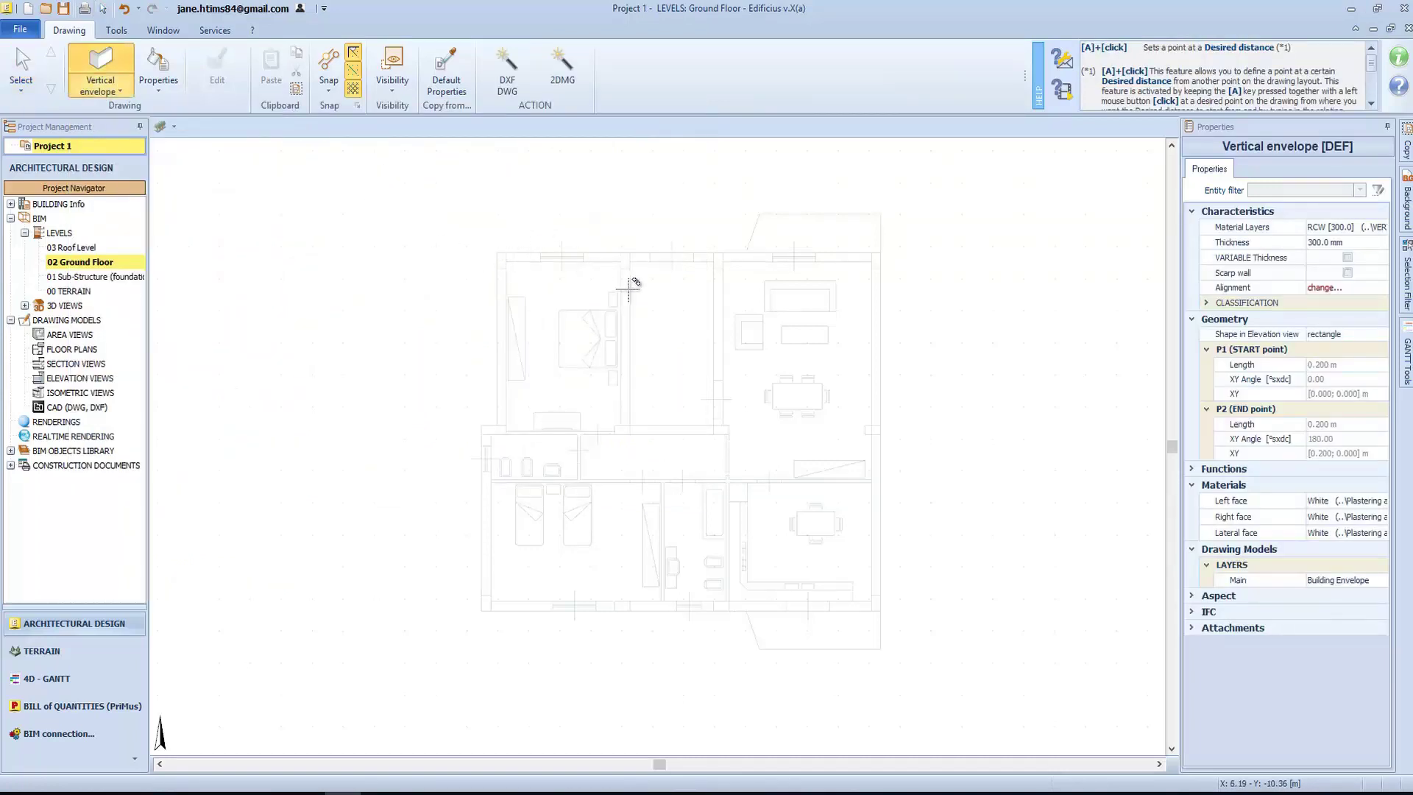
scroll(685, 291, "up", 1)
scroll(662, 173, "up", 1)
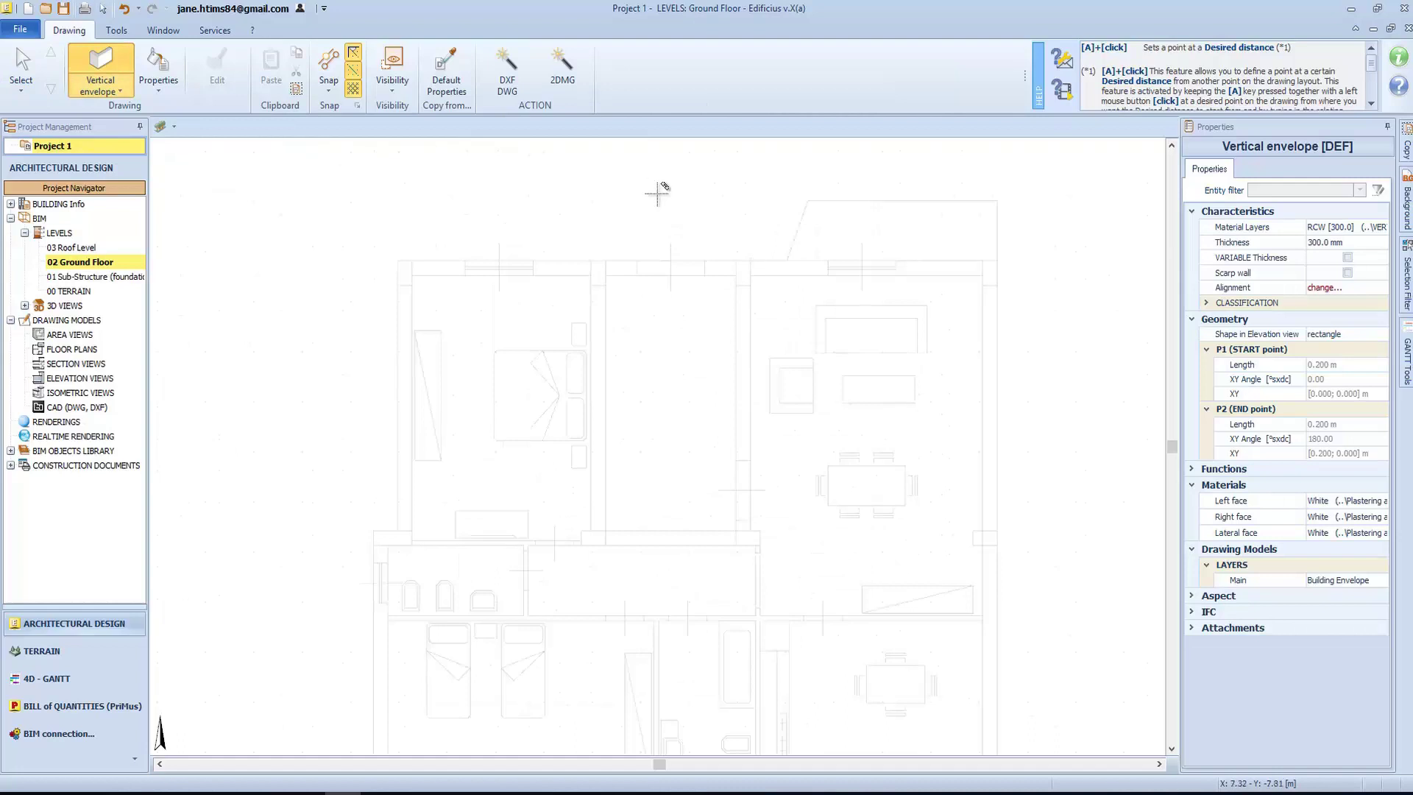
scroll(662, 192, "up", 1)
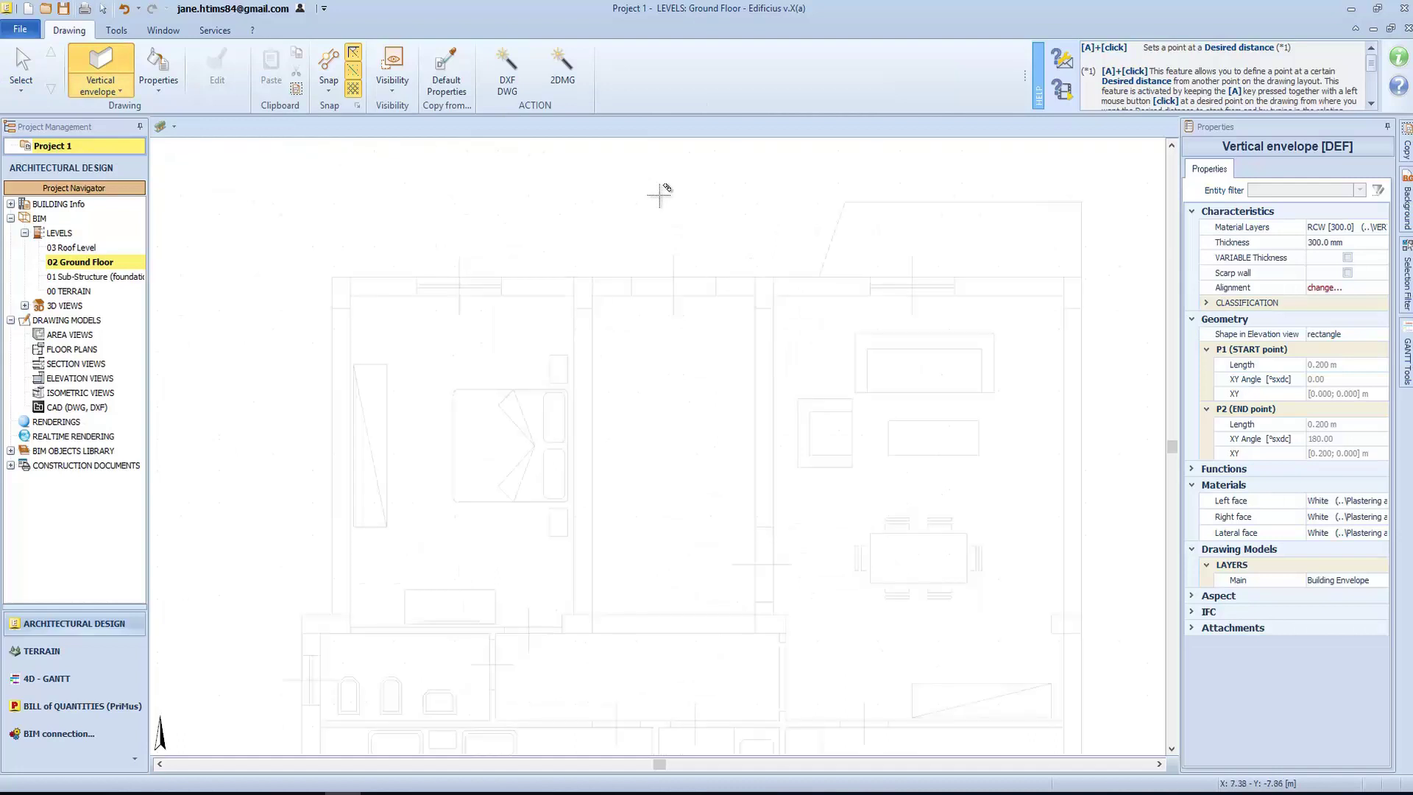
left_click(333, 276)
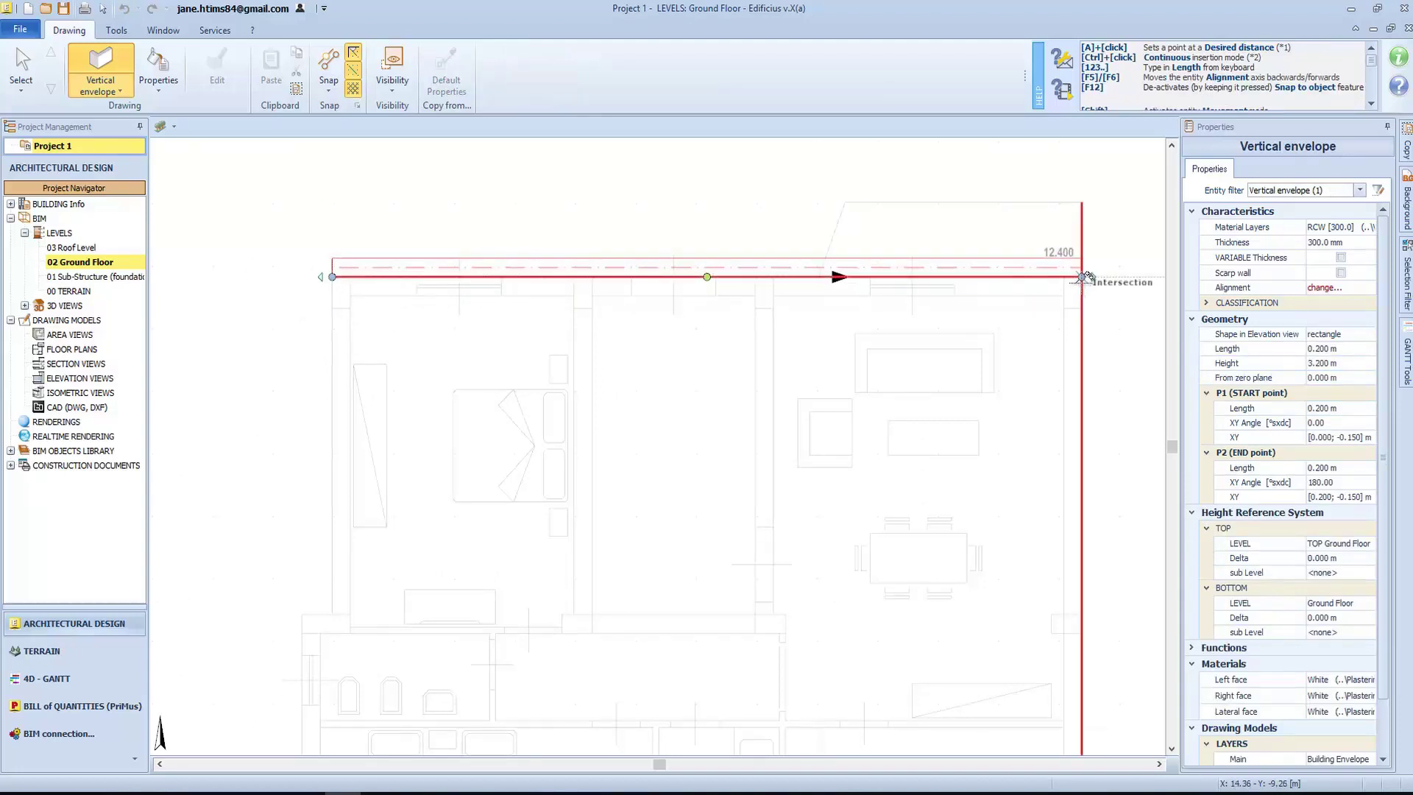
key("F6")
key("F6")
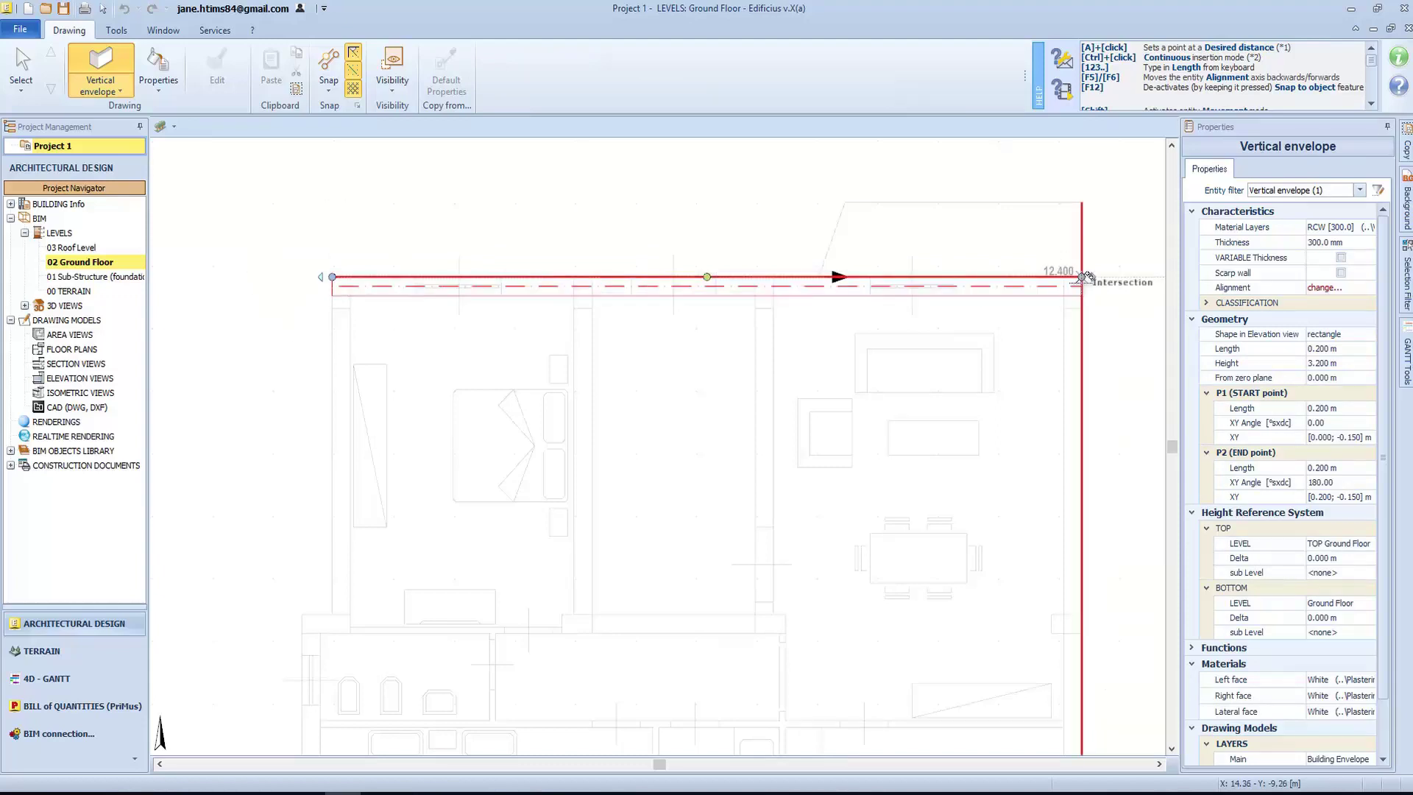
left_click(1086, 276)
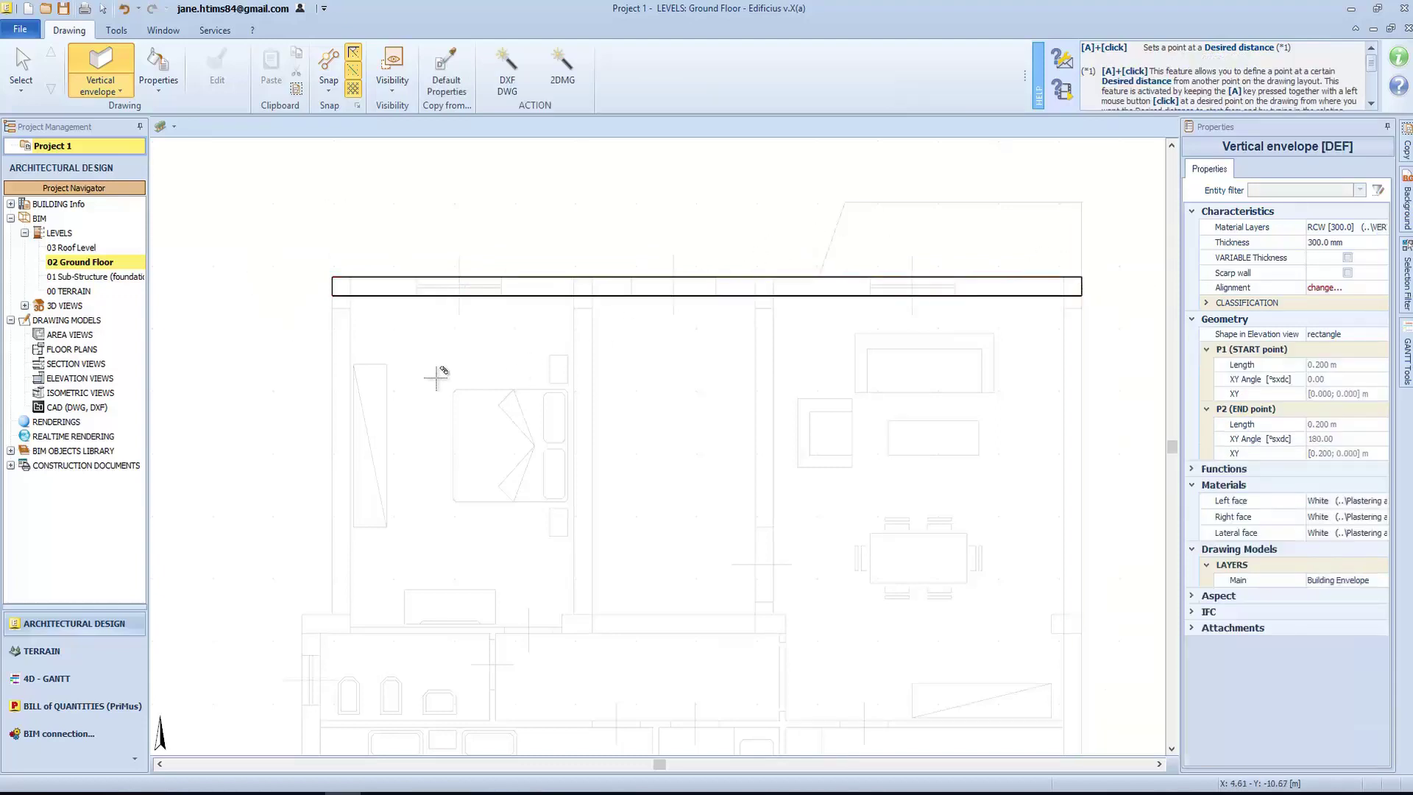
Generate the right-hand outer wall from the floor plan's lines using the DXF/DWG automatic creation for Vertical envelopes
scroll(348, 383, "down", 1)
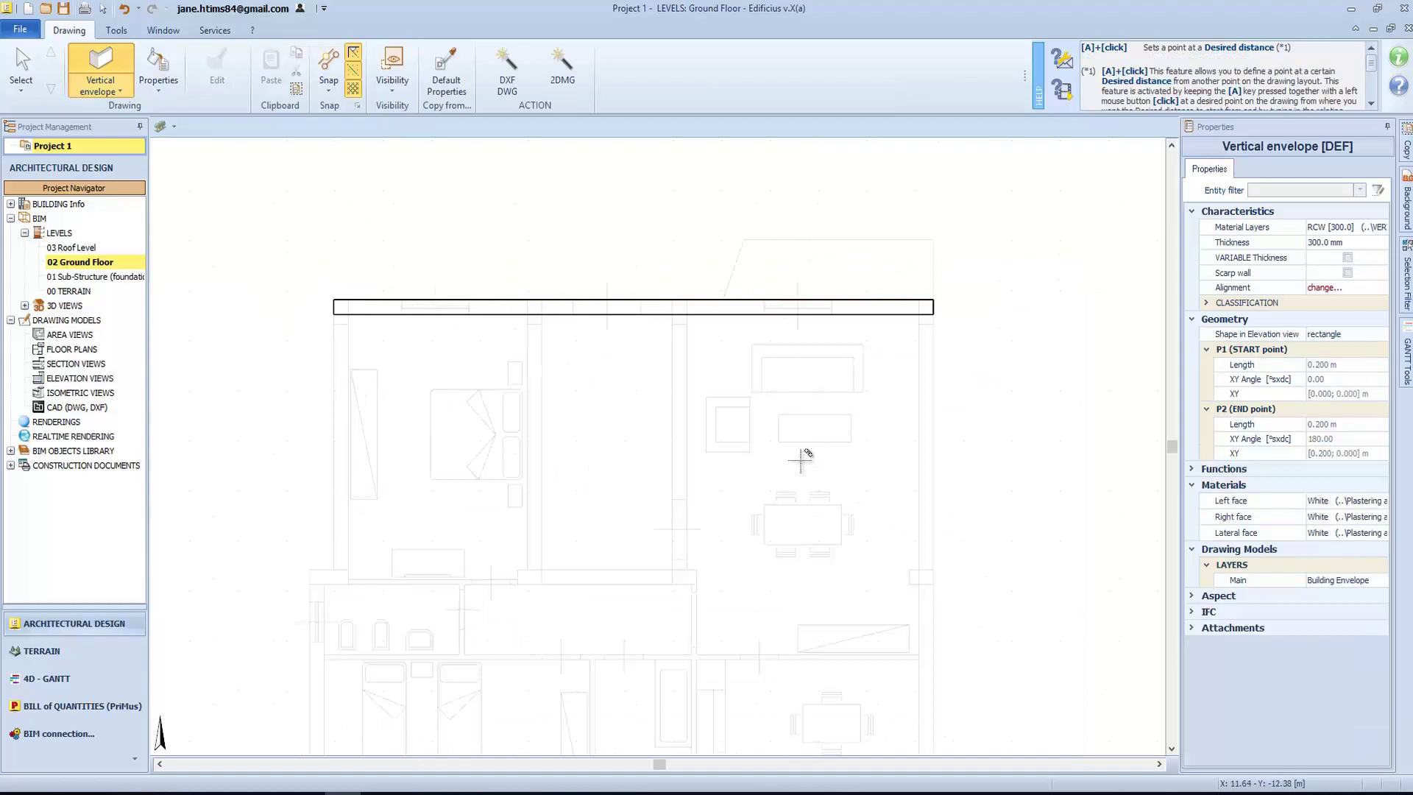
scroll(787, 671, "down", 1)
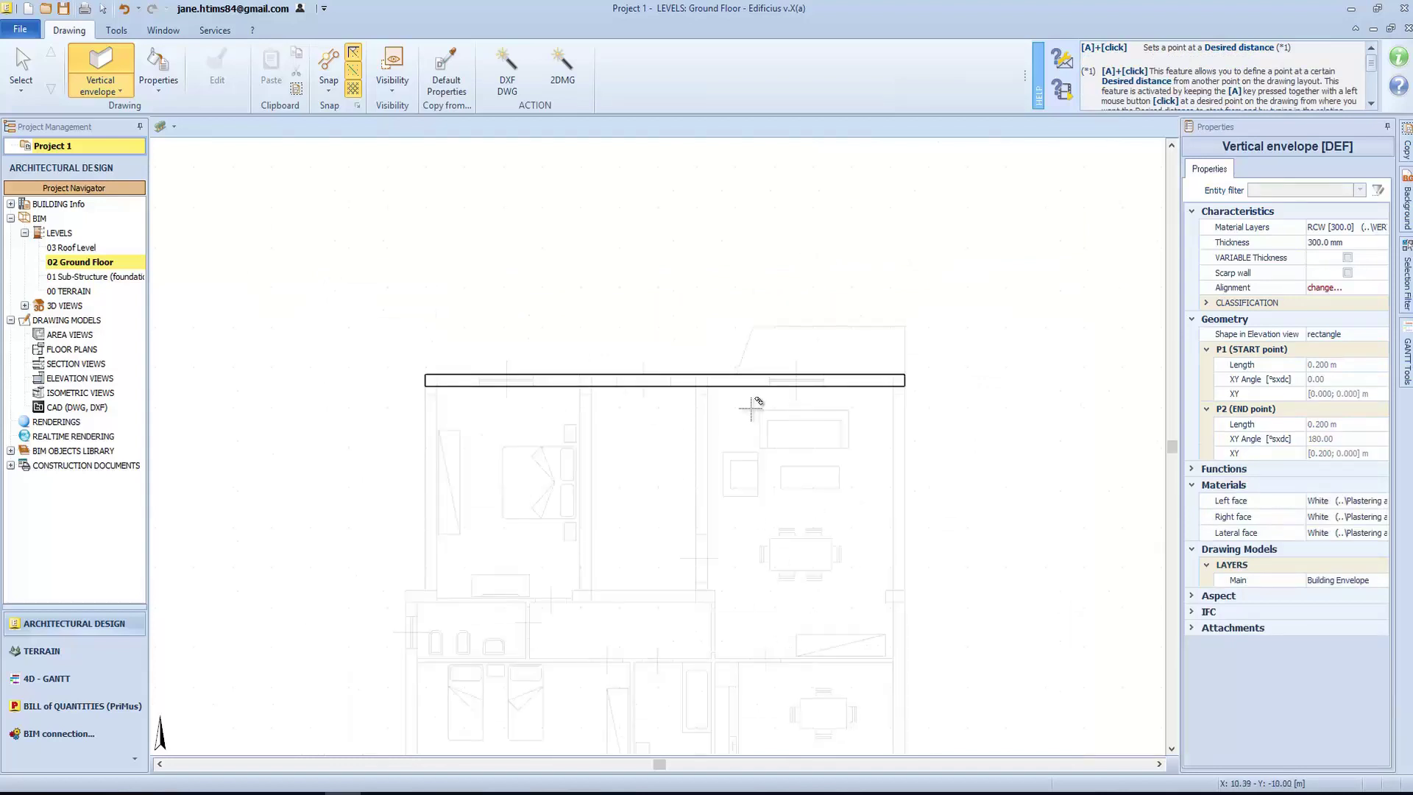
right_click(741, 343)
key("Escape")
middle_click_drag(723, 345, 713, 179)
left_click(509, 77)
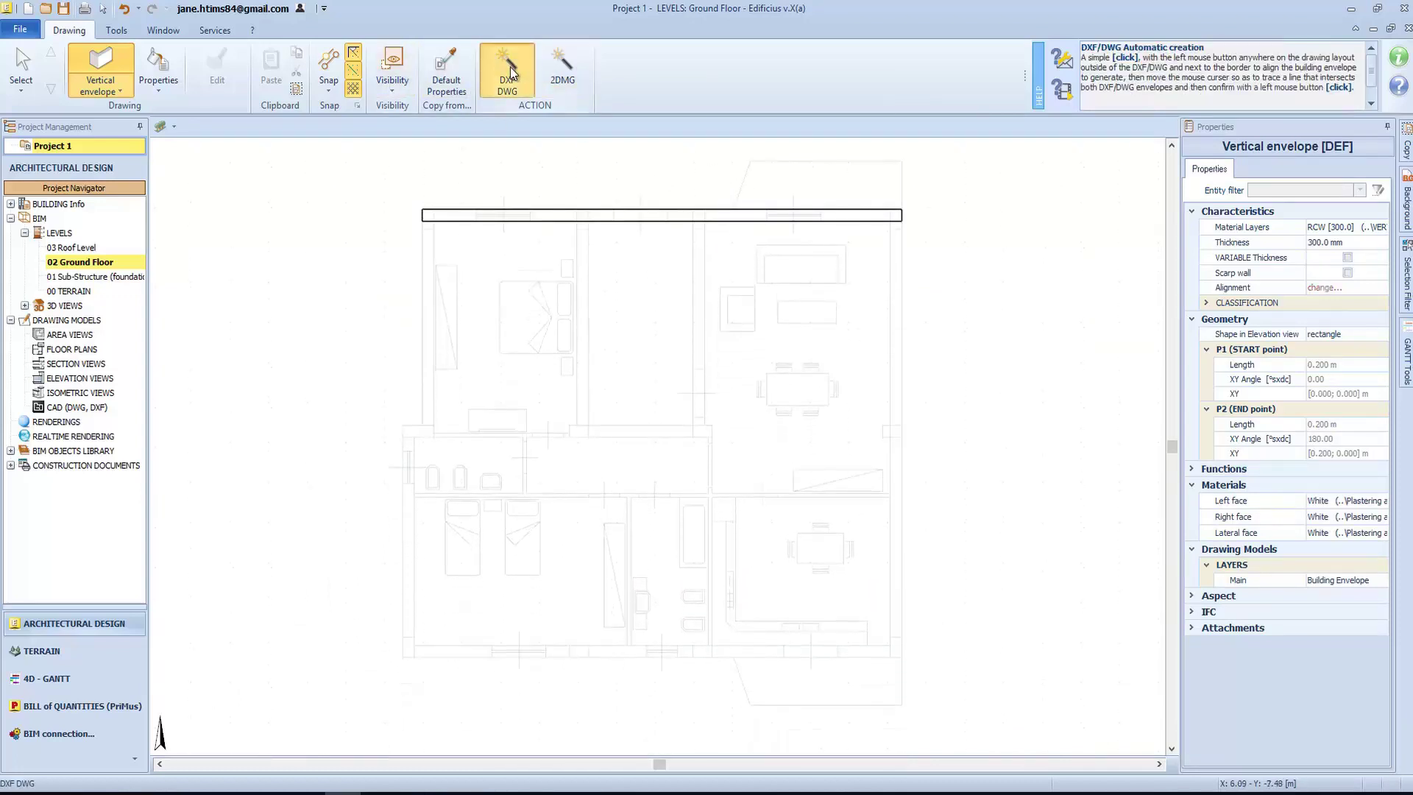
left_click(924, 274)
left_click(877, 274)
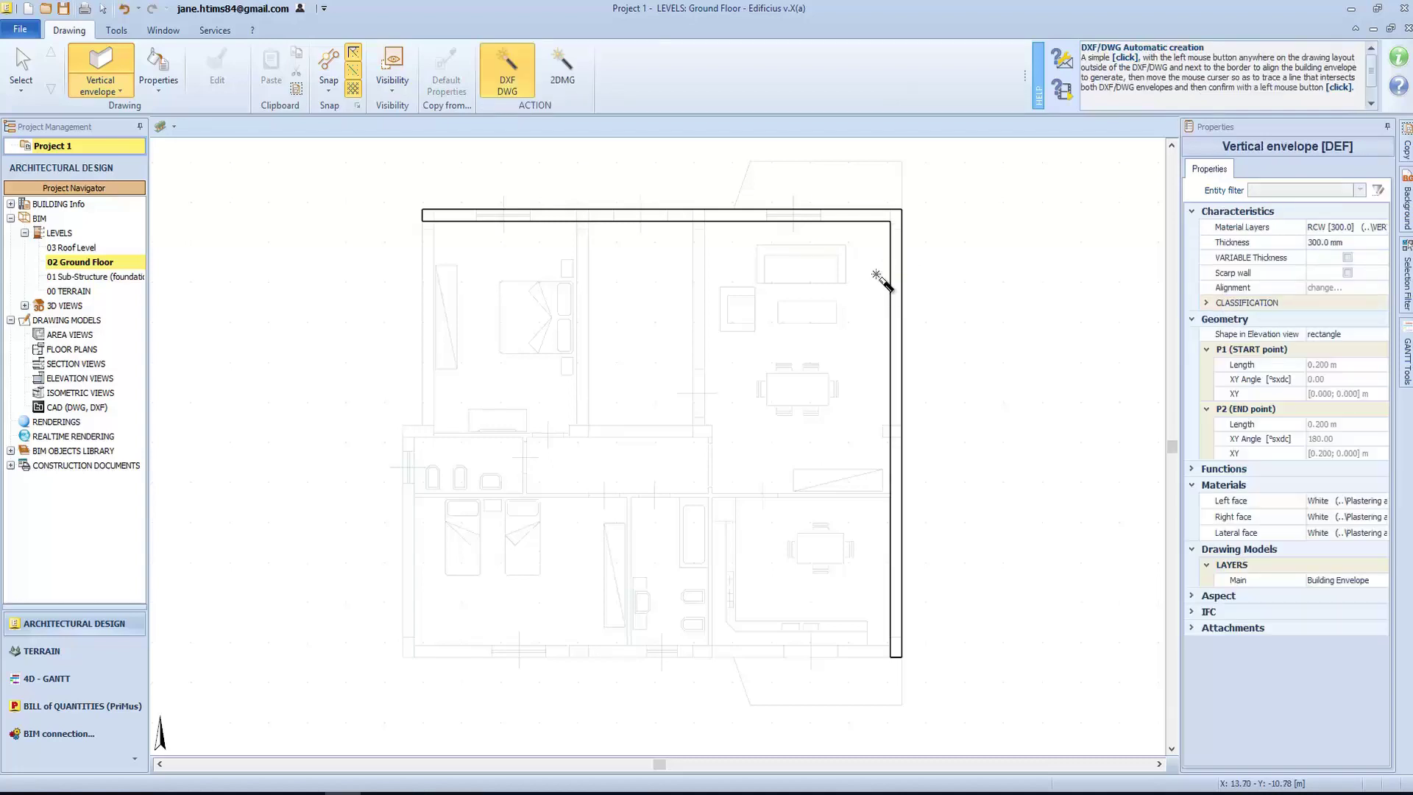
Generate the lower outer wall and the stepped left-hand outer walls from the floor plan's lines with the DXF/DWG automatic creation
left_click(874, 685)
left_click(875, 627)
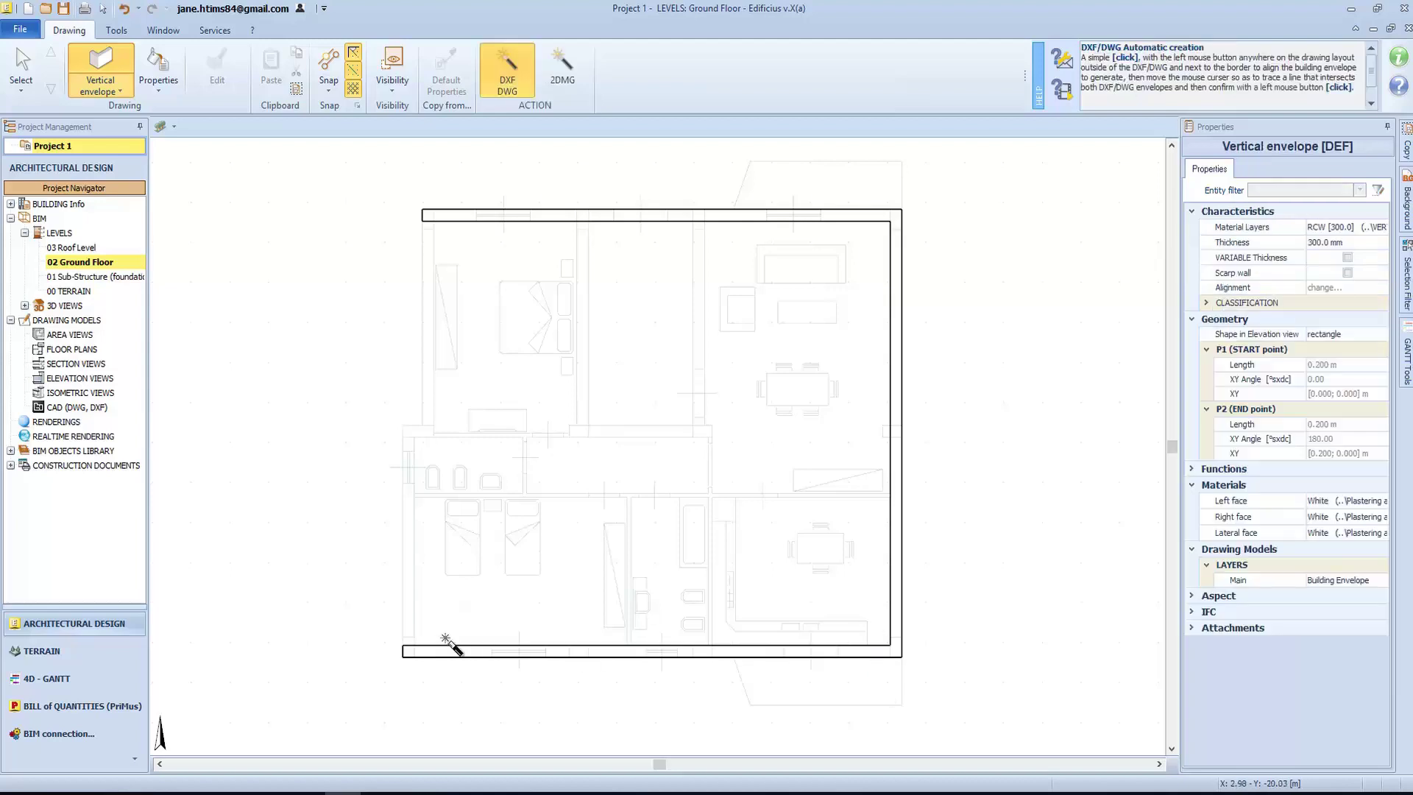
left_click(380, 606)
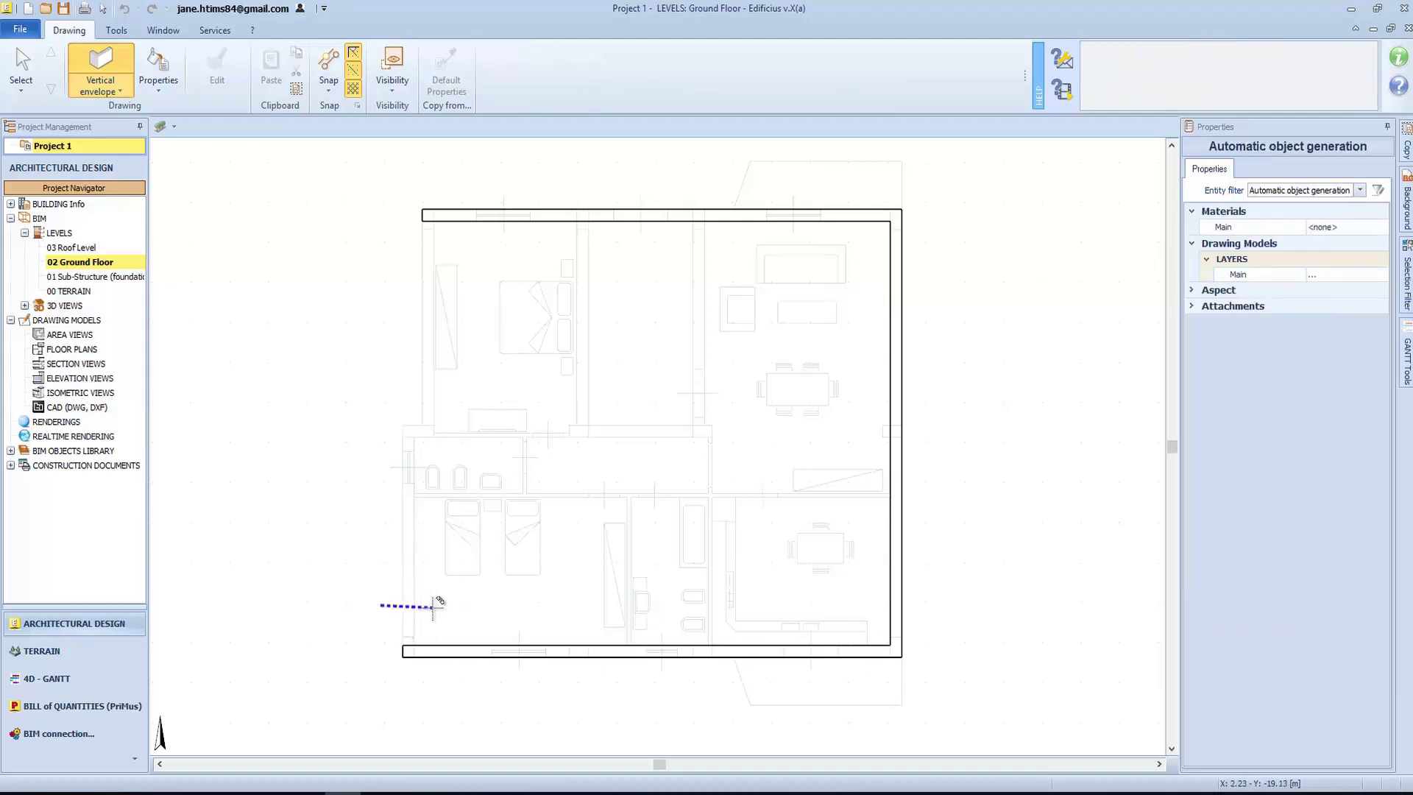
left_click(434, 606)
left_click(404, 410)
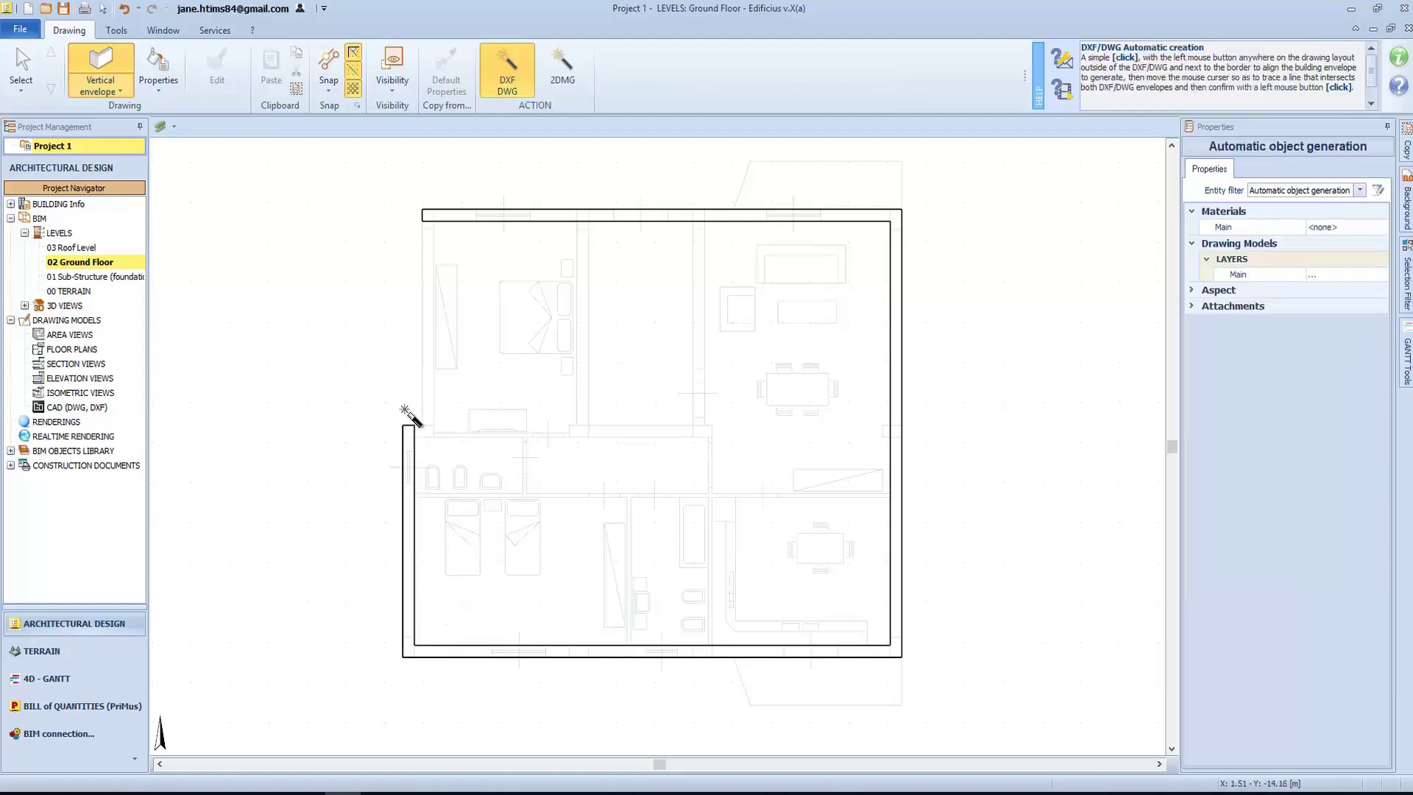
left_click(434, 446)
left_click(418, 397)
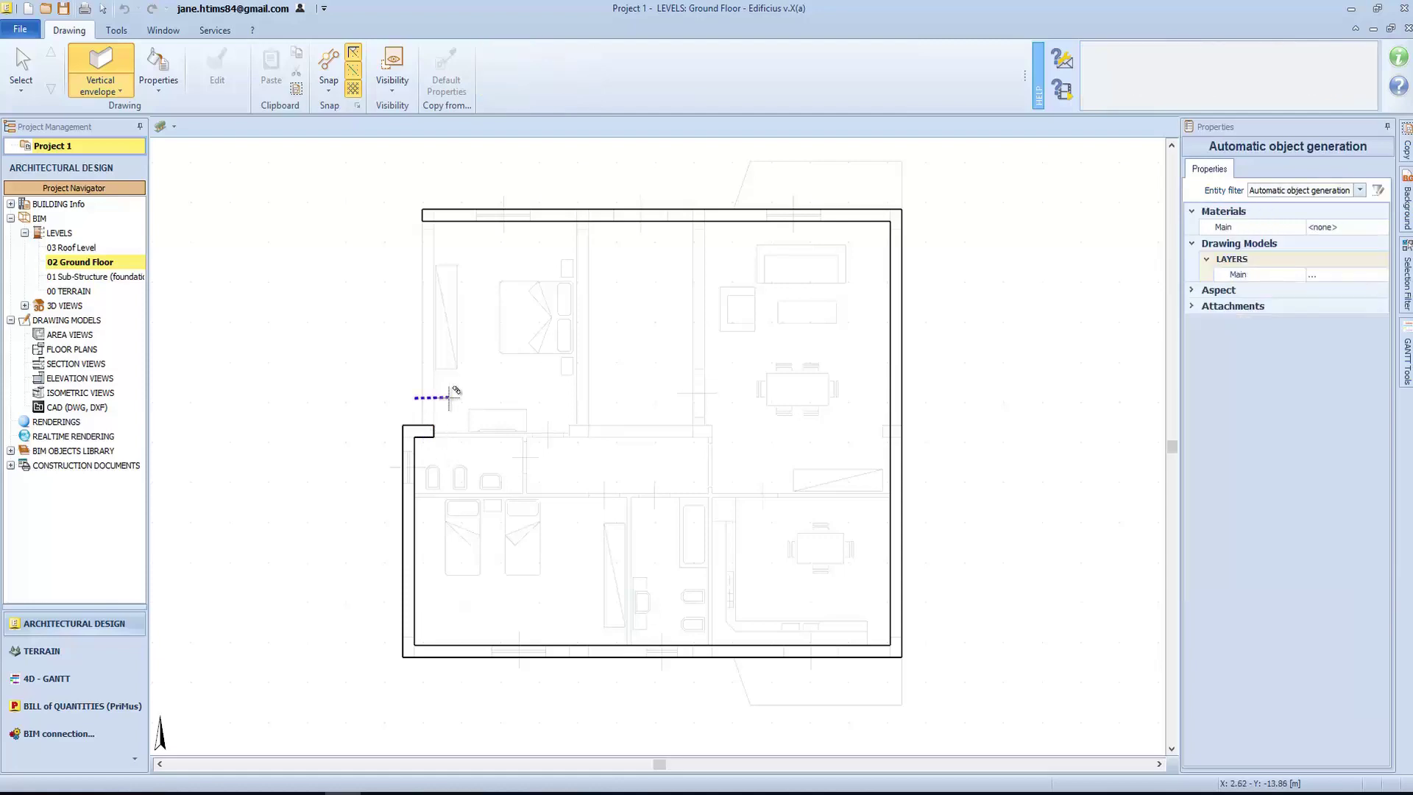
left_click(446, 395)
Generate the two thick vertical interior walls enclosing the central upper room and the thick horizontal wall closing it below
left_click(565, 387)
left_click(603, 387)
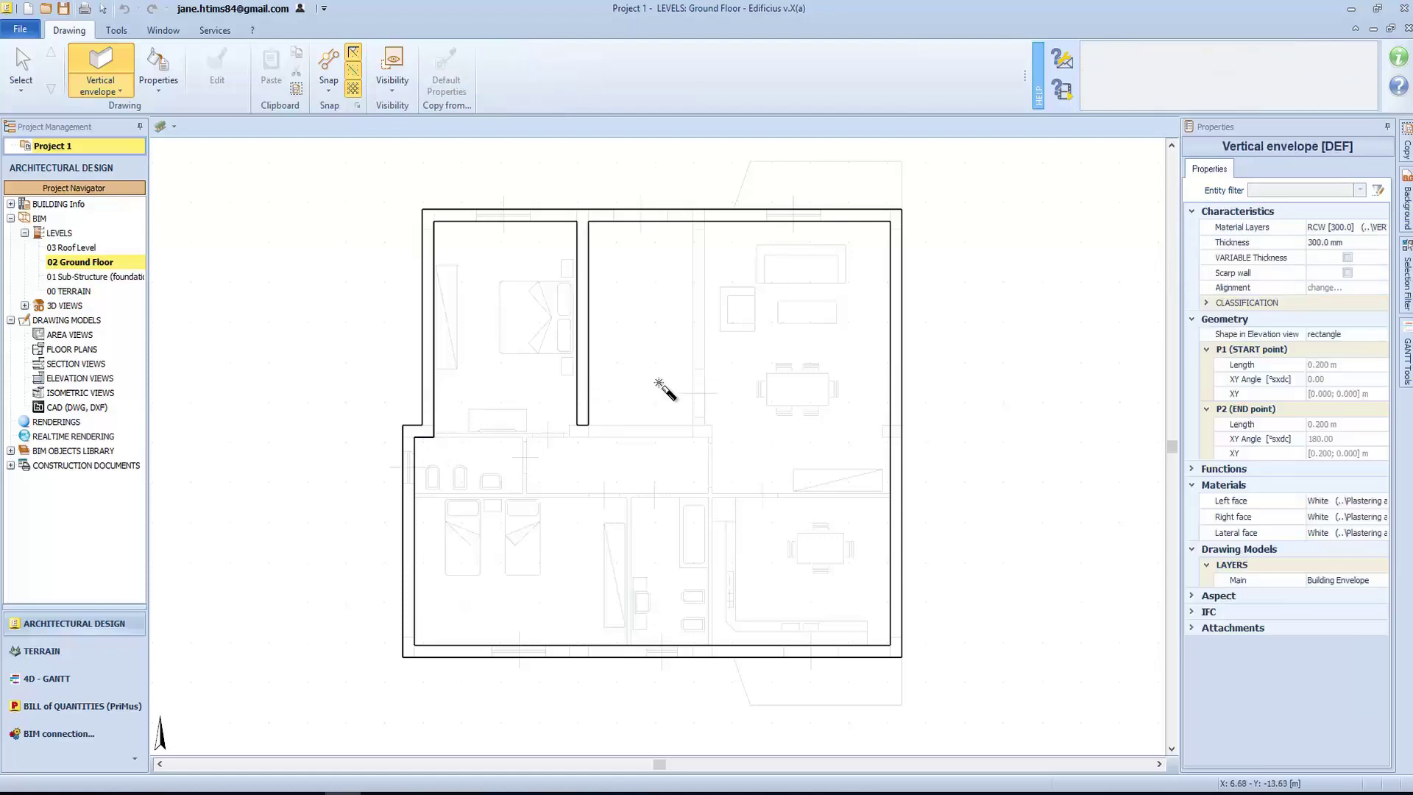
left_click(716, 356)
left_click(685, 356)
left_click(661, 446)
left_click(660, 414)
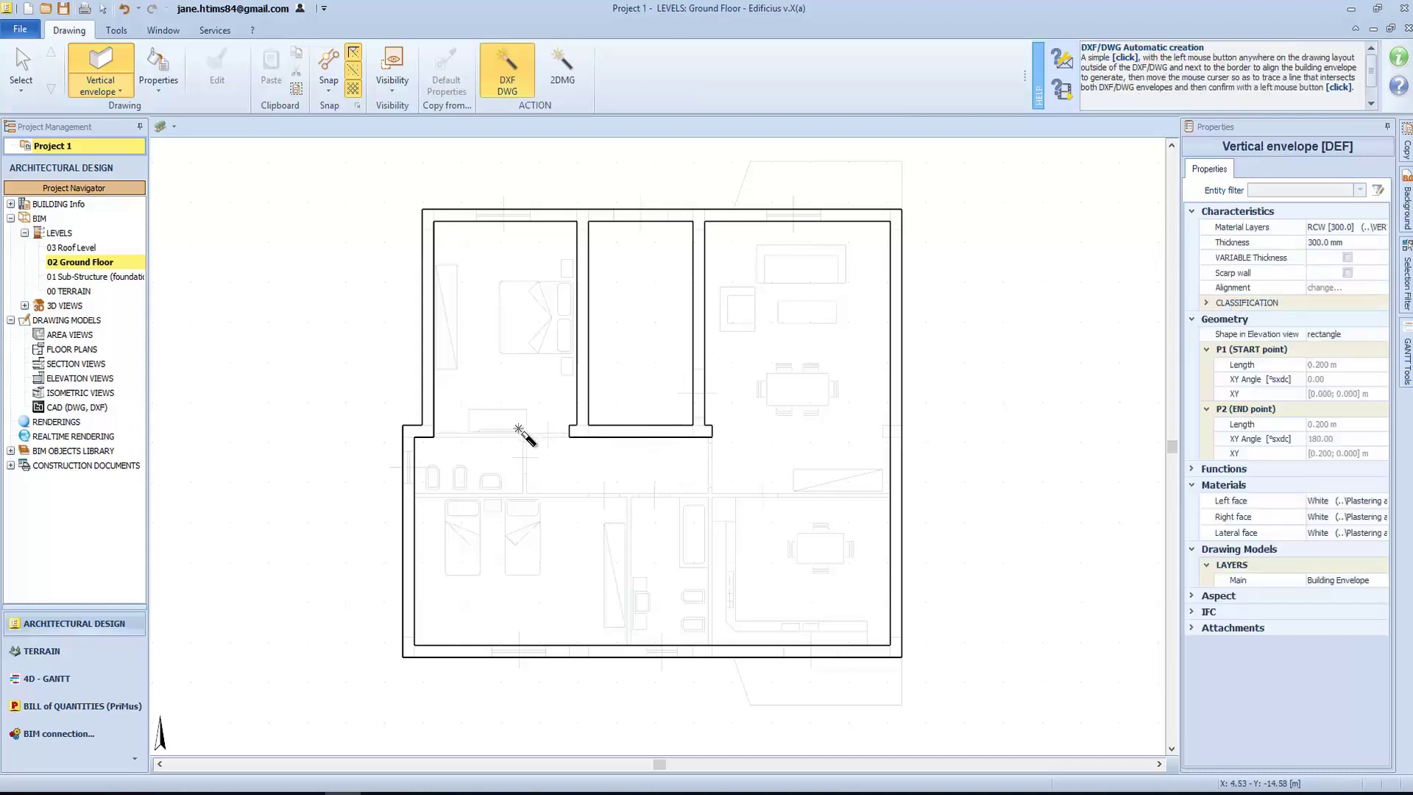
Generate the thin partitions below the upper bedroom, beside the small bathroom, and along the lower side of the corridor and living room
left_click(452, 443)
left_click(453, 424)
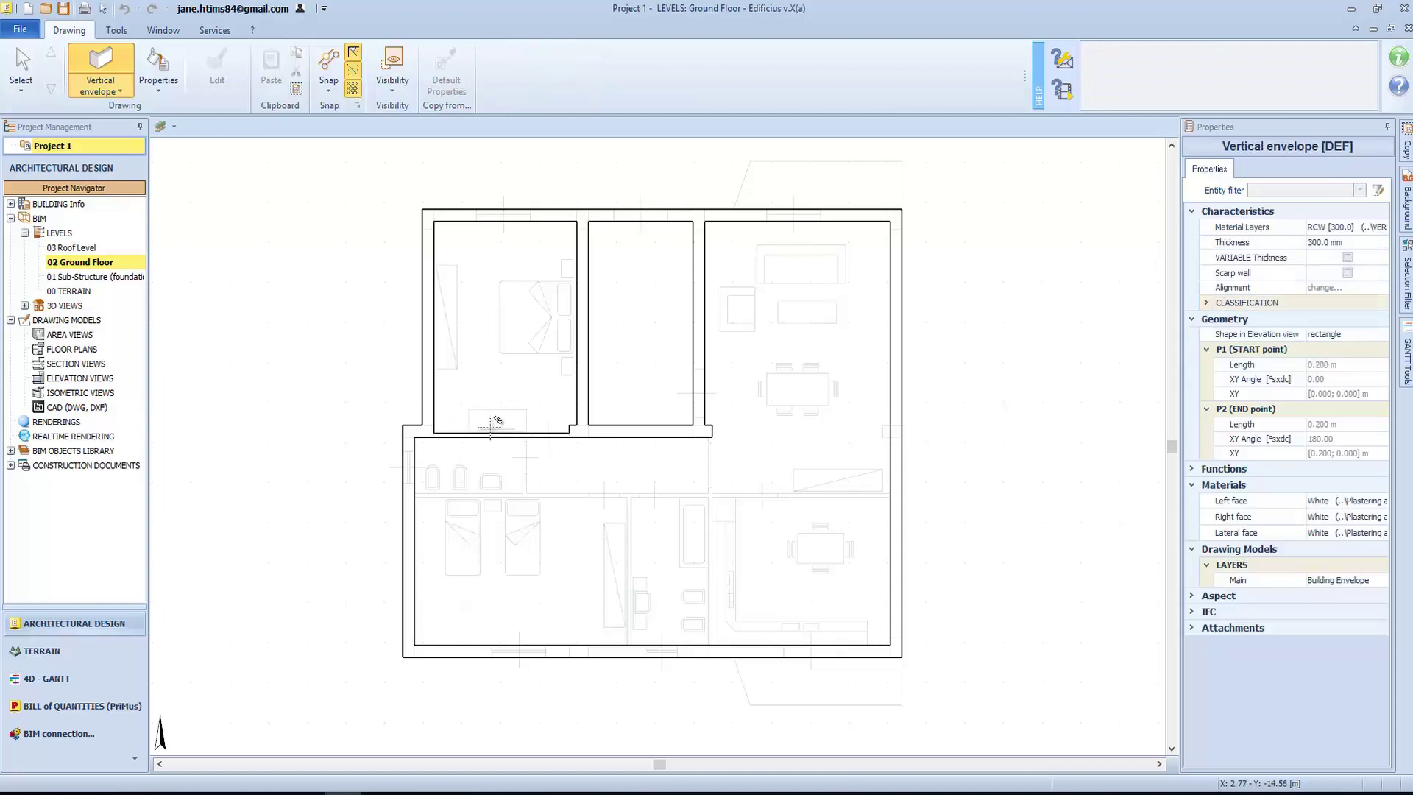
left_click(530, 445)
left_click(555, 464)
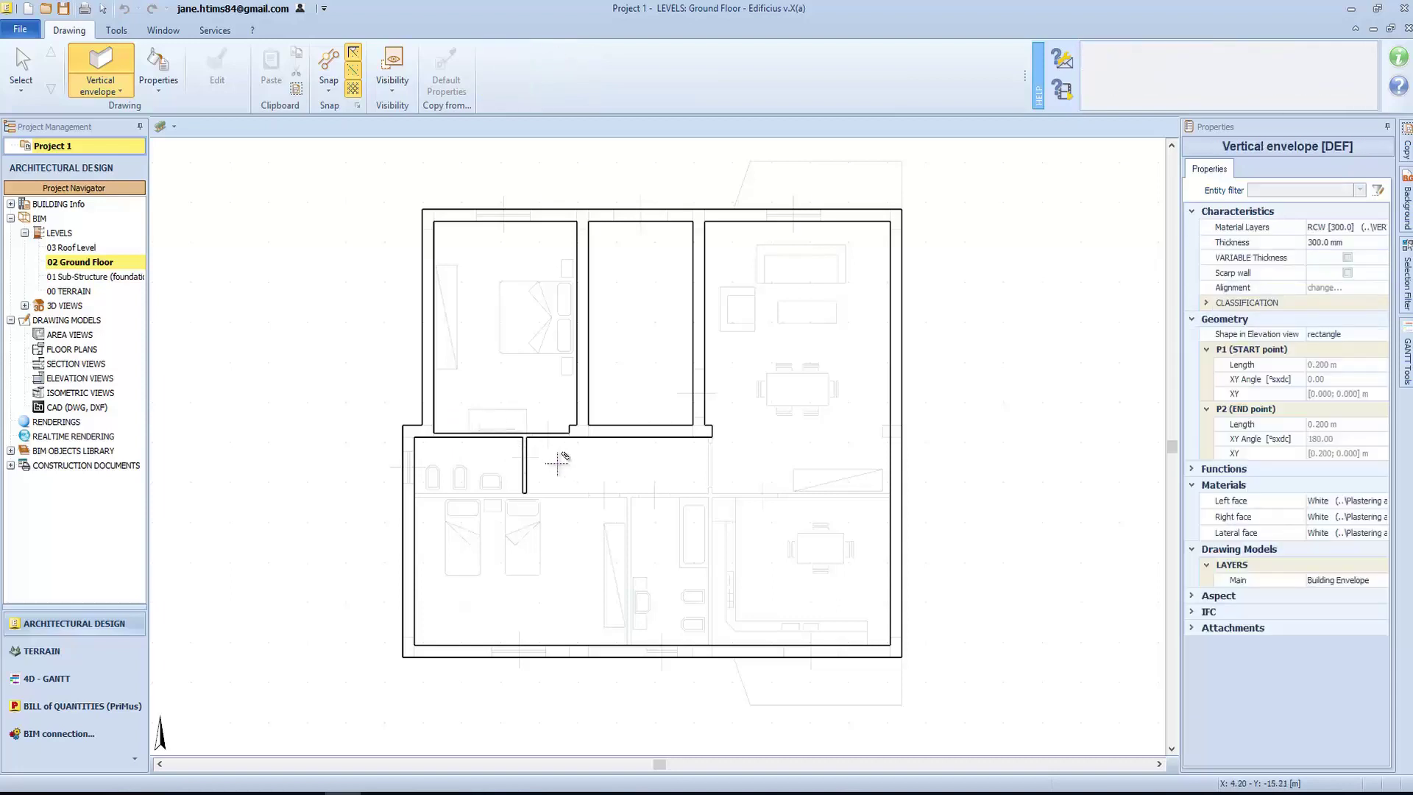
left_click(557, 507)
left_click(562, 484)
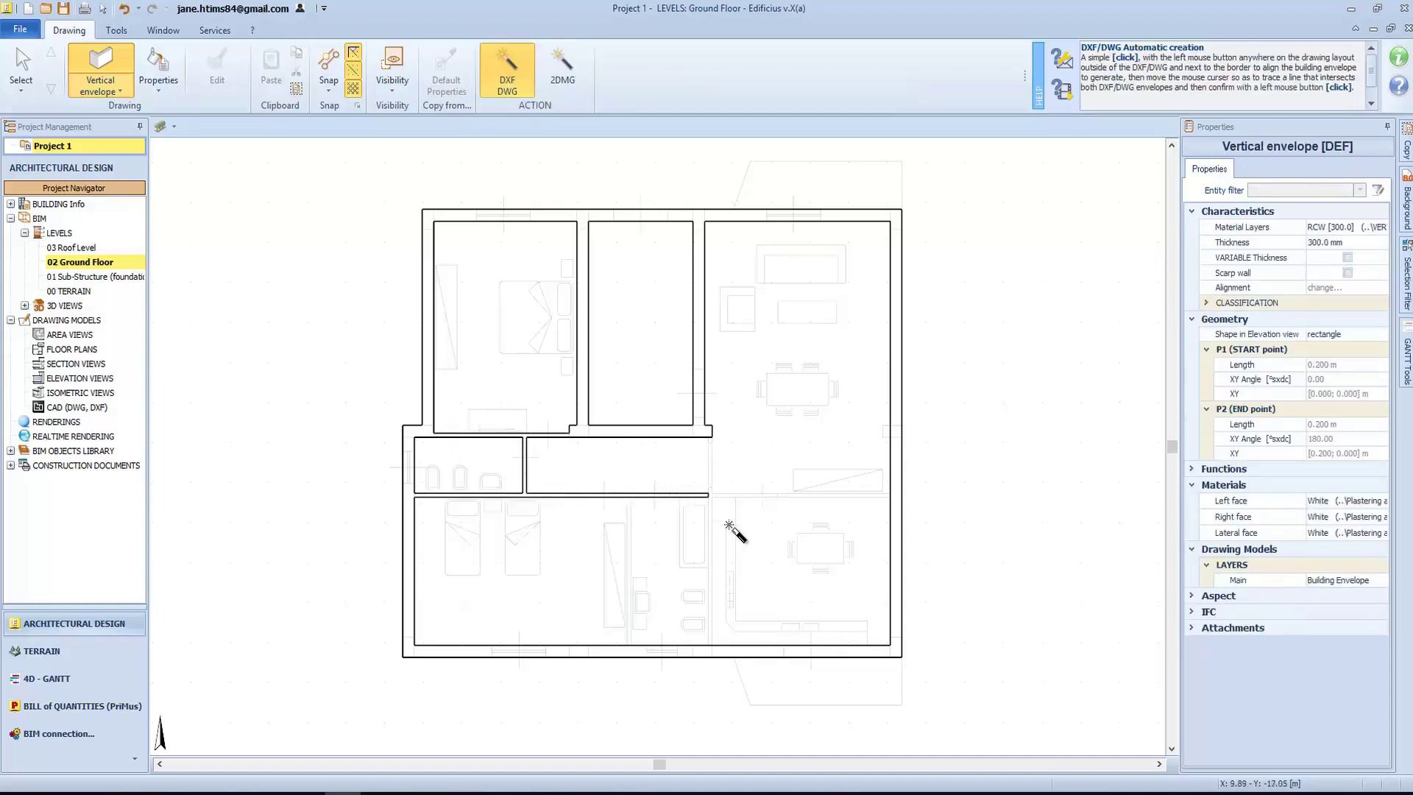
left_click(757, 514)
left_click(759, 486)
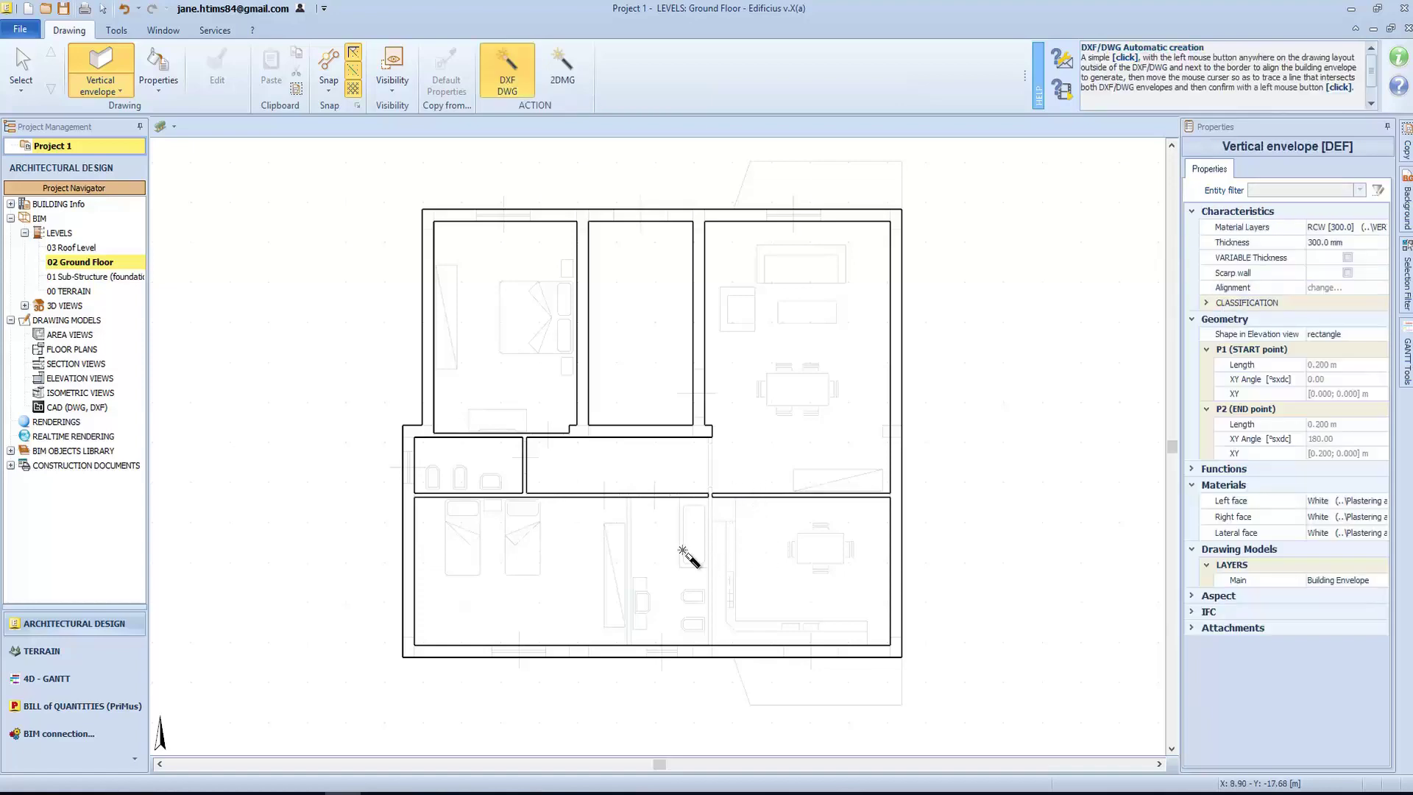
Generate the two vertical partitions on either side of the lower bathroom, then end the automatic wall creation
left_click(621, 515)
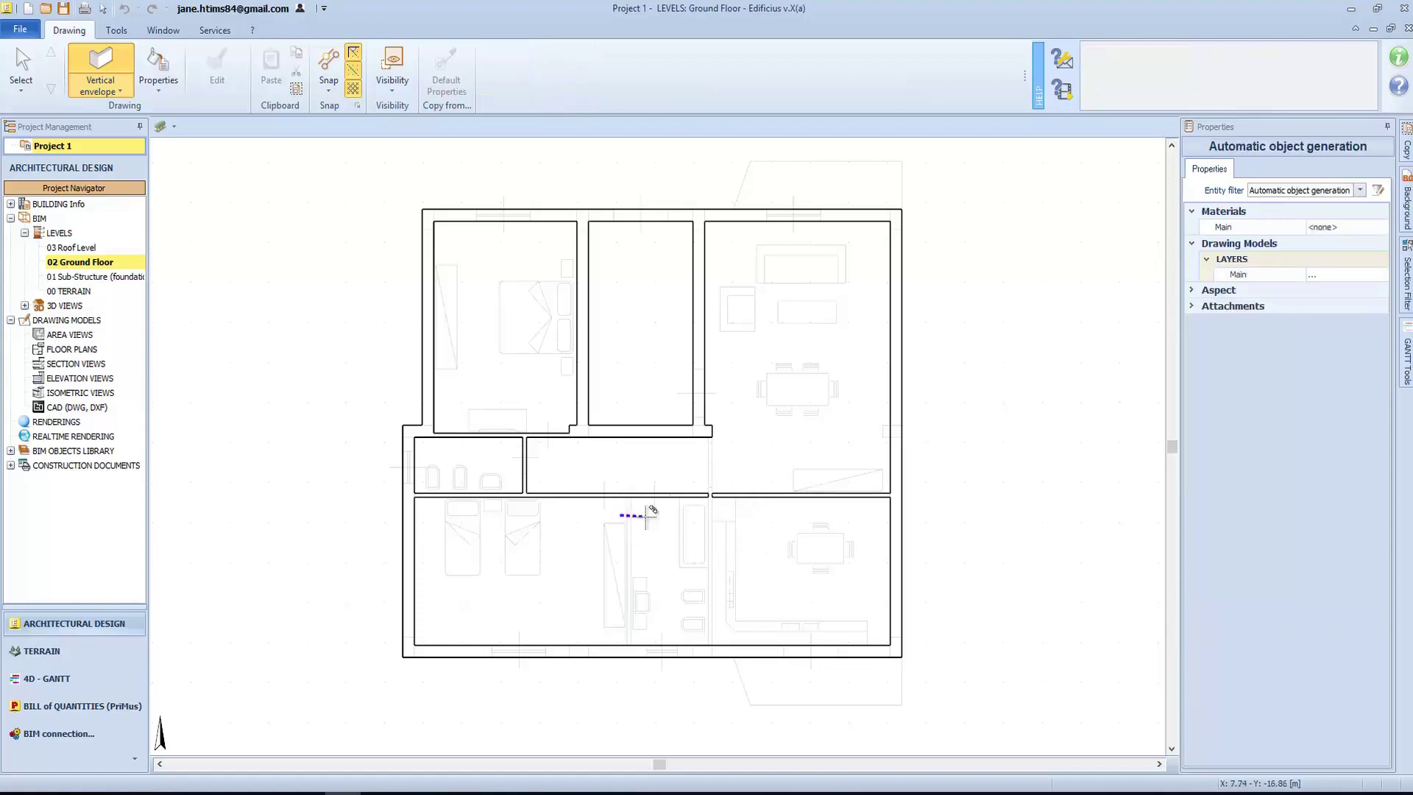
left_click(648, 516)
left_click(716, 572)
left_click(706, 482)
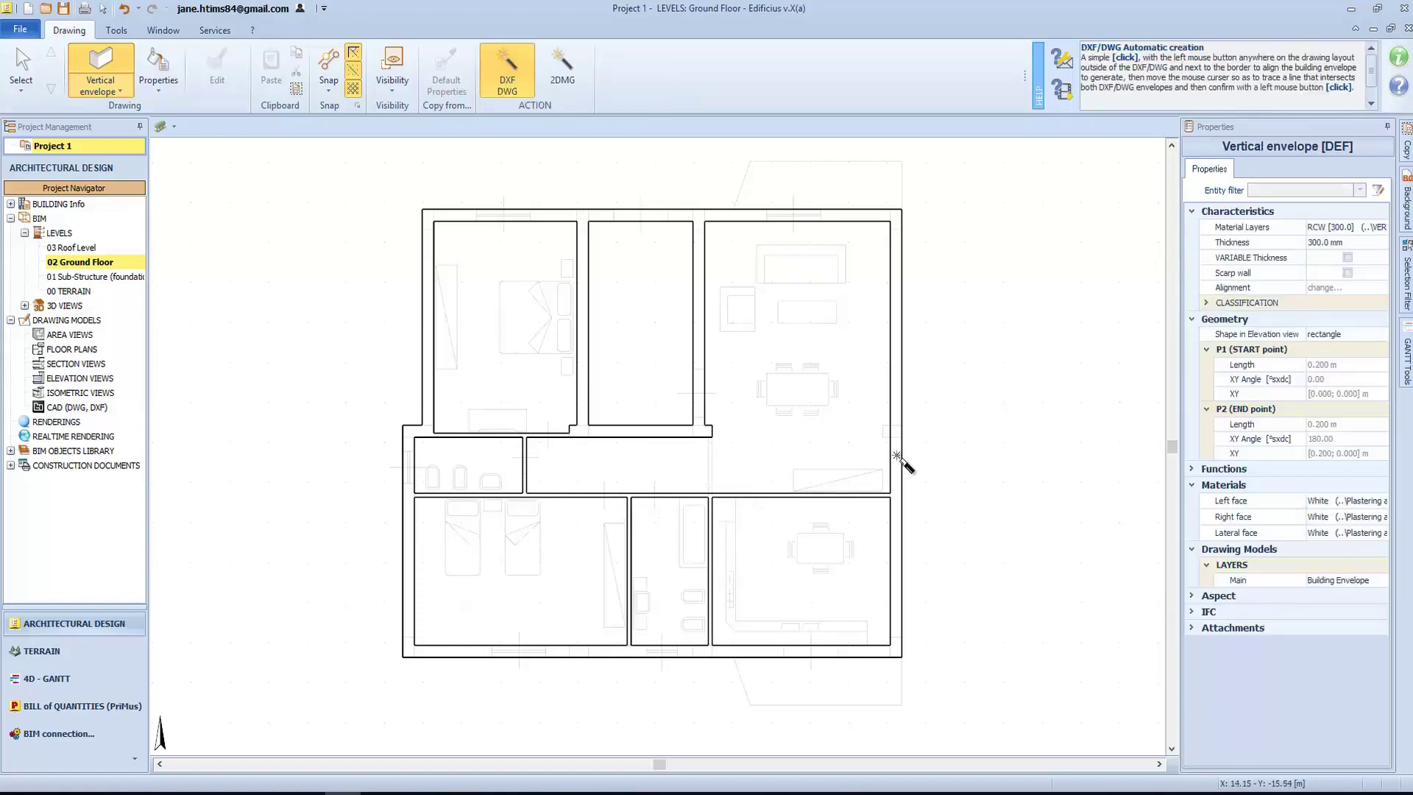
key("Escape")
key("Escape")
Extend the partition between the lower bathroom and the kitchen upward to the thick wall above the corridor
left_click(710, 527)
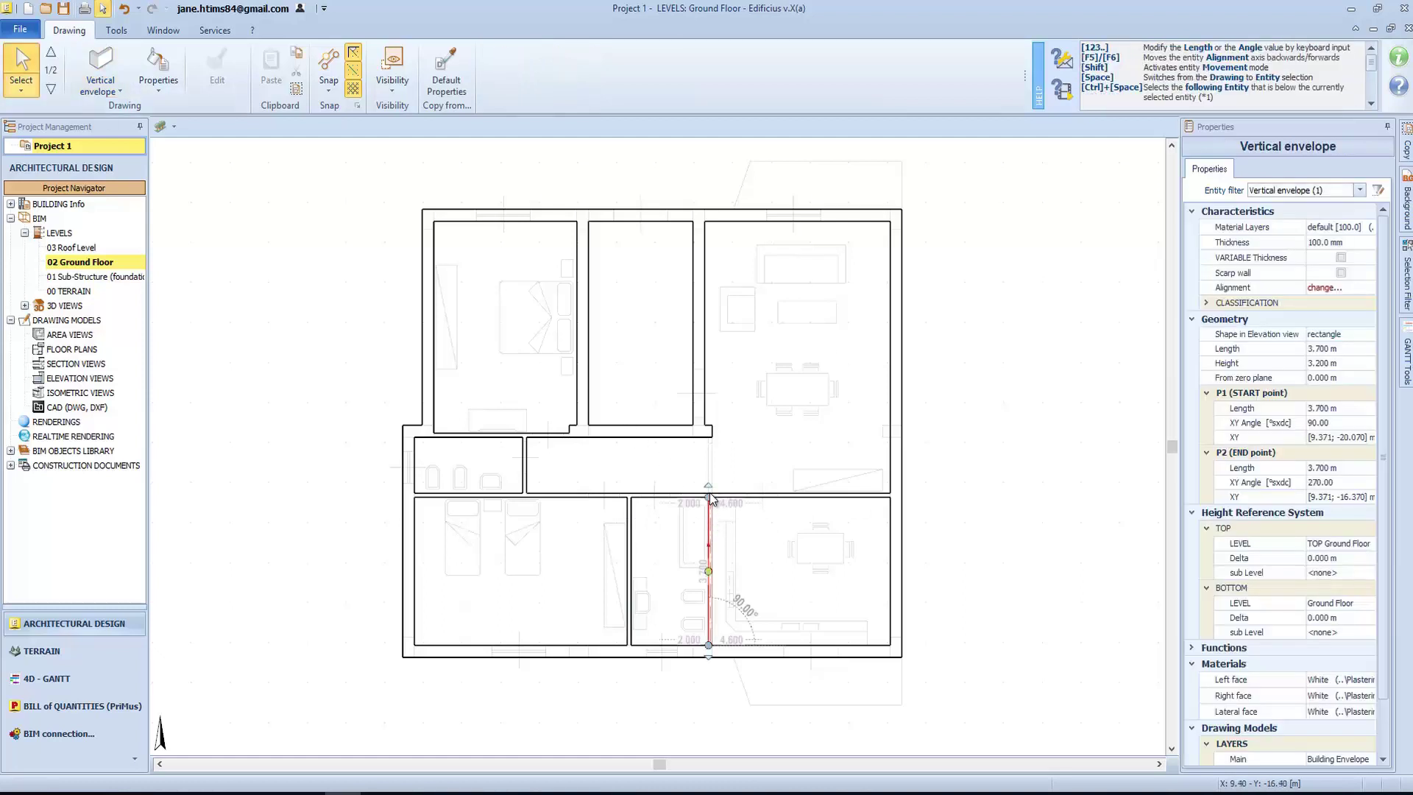
scroll(718, 487, "up", 5)
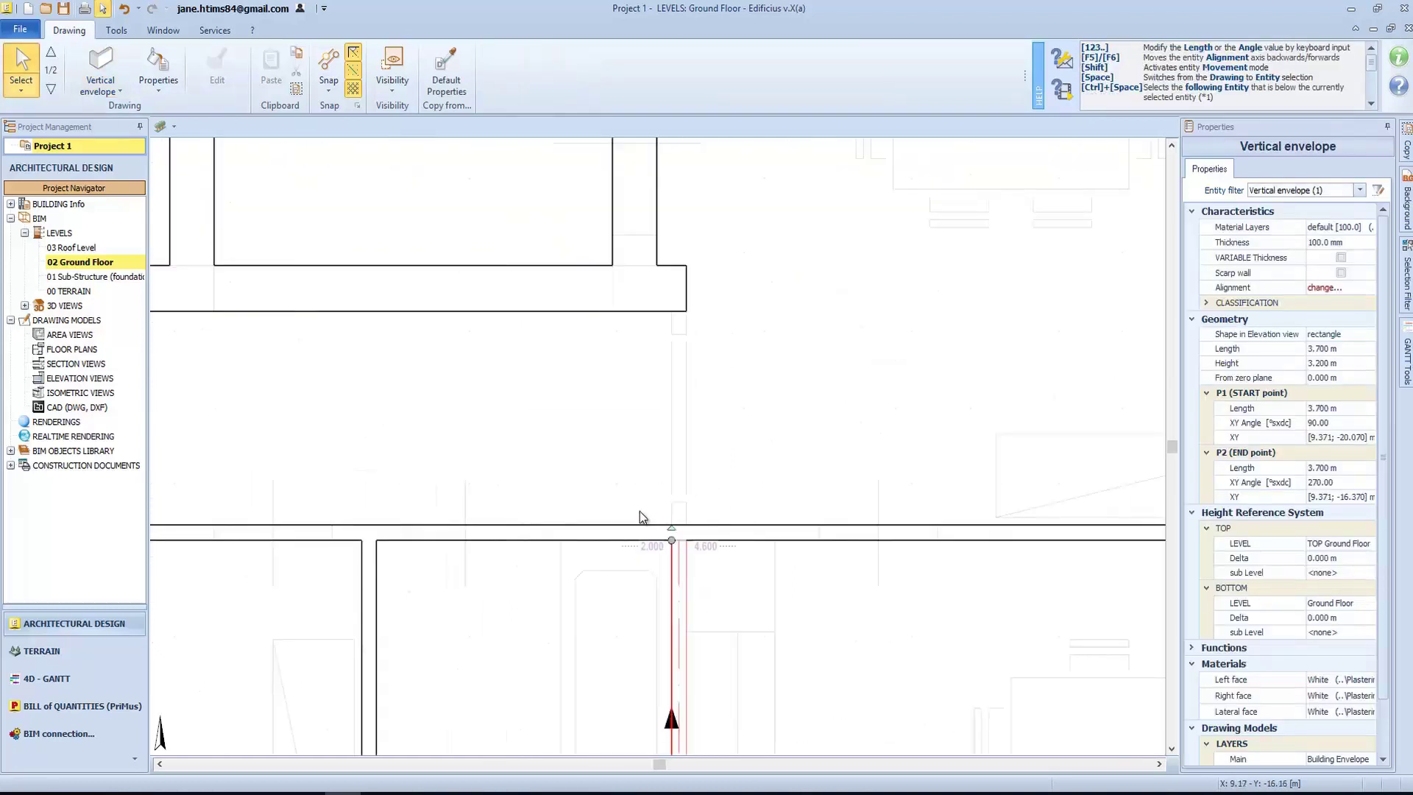
left_click(673, 542)
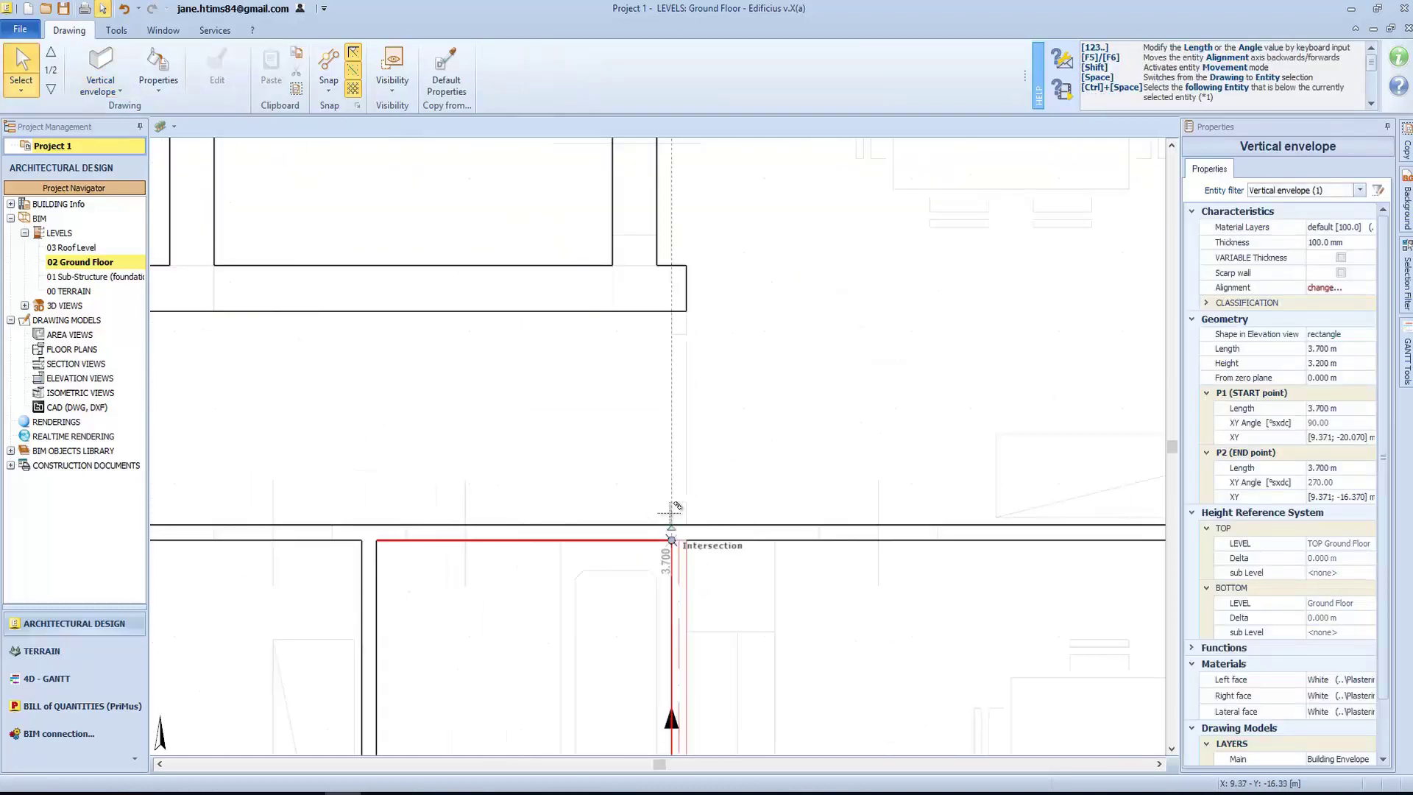
left_click(674, 310)
scroll(897, 331, "down", 3)
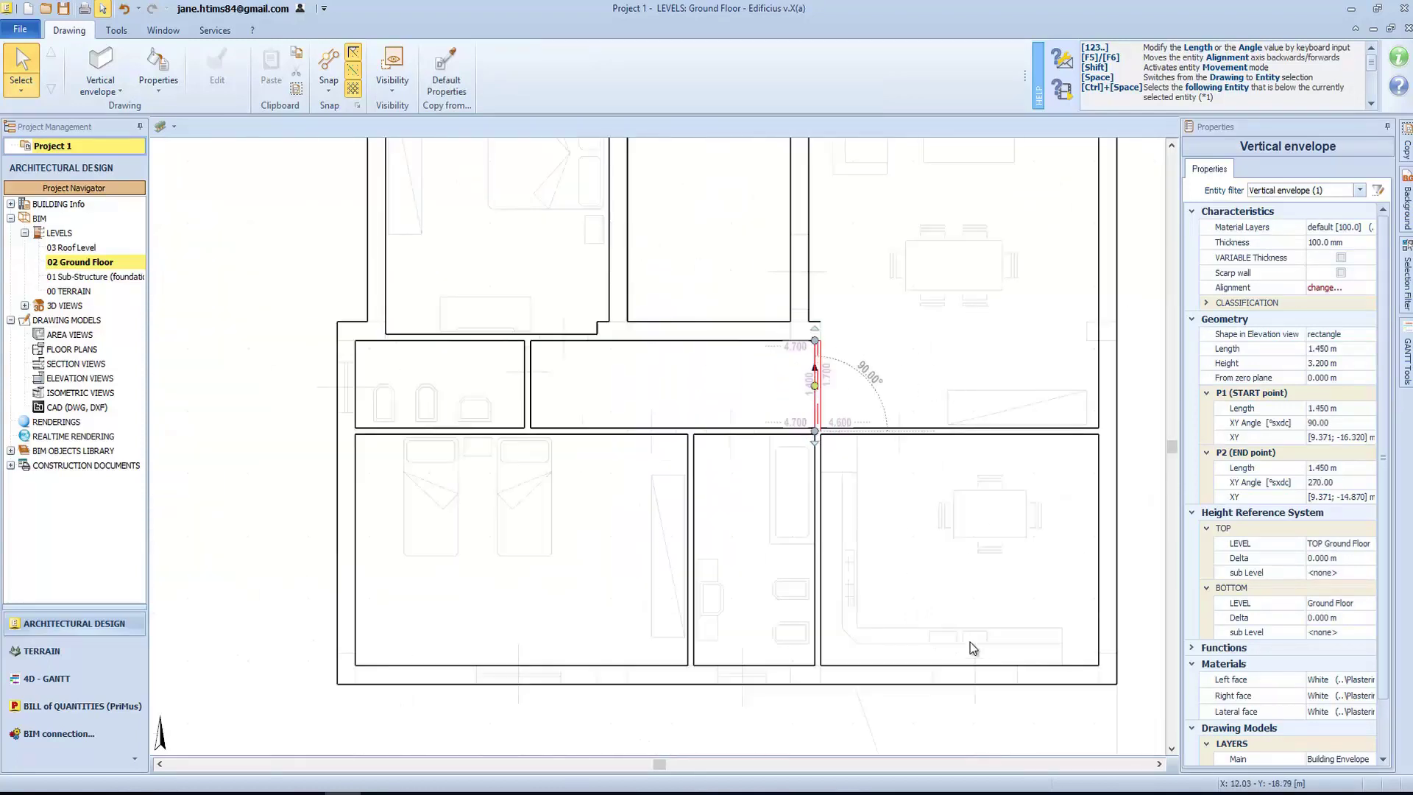
Apply the Insulated solid brick masonry [200.0] material layers to the thick wall between the central upper room and the living room
scroll(969, 650, "down", 1)
middle_click_drag(1047, 250, 1000, 351)
left_click(790, 343)
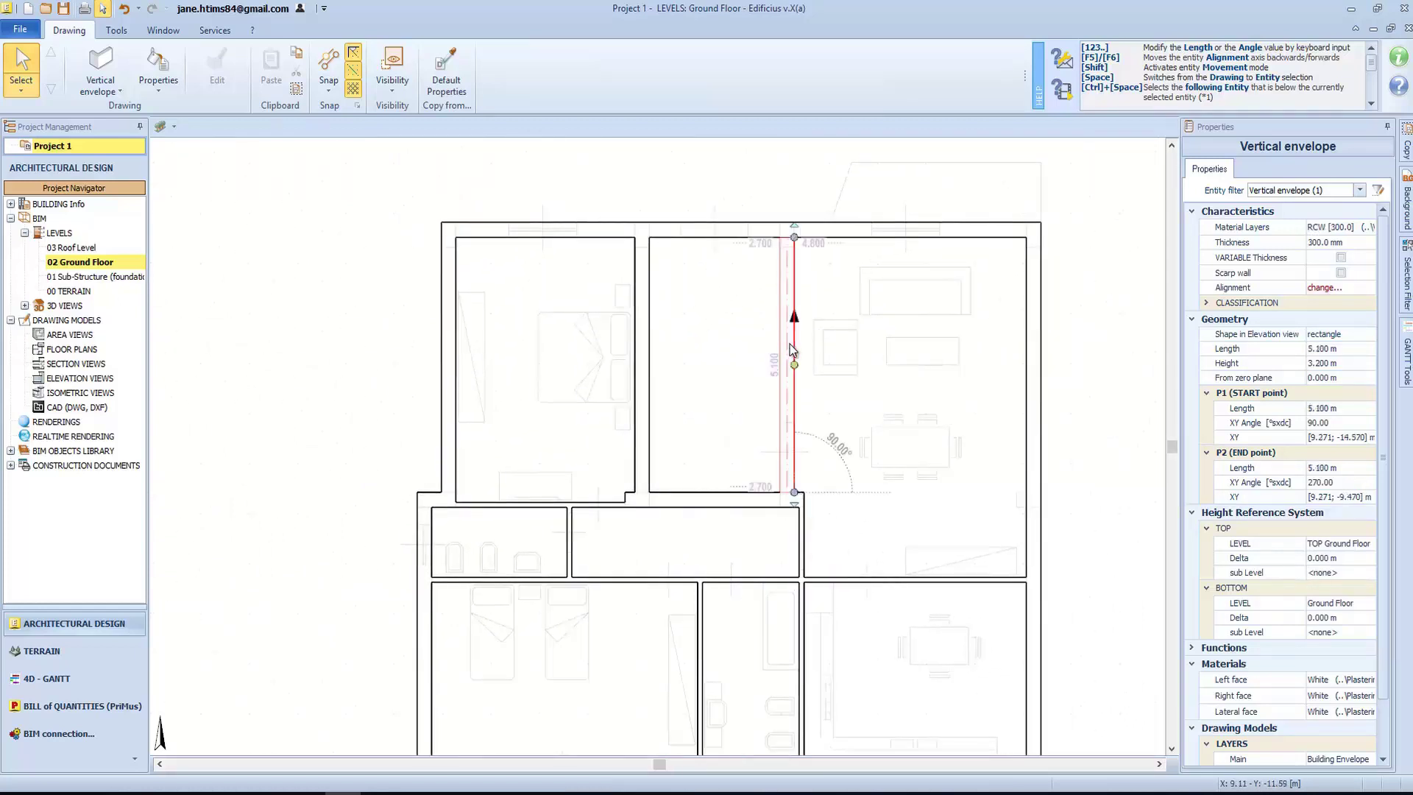
left_click(1325, 228)
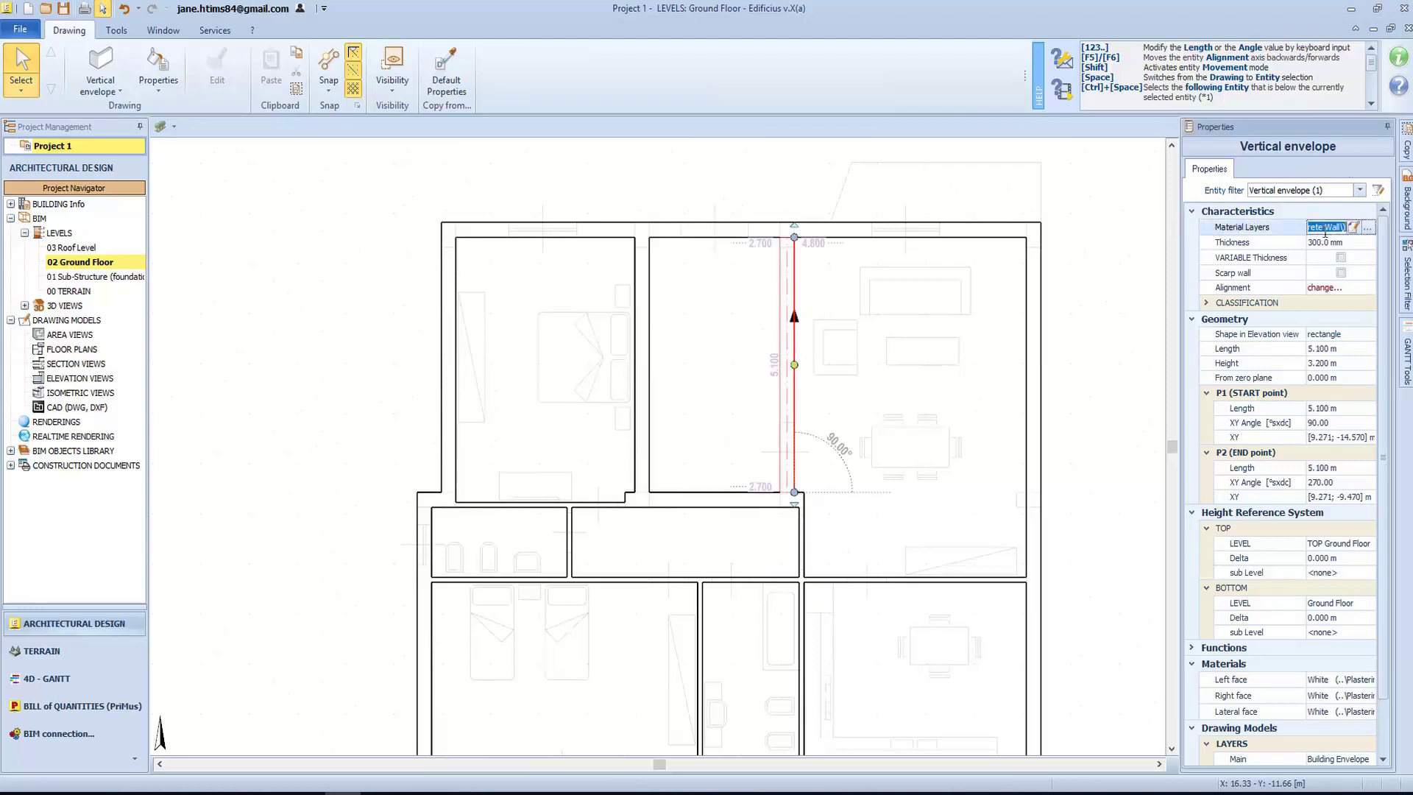
left_click(1370, 234)
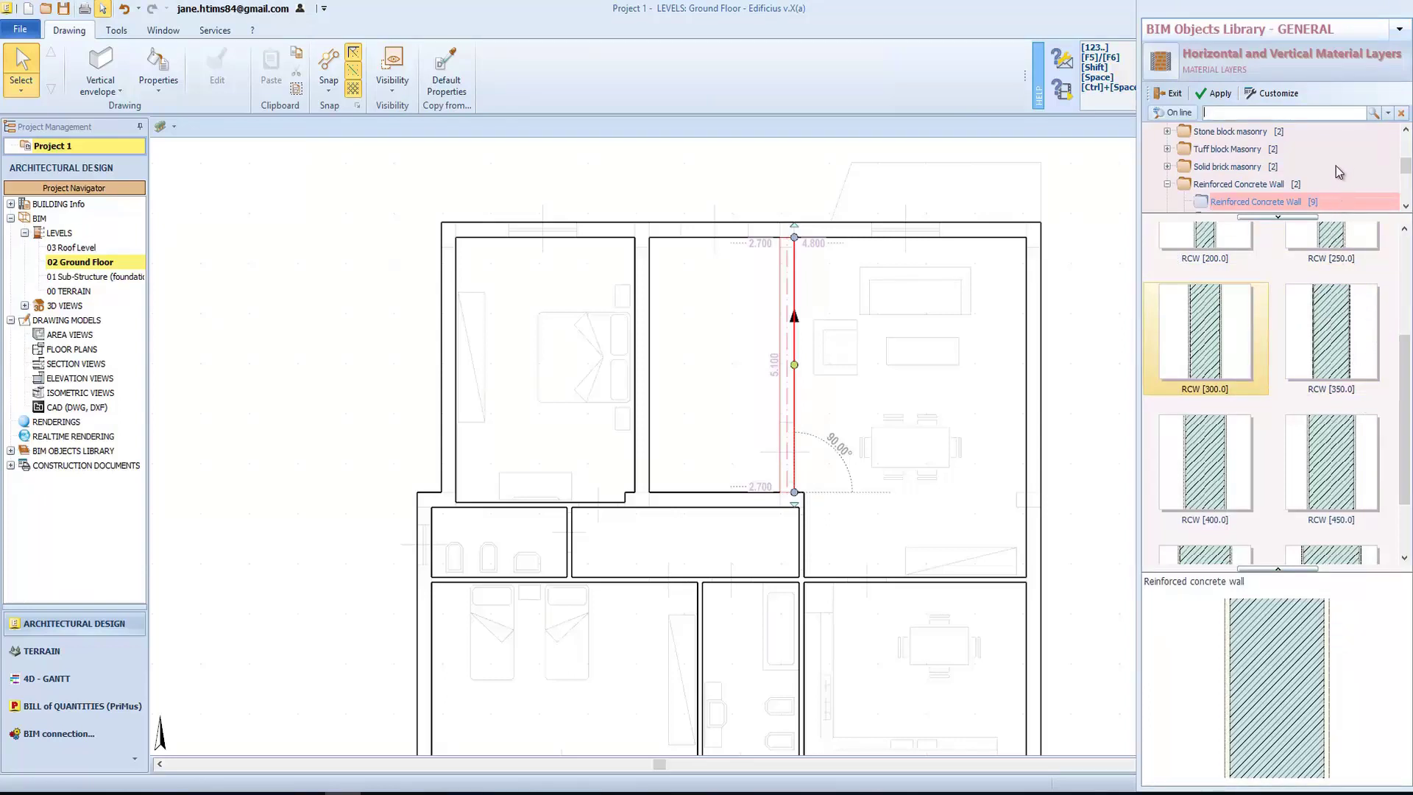
left_click(1336, 171)
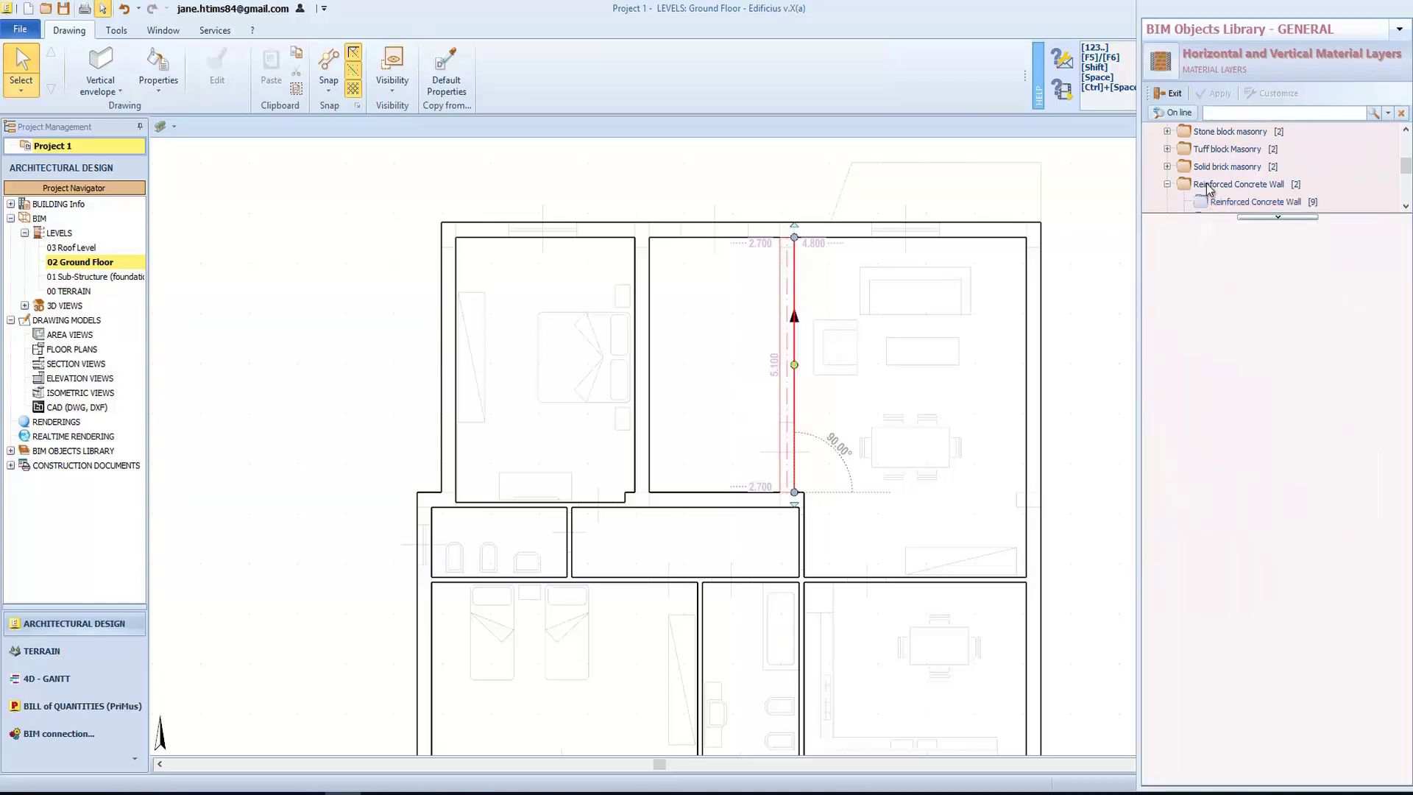
left_click(1168, 166)
left_click(1287, 202)
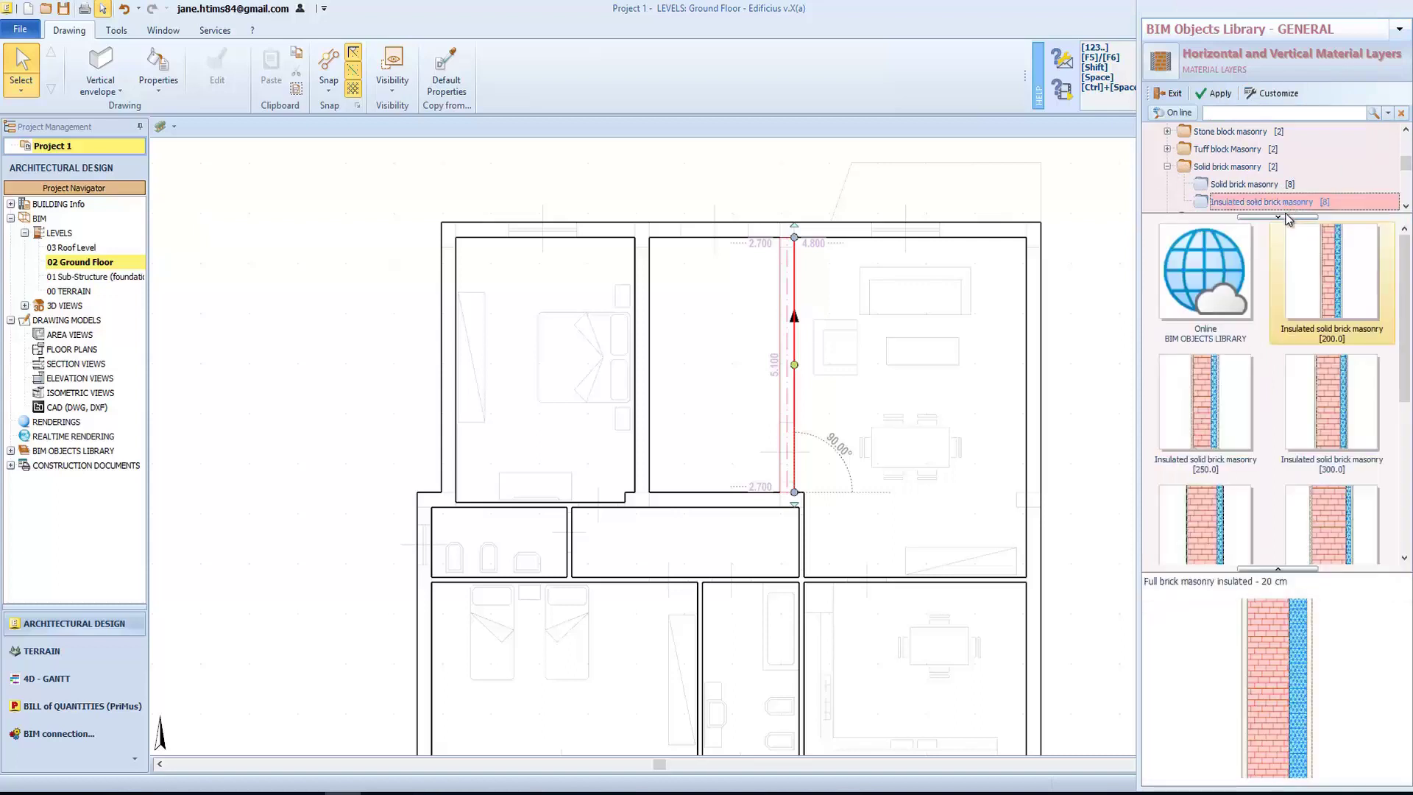
left_click(1322, 281)
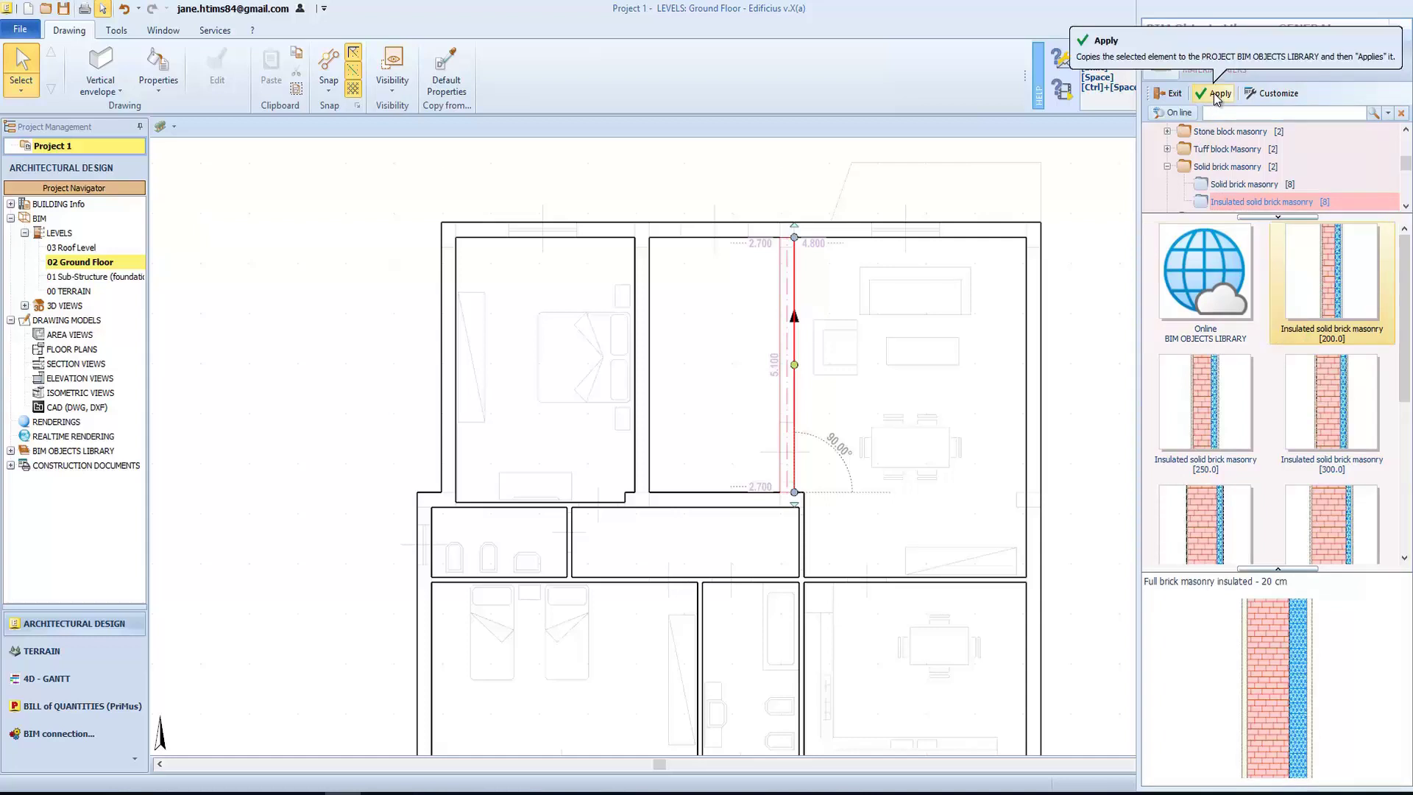
left_click(1216, 93)
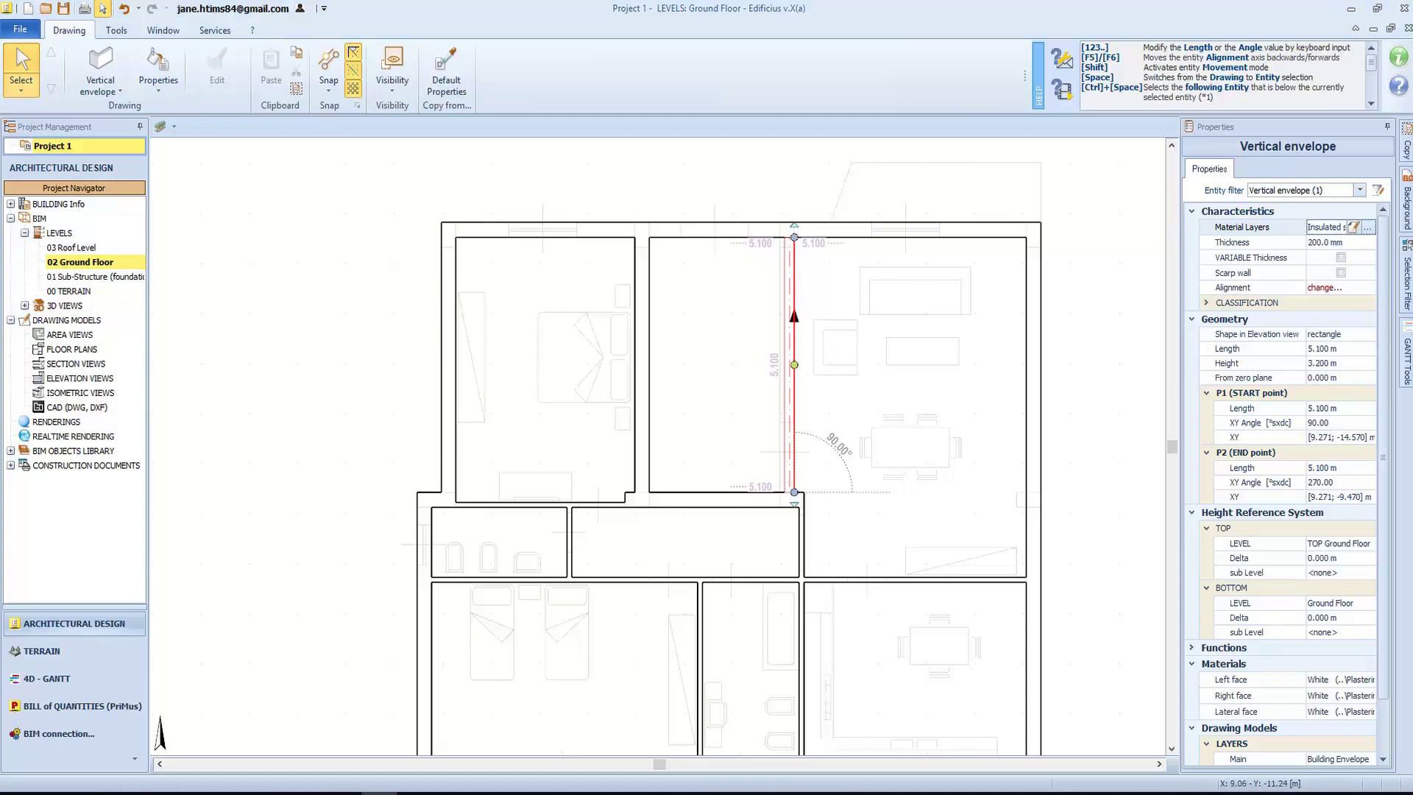
Start a rectangular 2DMagneticGrid in the ground floor plan and set its column spacing to 5 m
left_click(101, 86)
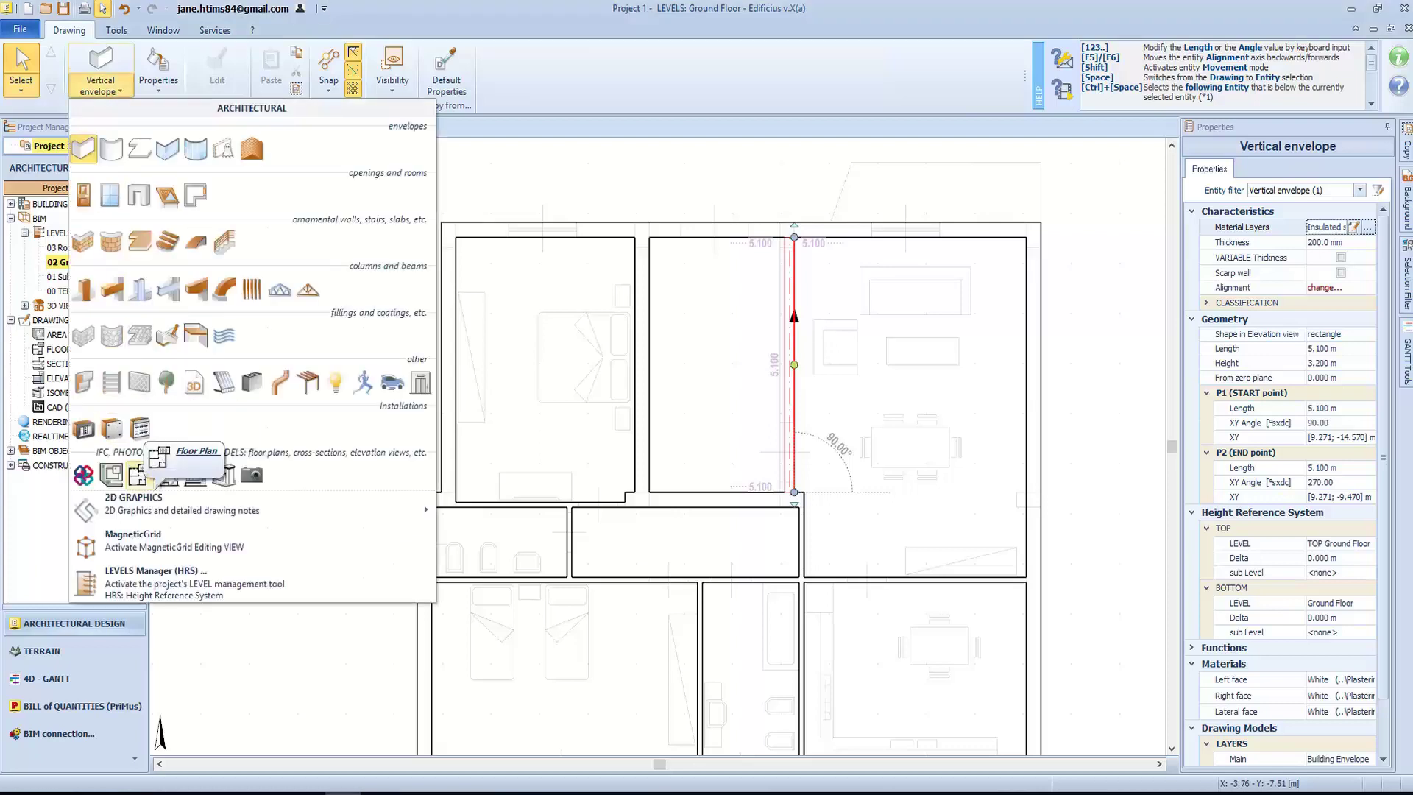
mouse_move(412, 510)
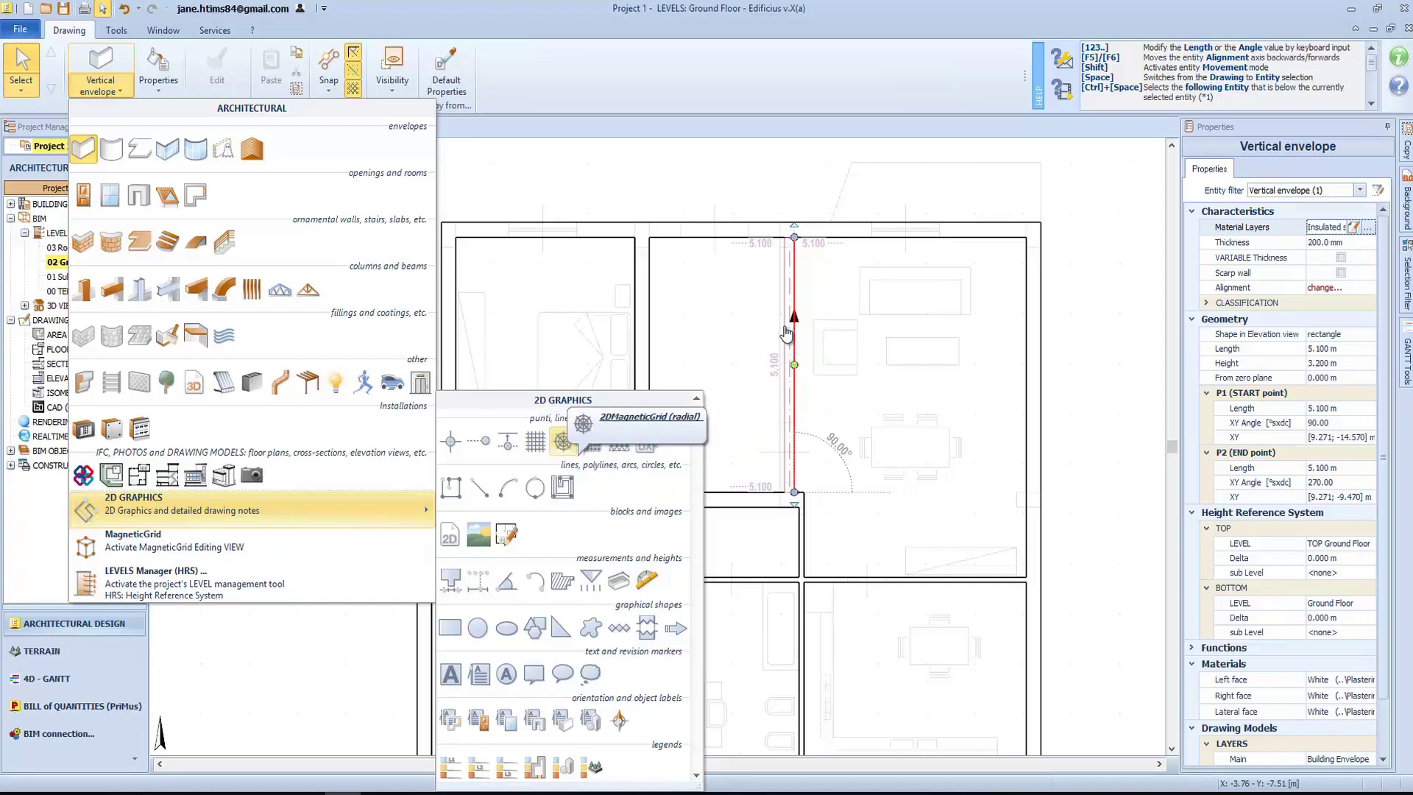
key("Return")
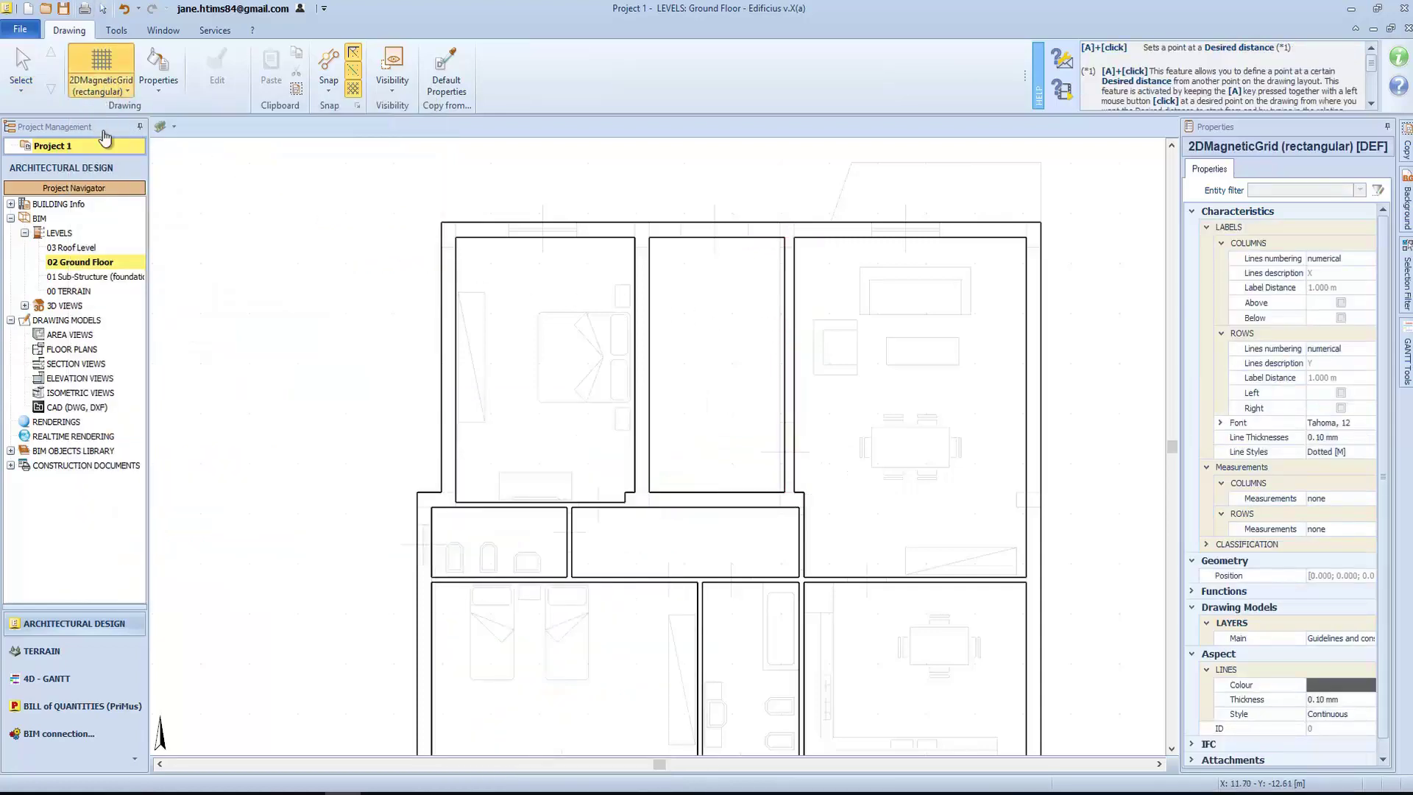
scroll(154, 500, "down", 3)
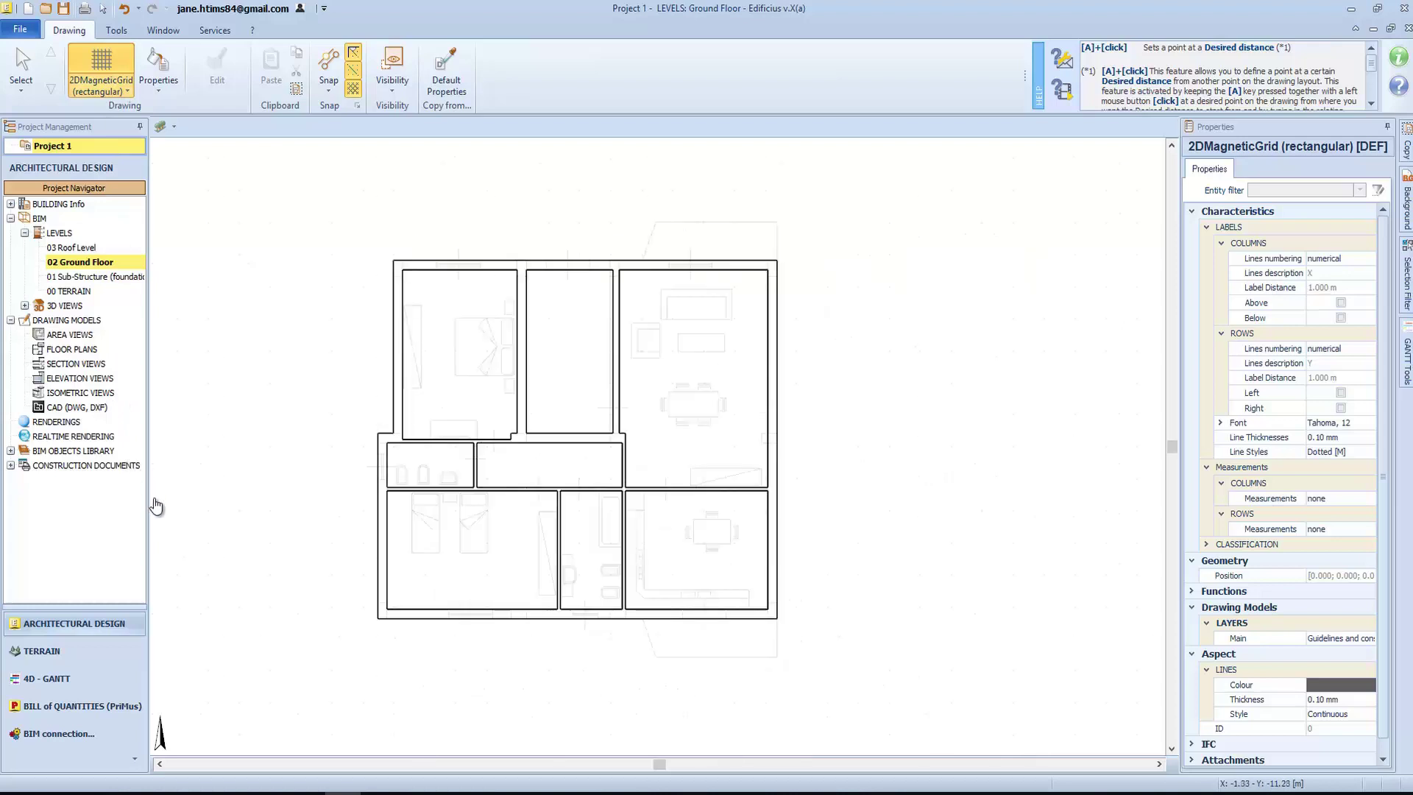
left_click(538, 440)
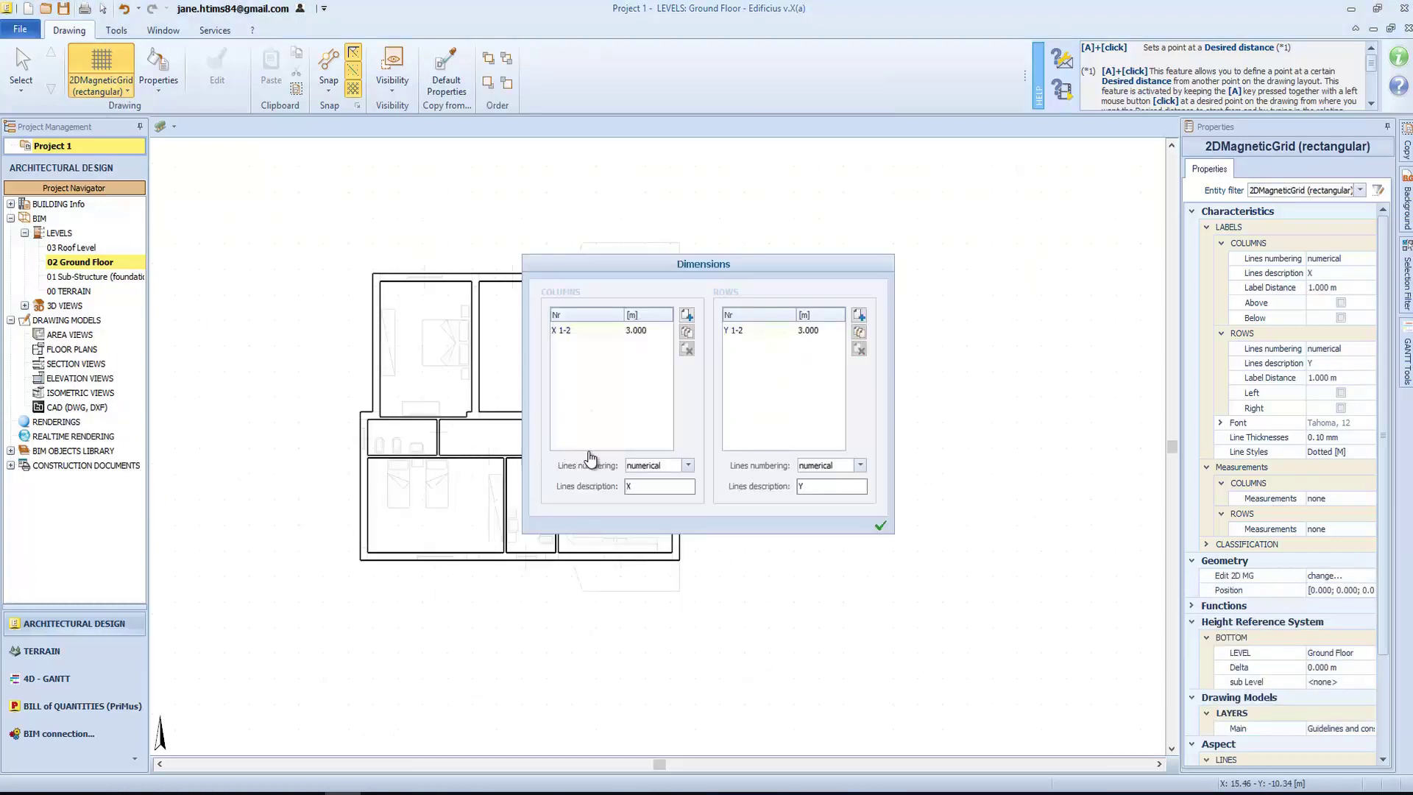
left_click(615, 452)
type("5")
key("Tab")
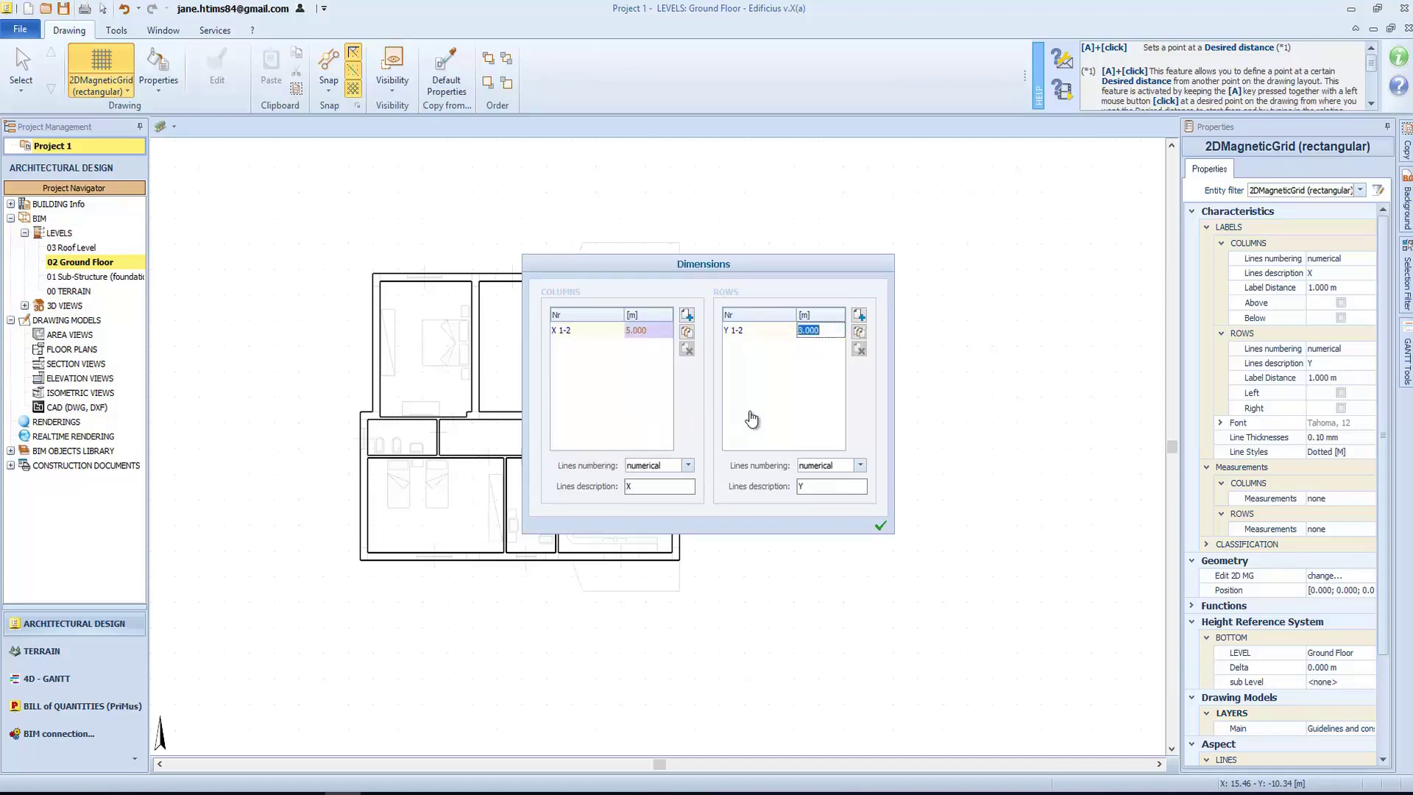
Define three row spacings of 3.9, 1.5 and 5.5 m for the magnetic grid and accept its dimensions
type("3.9")
key("Tab")
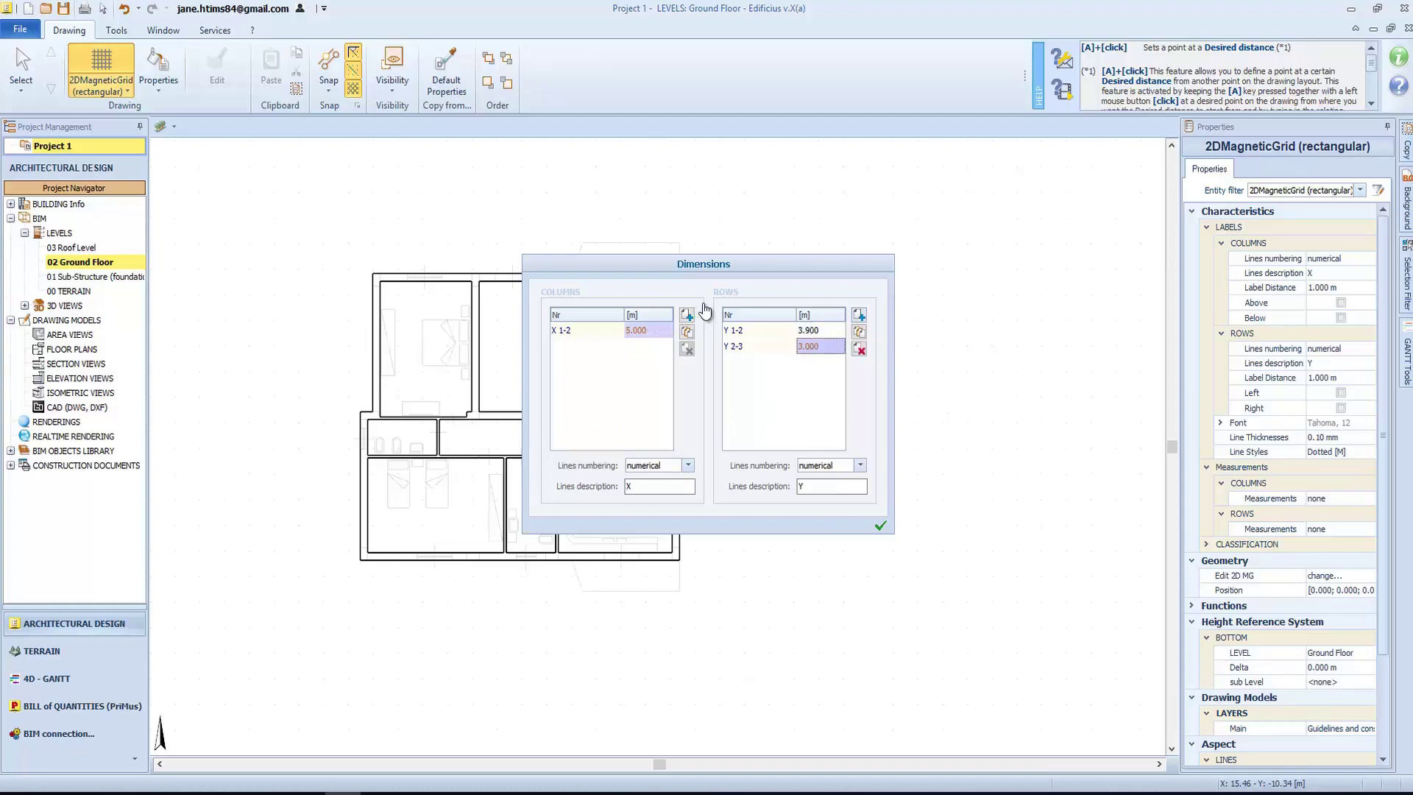
type("1.5")
key("Tab")
type("5.5")
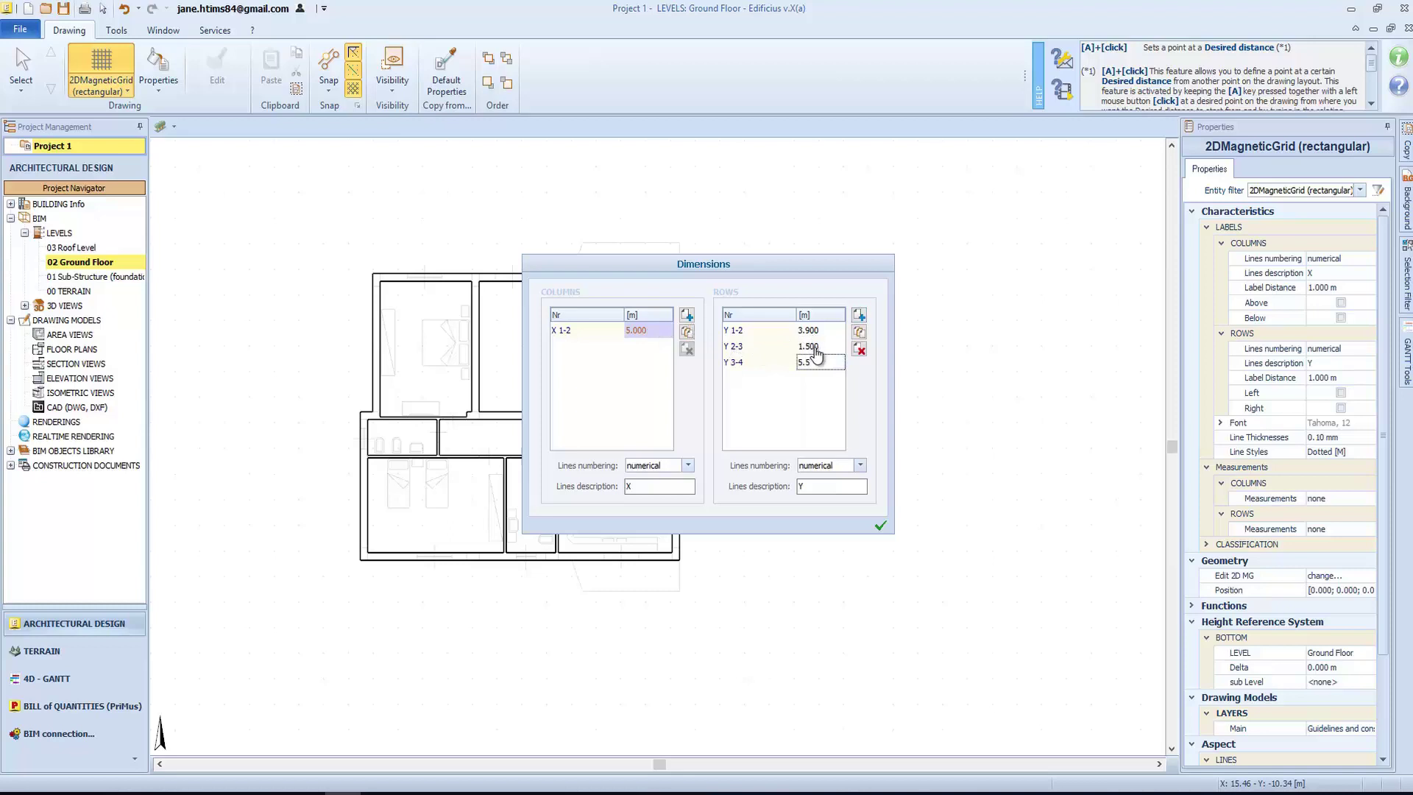
key("Return")
key("Return")
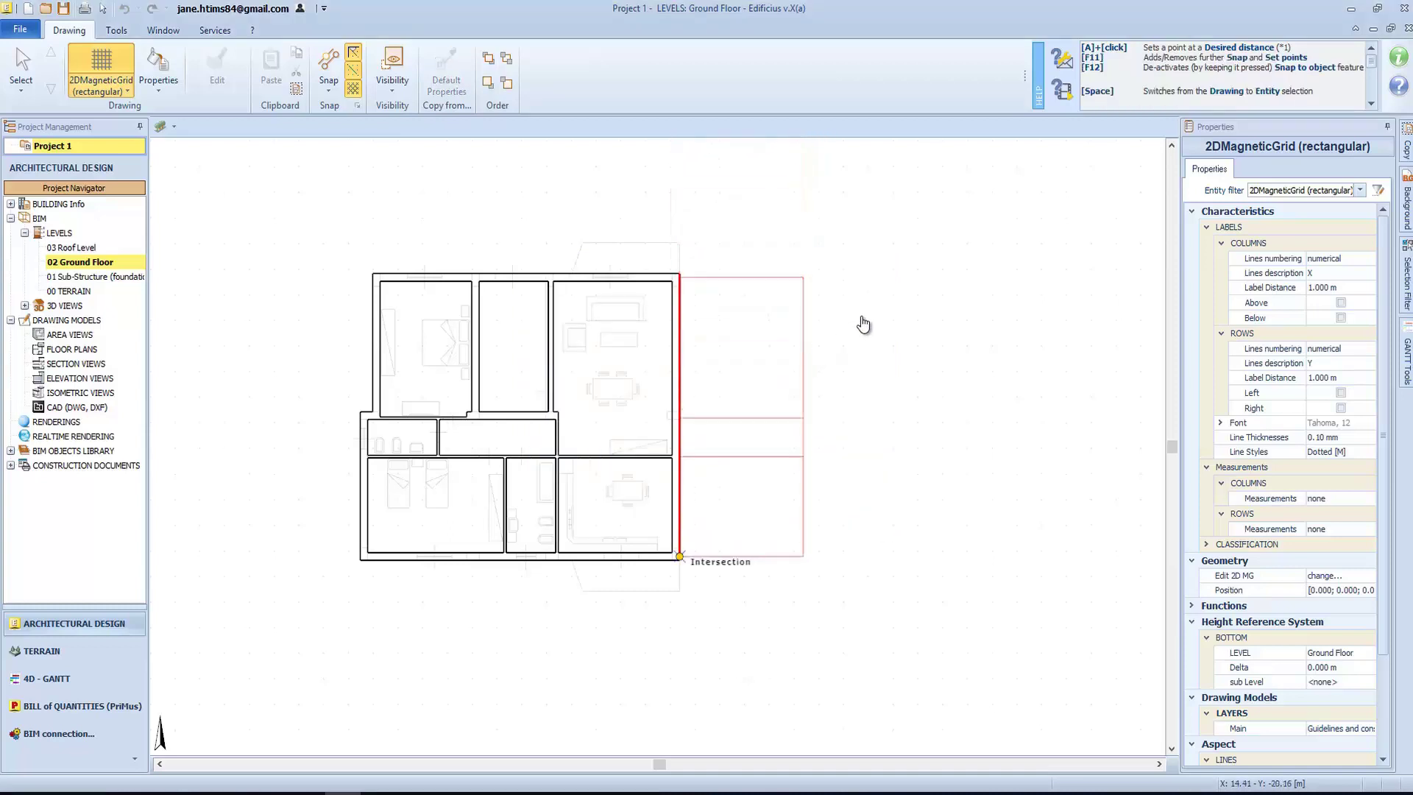
Place the magnetic grid from the building's lower-right corner, spreading outward beside the right-hand outer wall, and end the grid command
scroll(819, 365, "up", 1)
scroll(825, 374, "up", 2)
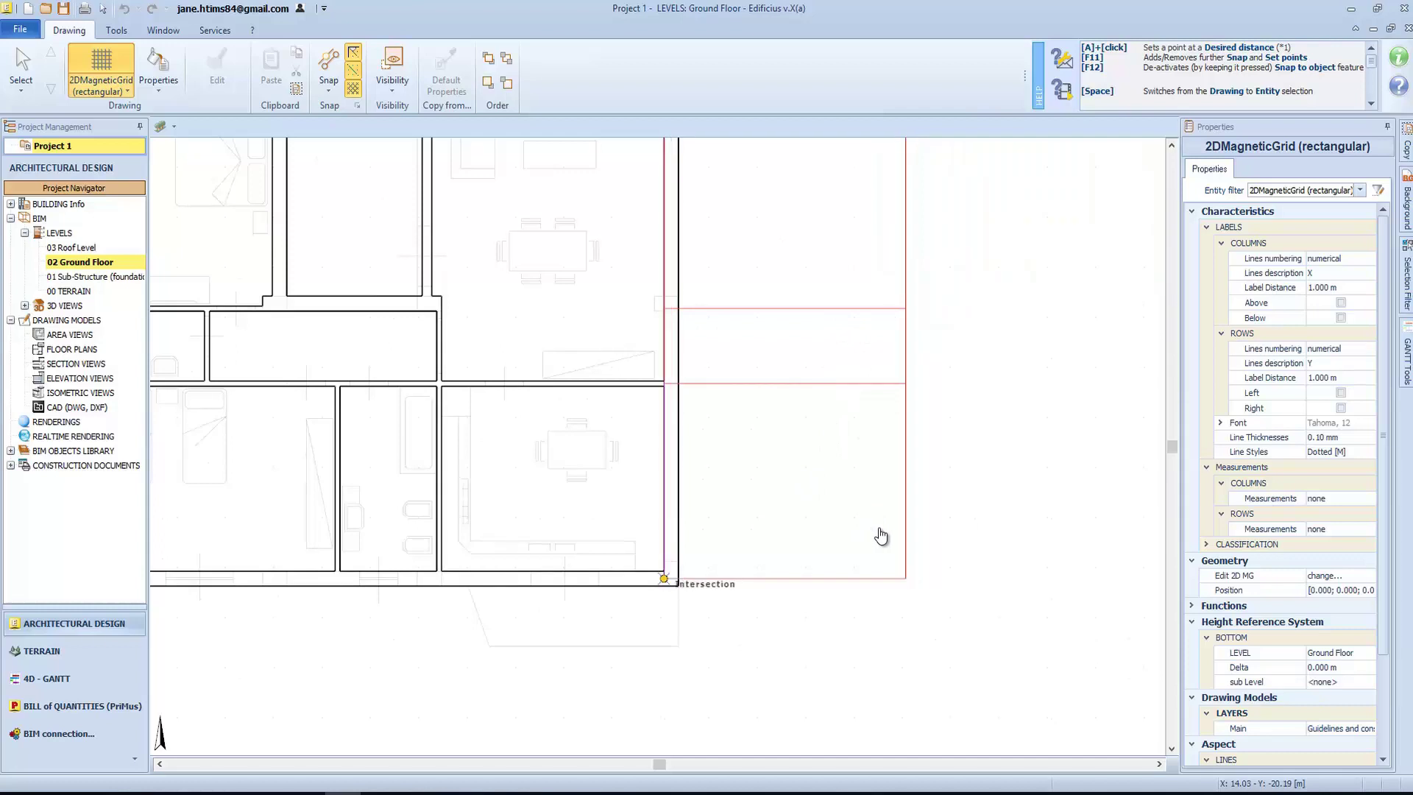
left_click(683, 564)
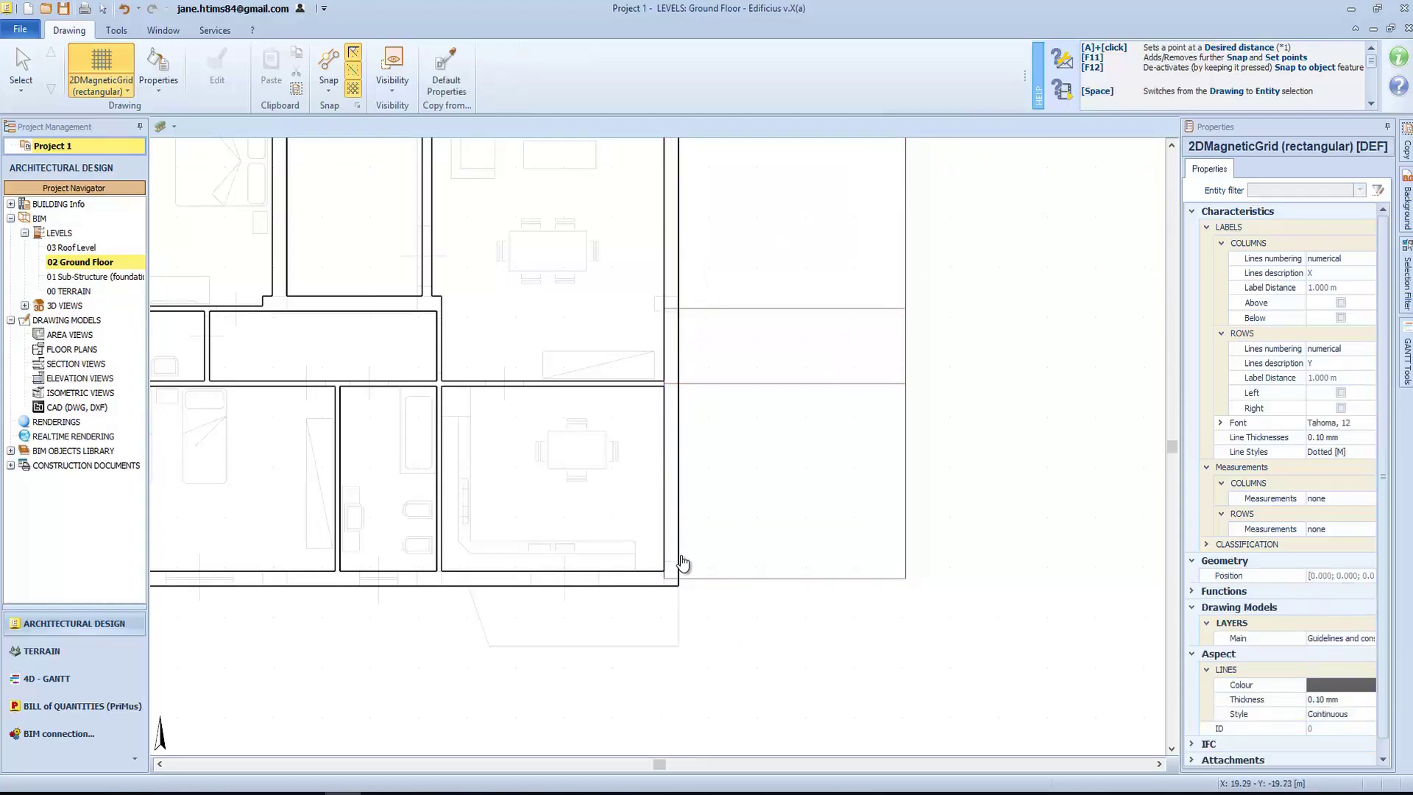
scroll(680, 564, "down", 5)
key("Escape")
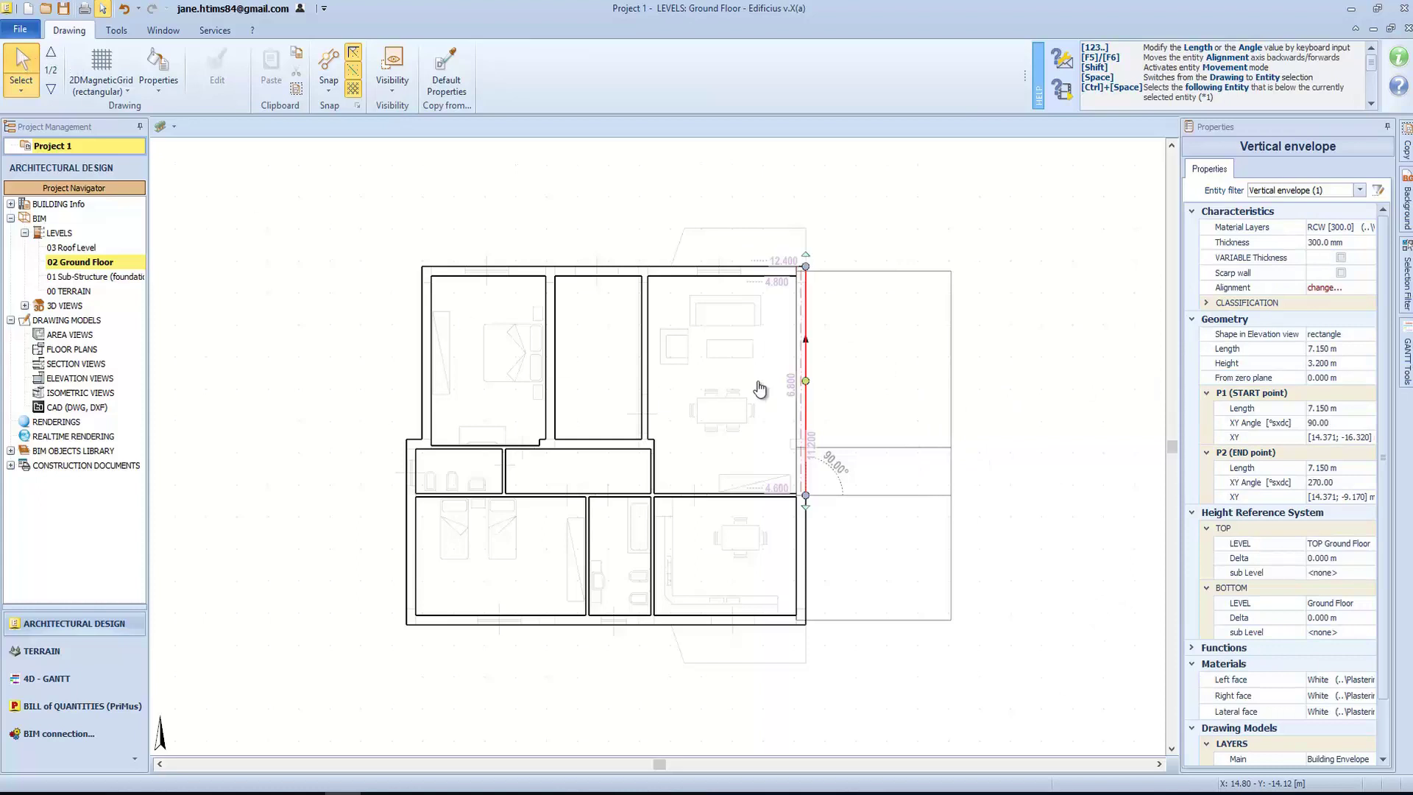
Shift the alignment axis of the upper and lower walls on the building's right-hand side to their inner faces
left_click(806, 379)
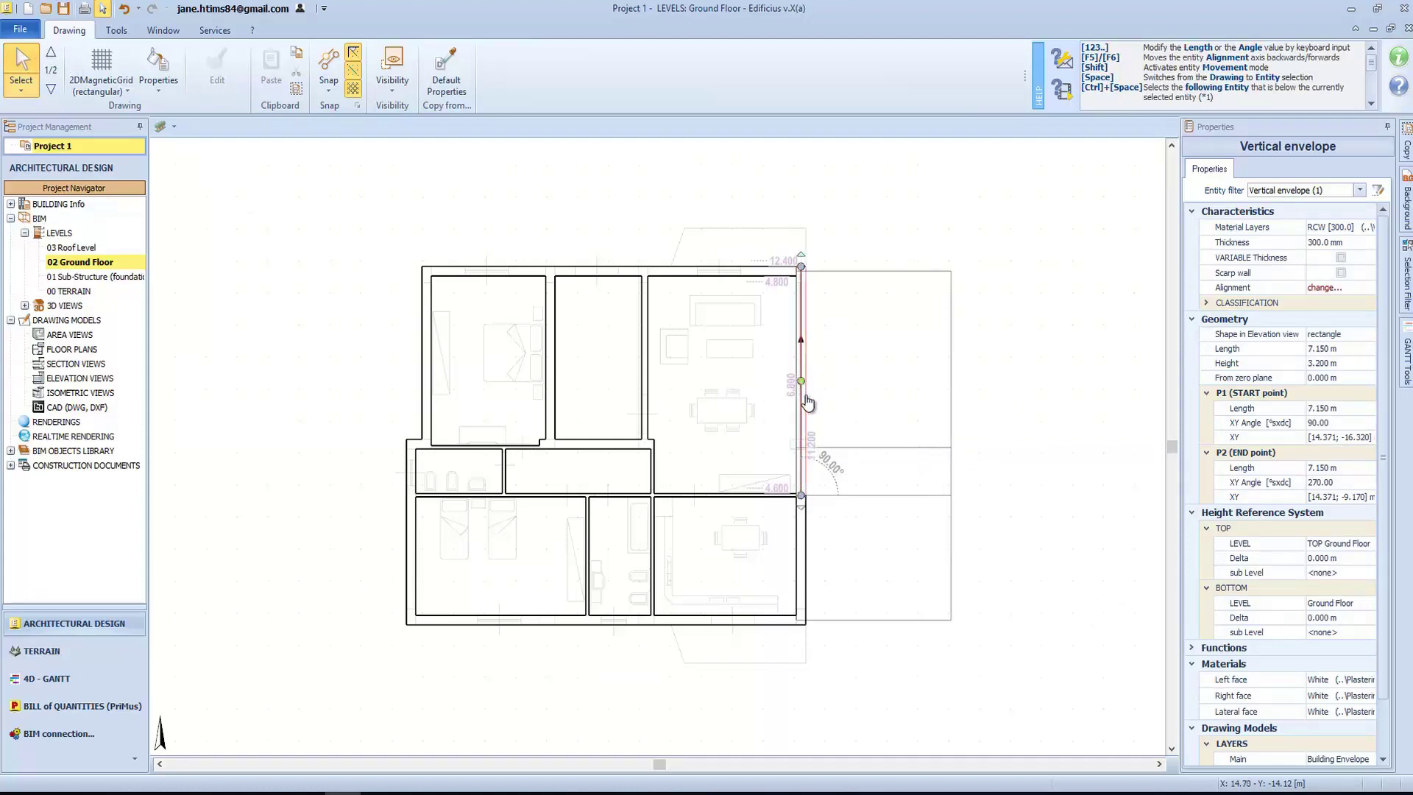
left_click(817, 427)
key("ctrl+space")
key("F5")
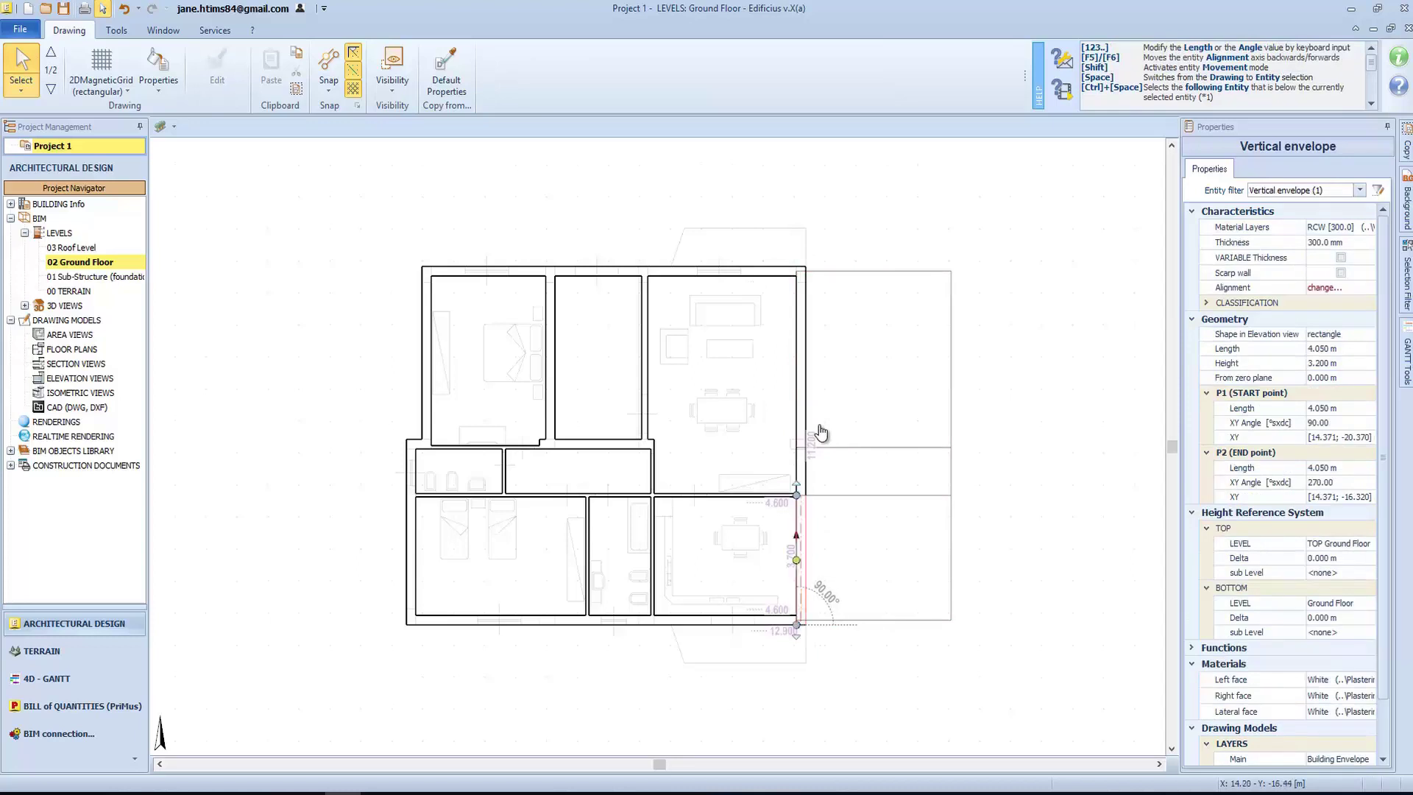
Select both right-hand walls together and apply the Clay brick Partition Wall [100.0] material layers to them
left_click(822, 432, "ctrl")
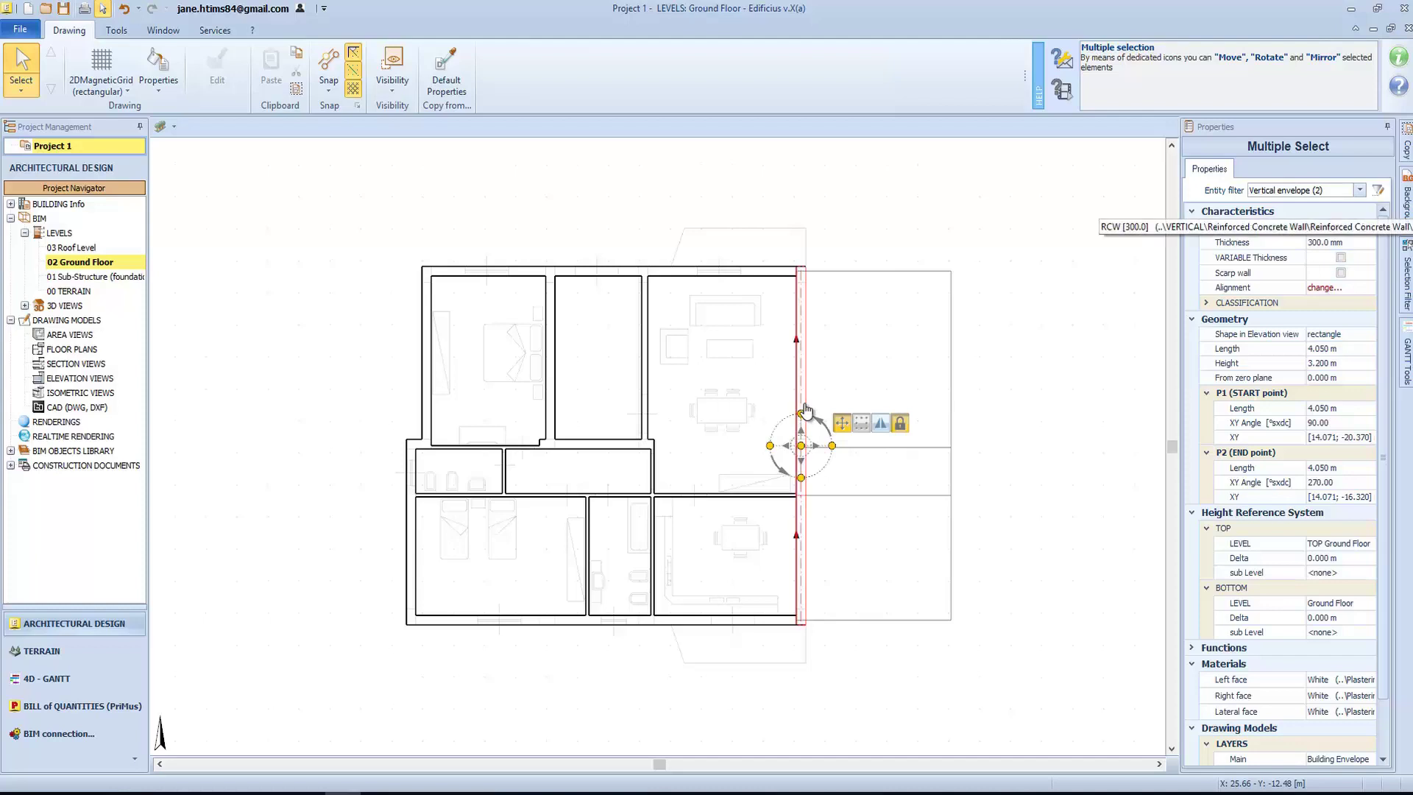
left_click(1329, 226)
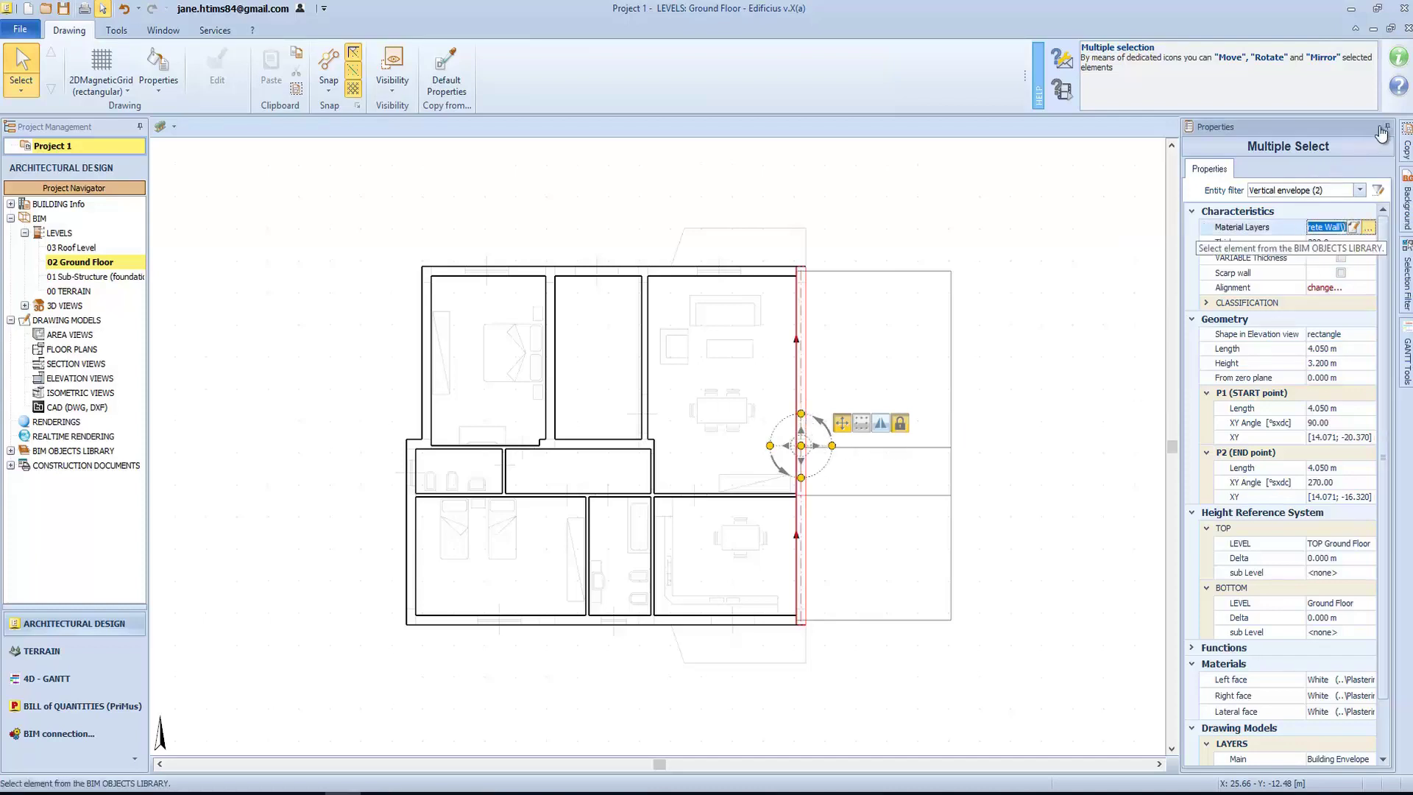
left_click(1368, 226)
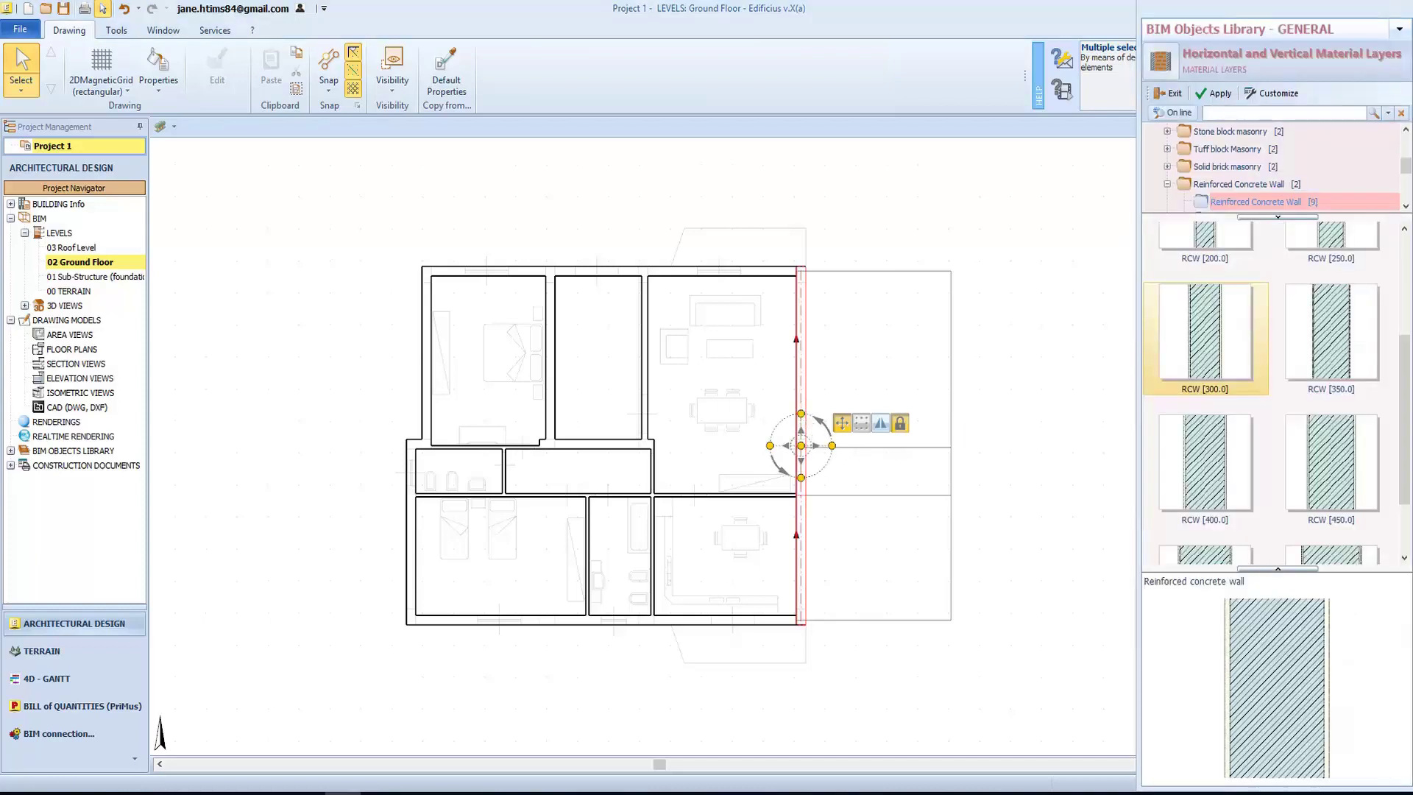
left_click(1235, 149)
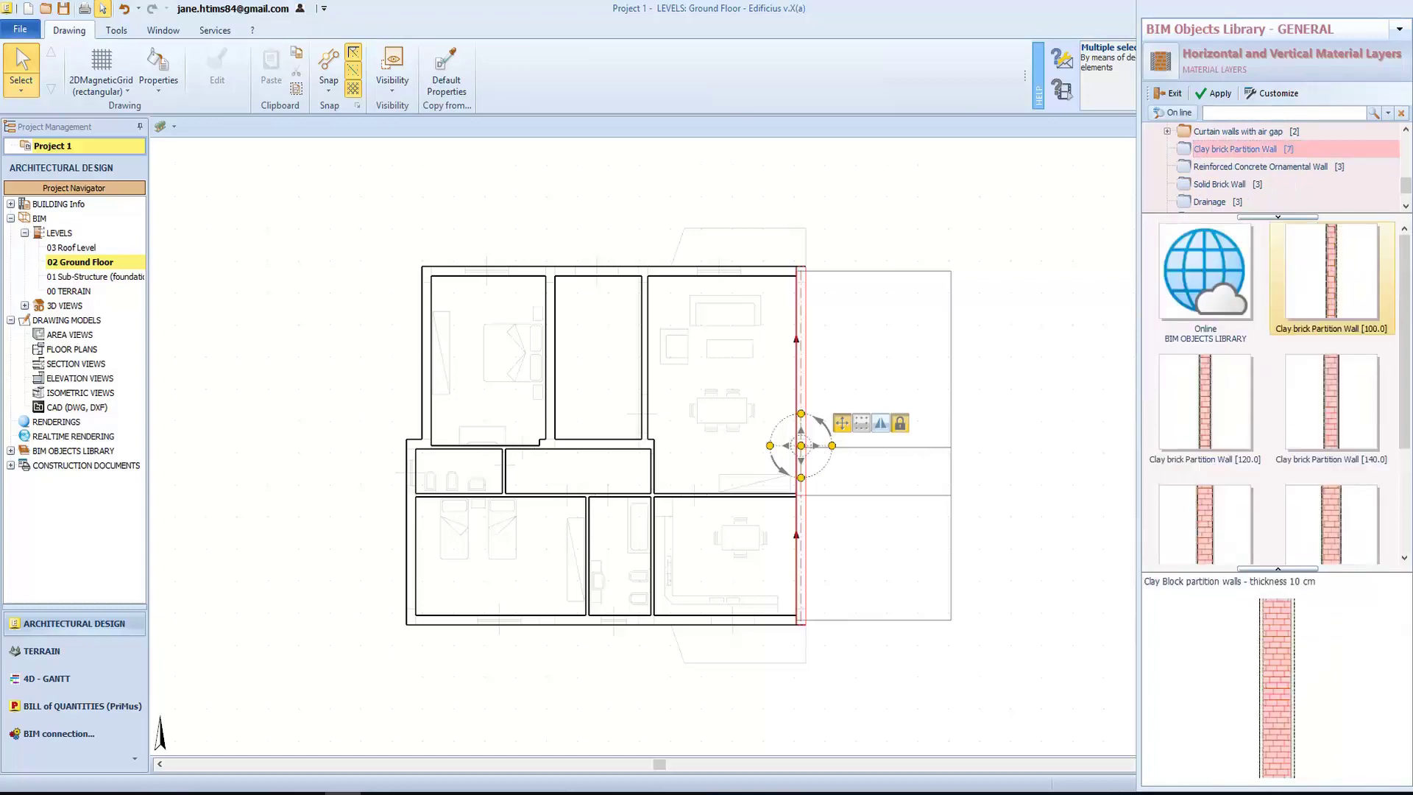
left_click(1213, 93)
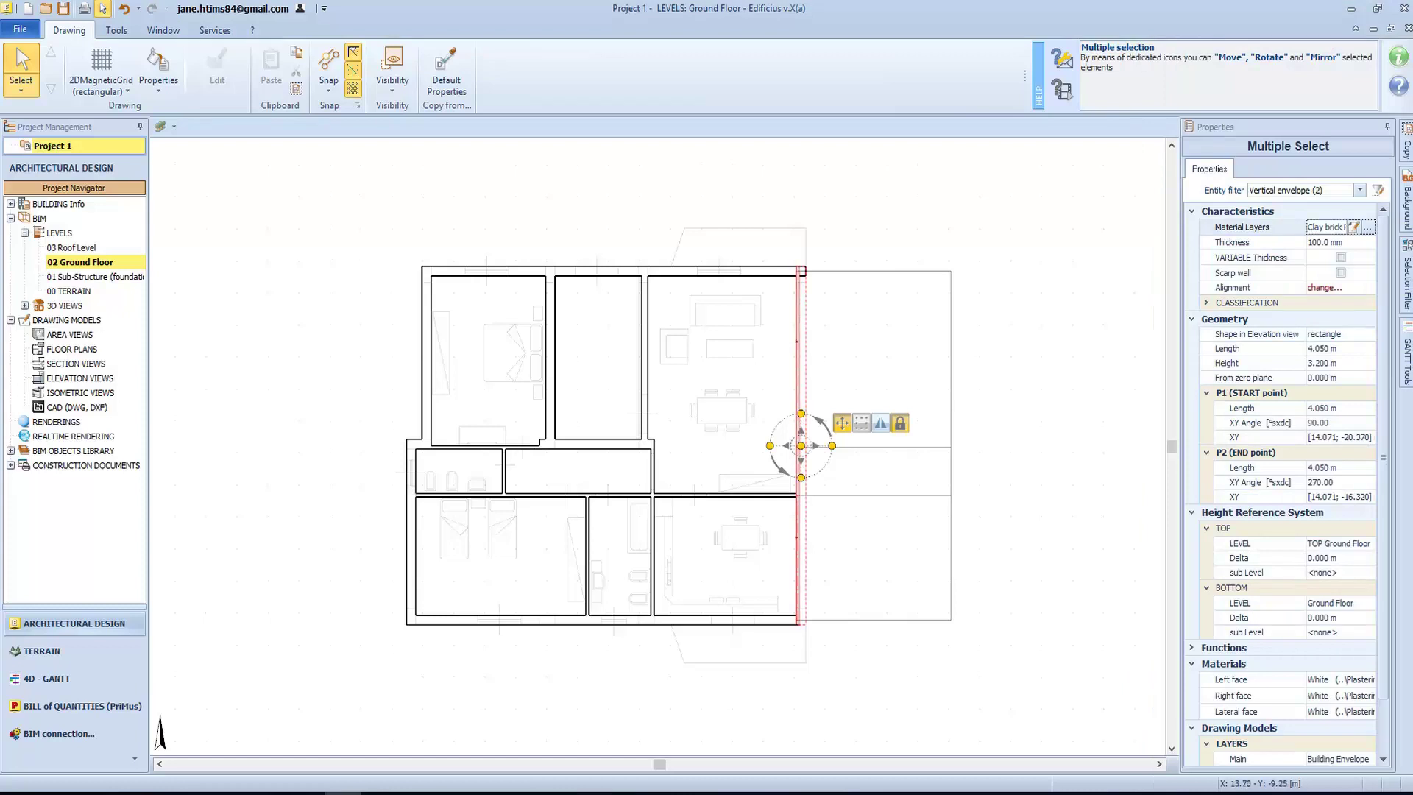
Generate RCW [300.0] vertical envelopes automatically from the magnetic grid's outer column line and all its rows with the 2DMG function
scroll(798, 272, "up", 3)
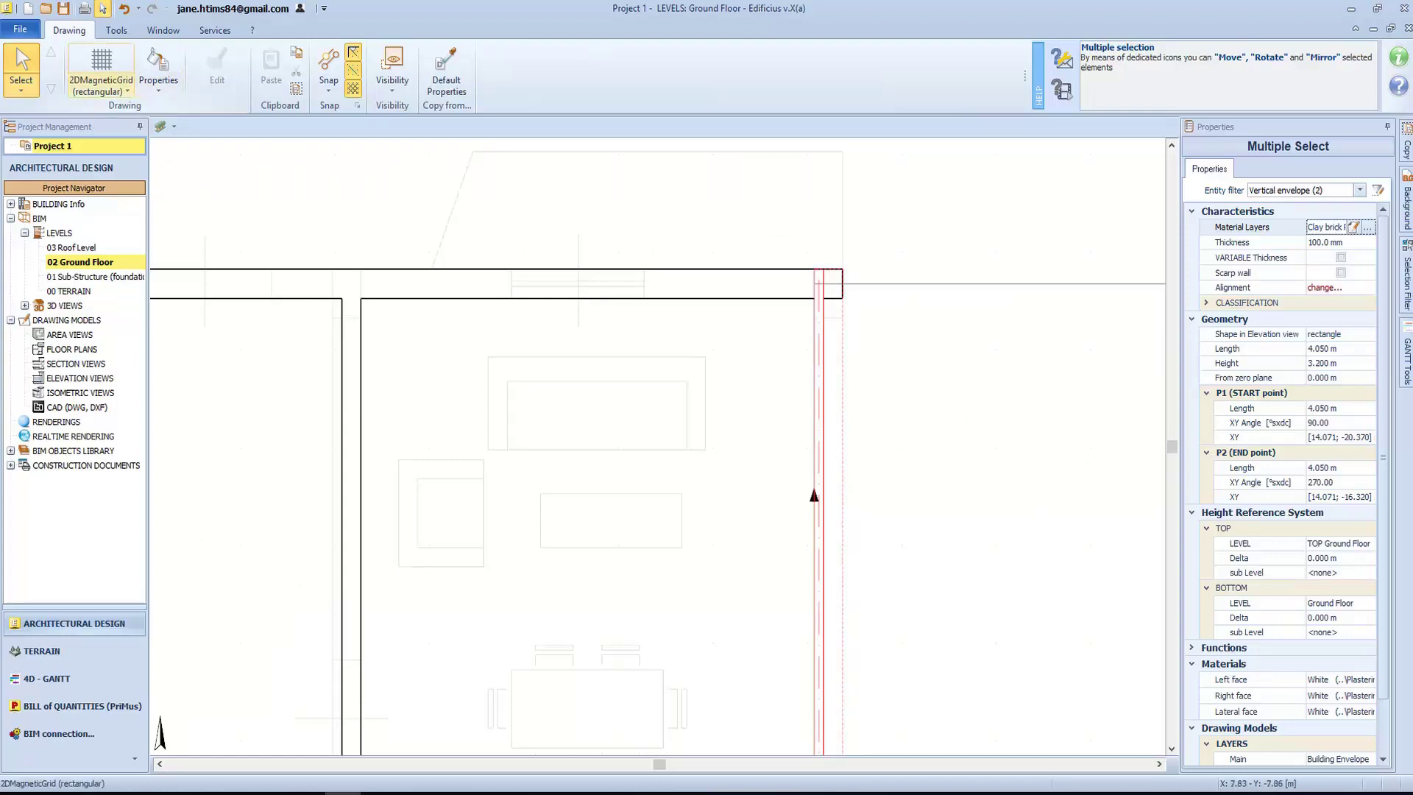
left_click(101, 82)
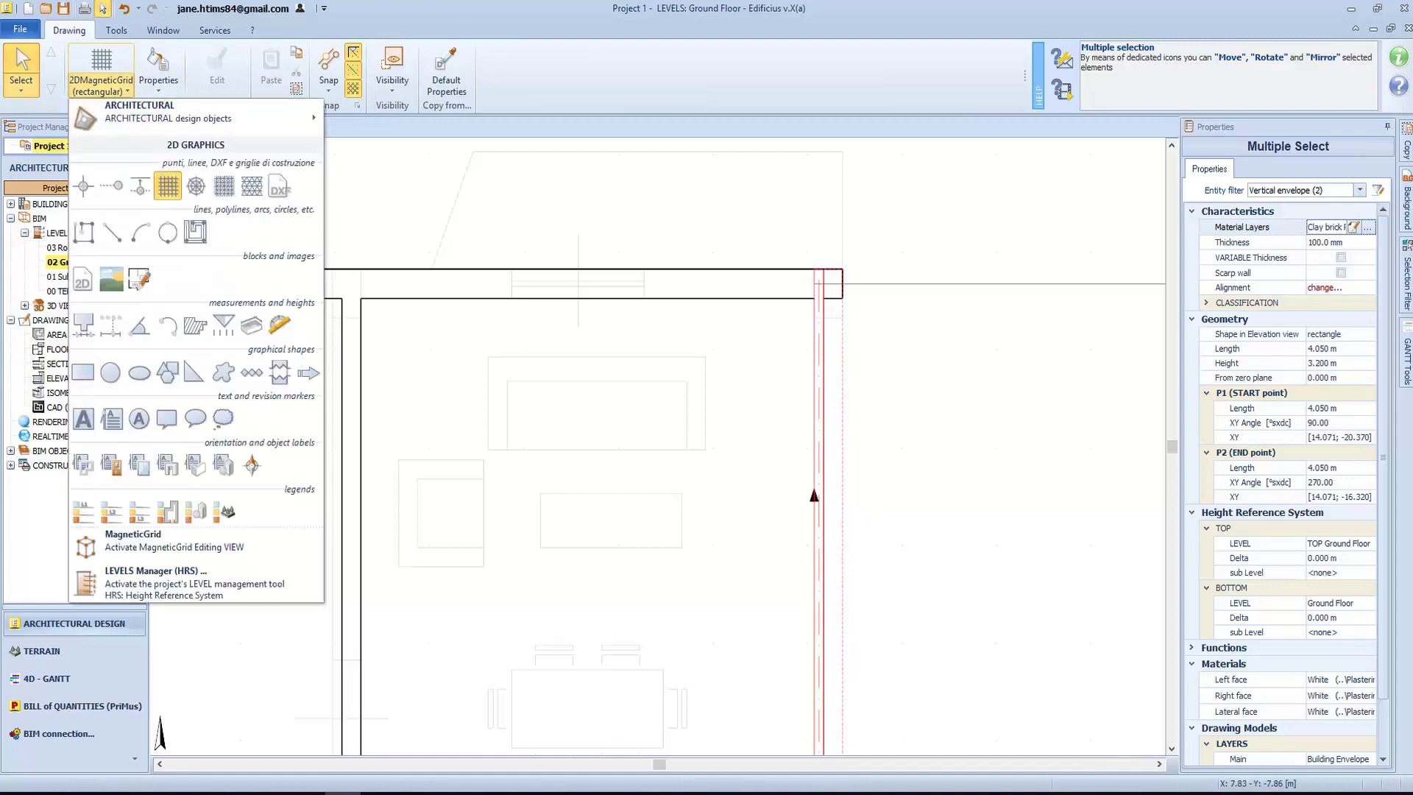
mouse_move(221, 114)
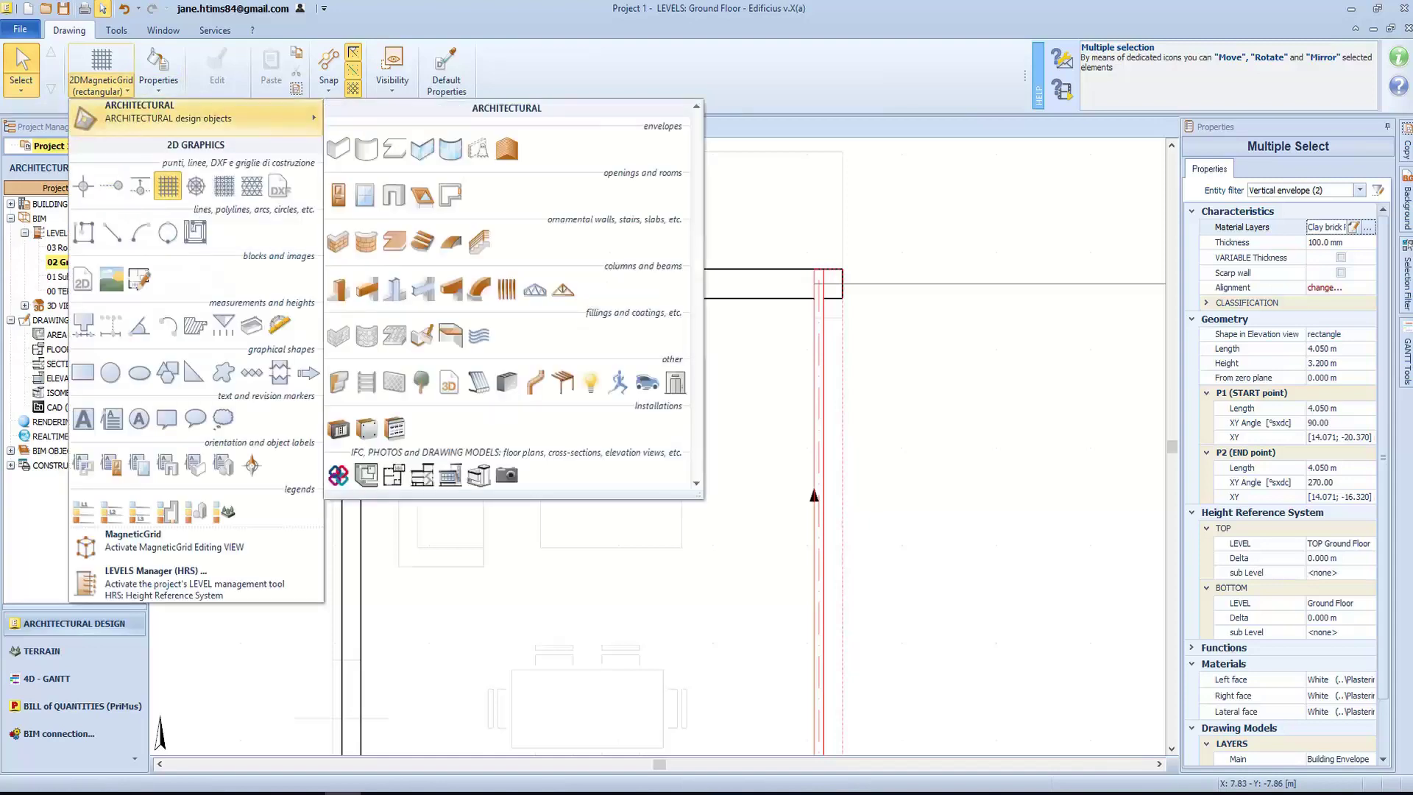
left_click(372, 147)
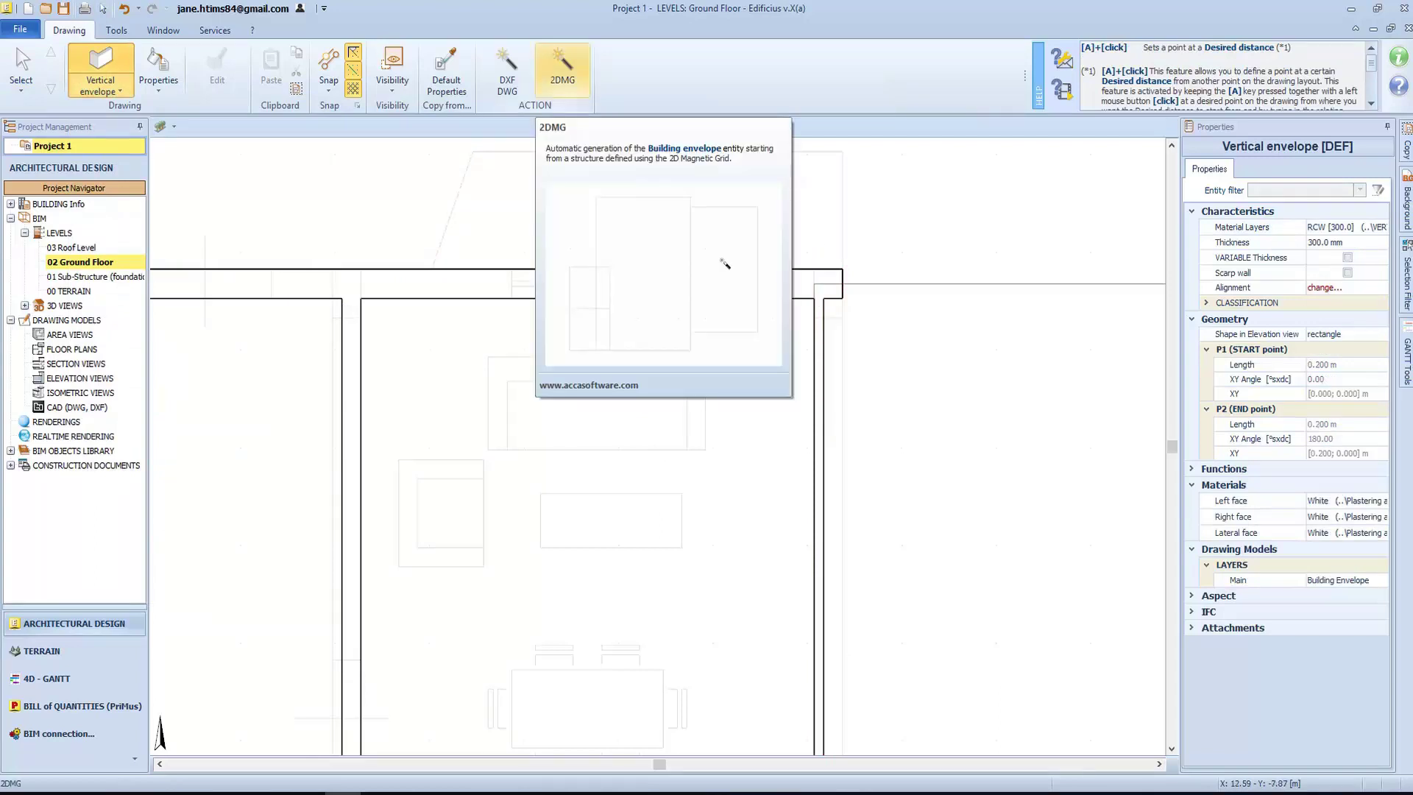
left_click(562, 70)
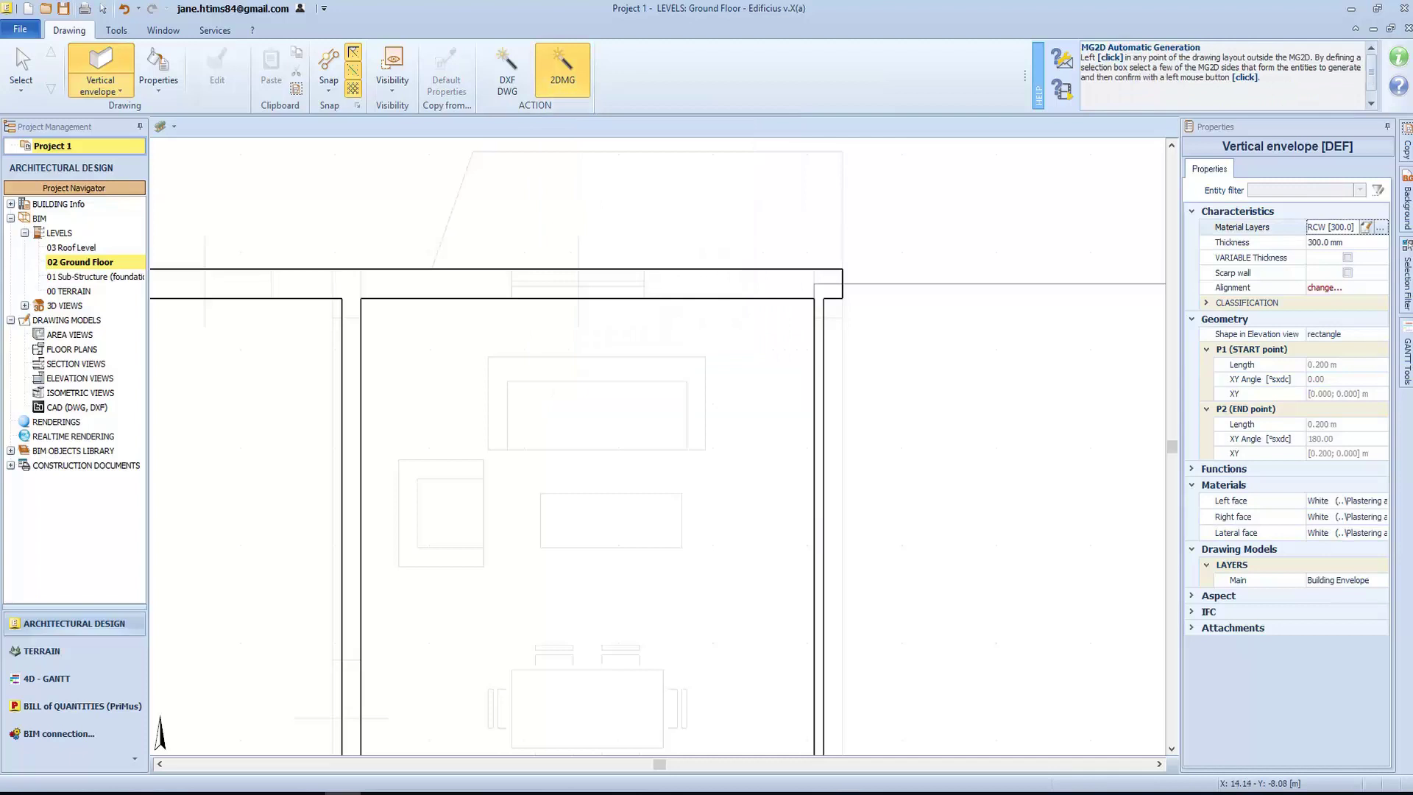
scroll(240, 232, "down", 3)
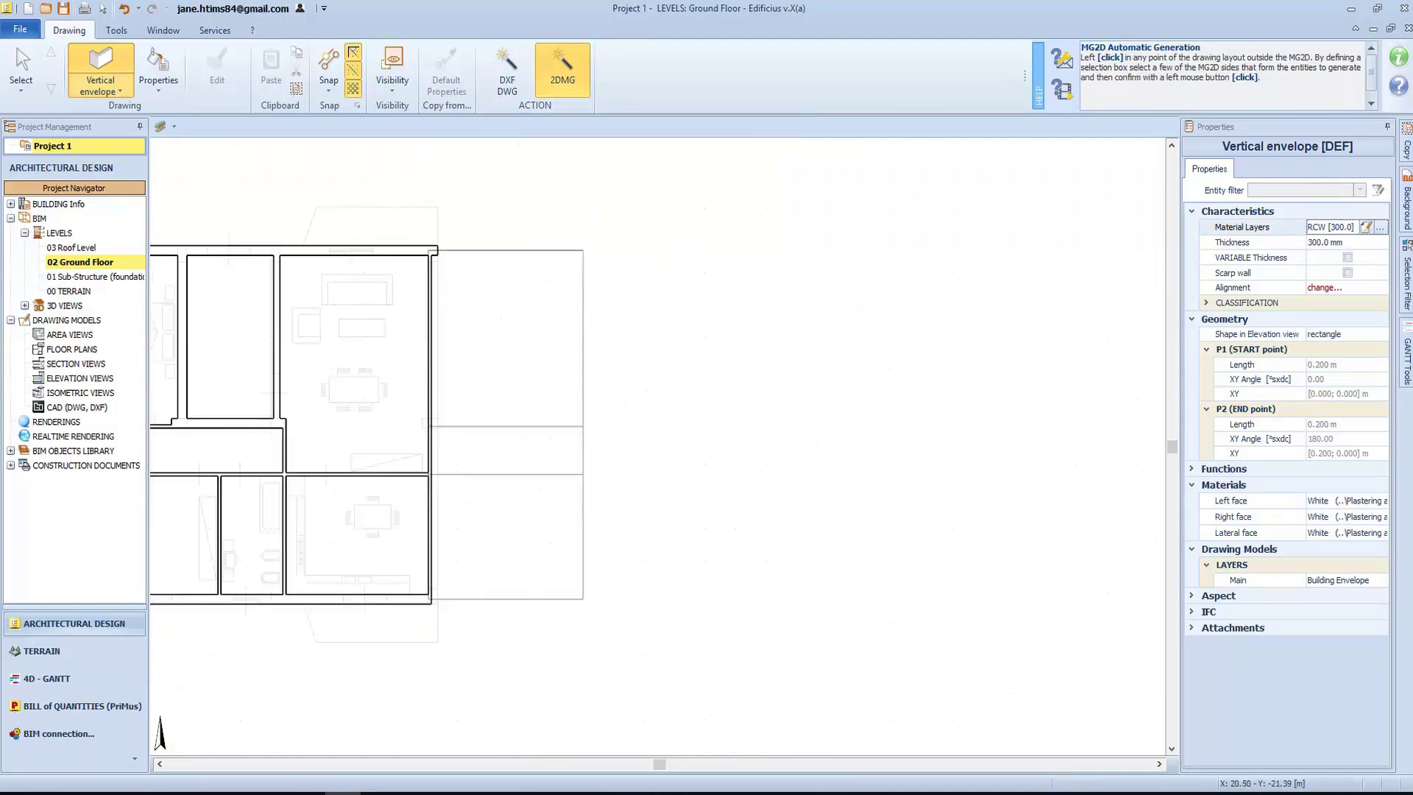
left_click_drag(633, 651, 468, 208)
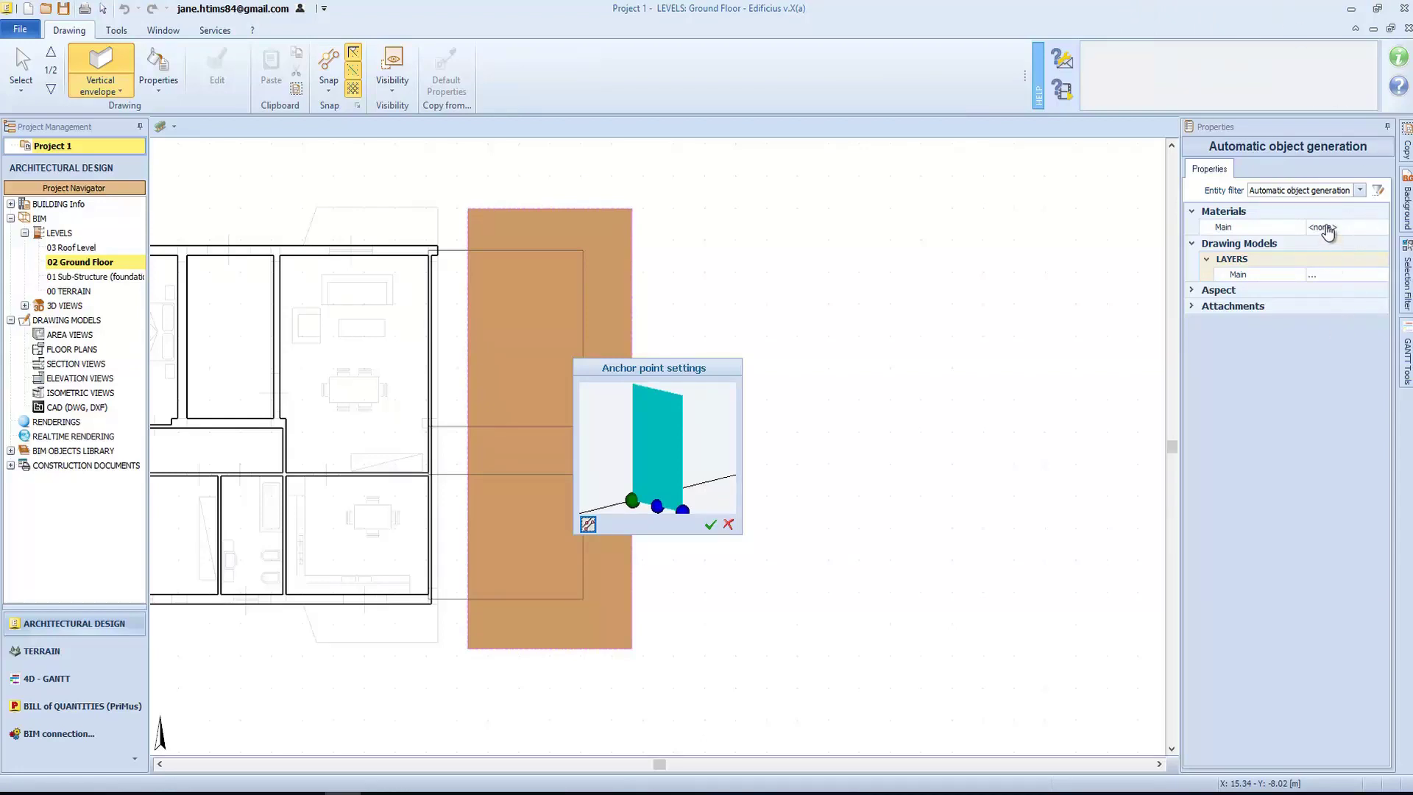
key("Return")
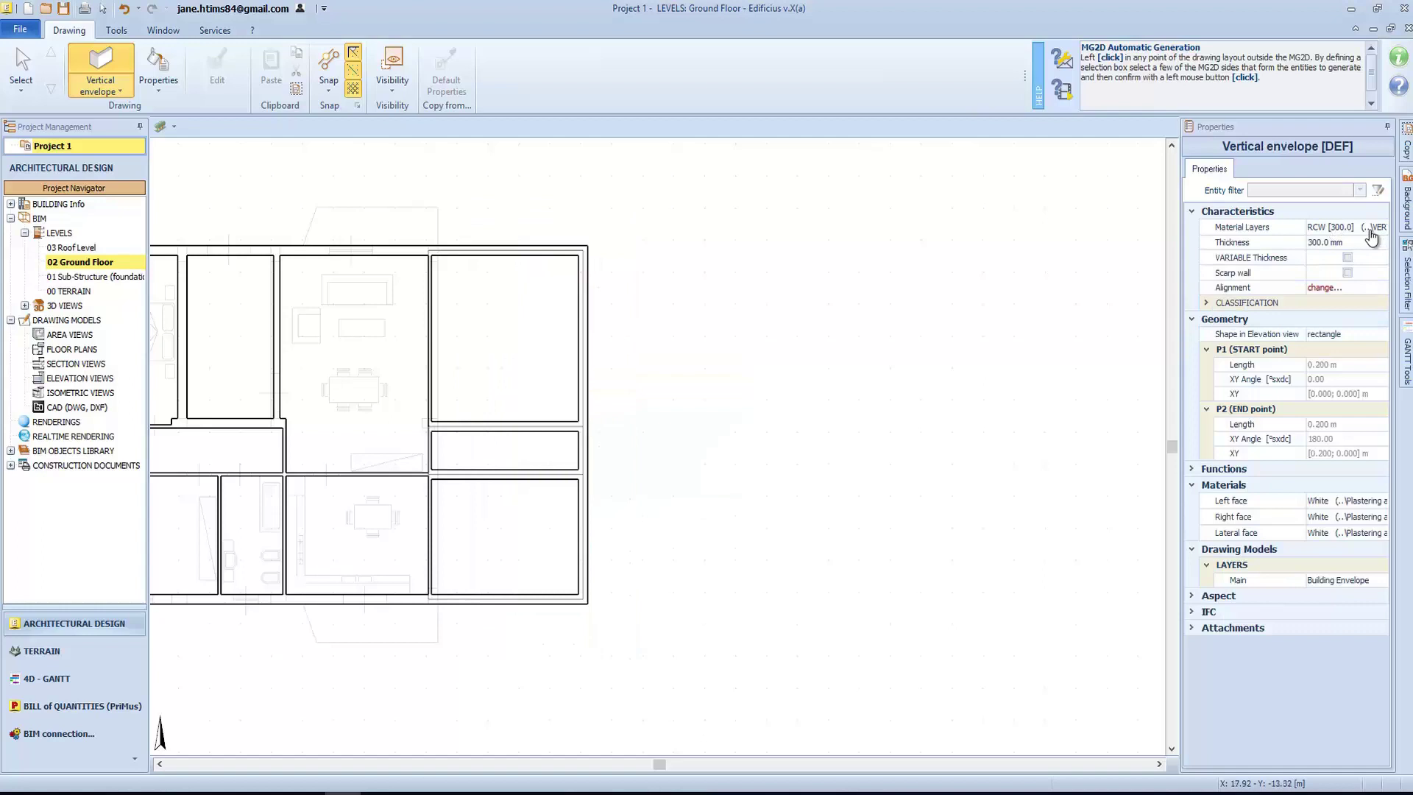
key("Escape")
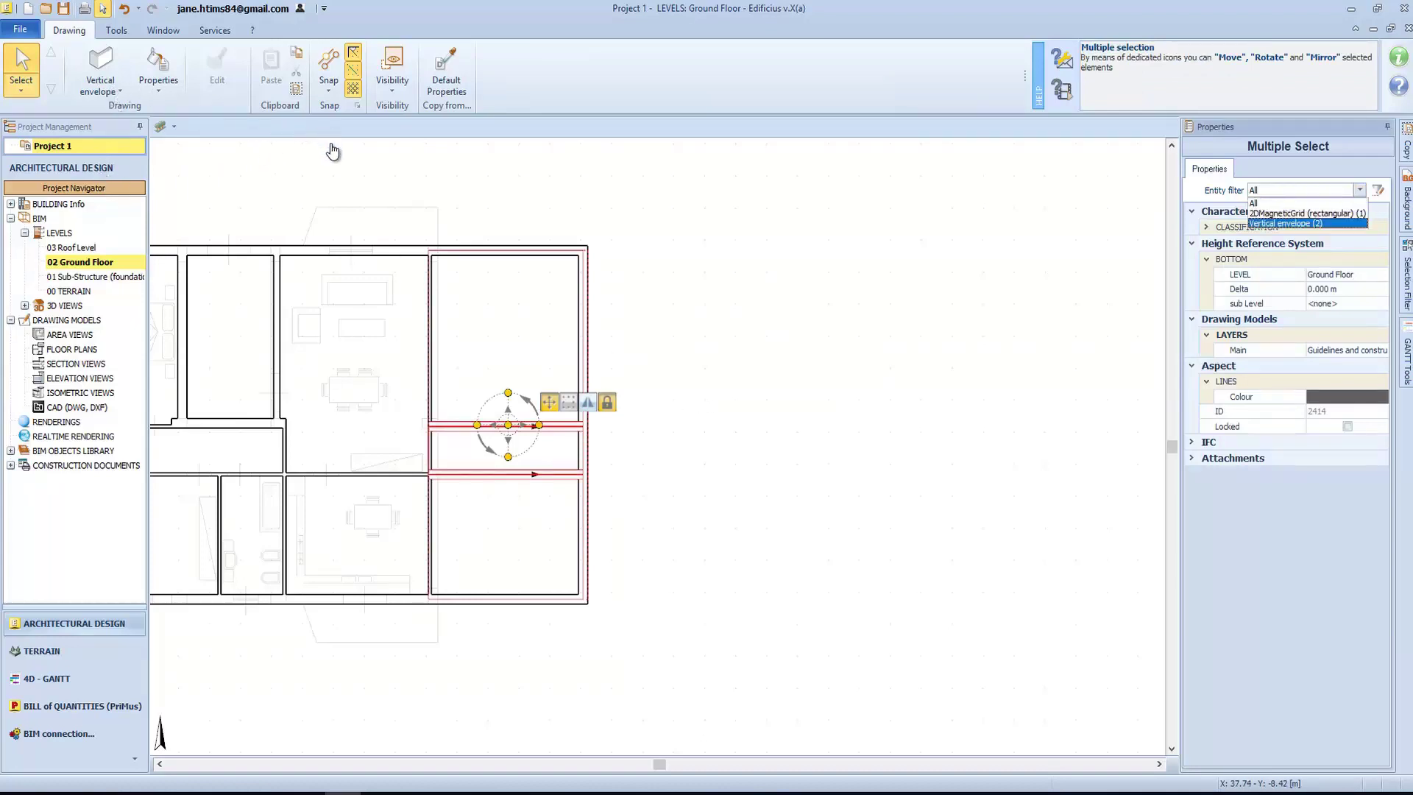
Filter the selection to vertical envelopes and give the extension's two inner cross walls the 100 mm clay brick partition layers
key("Down")
key("Return")
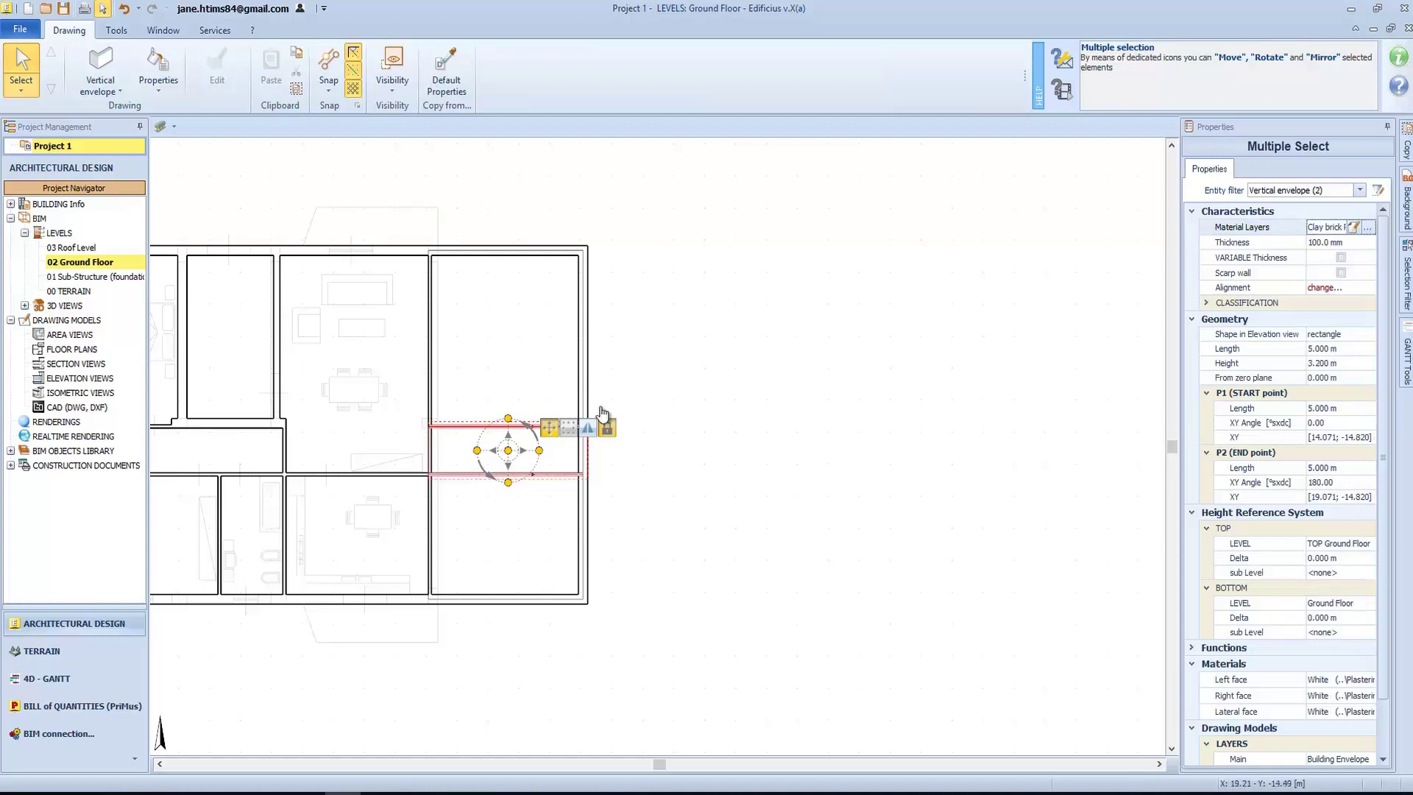
middle_click(728, 482)
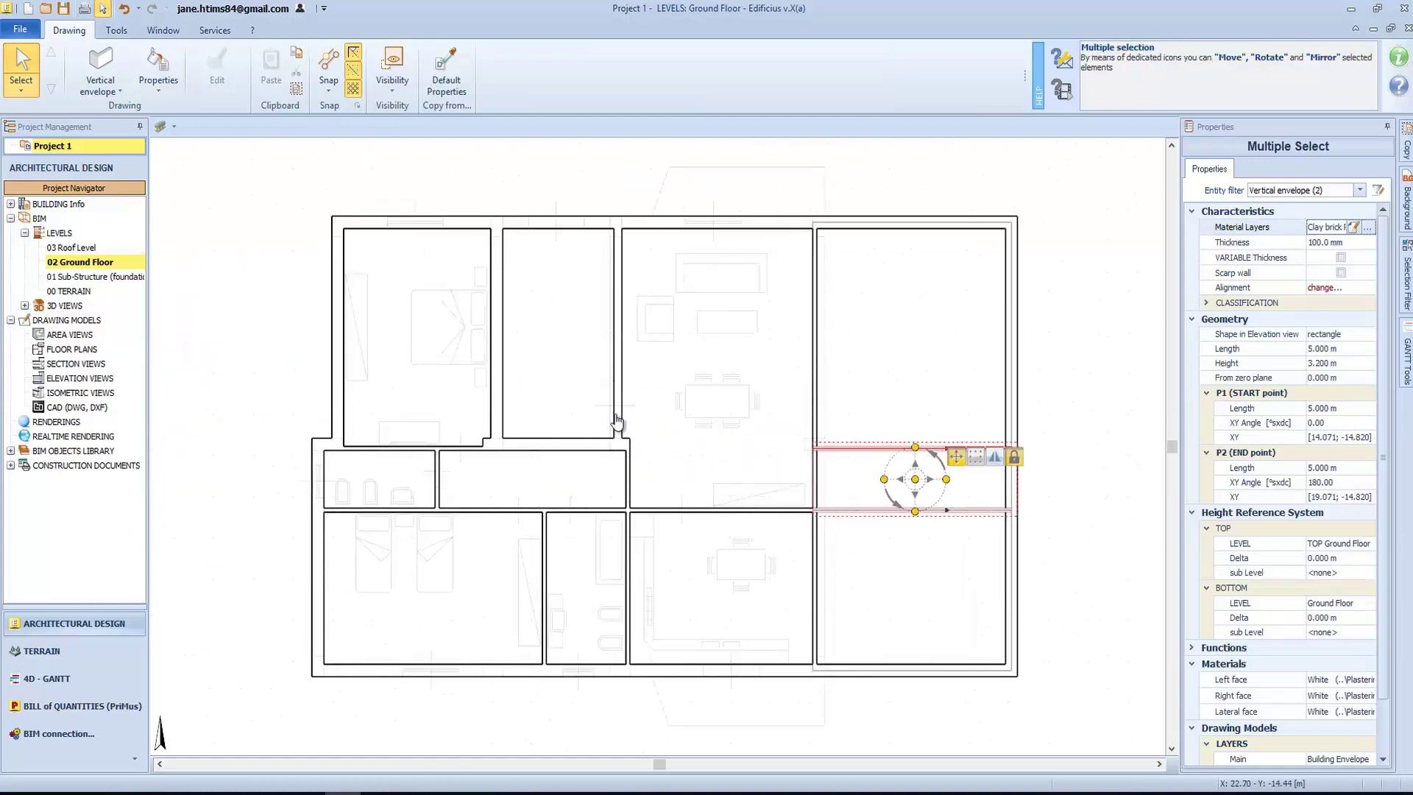
key("Escape")
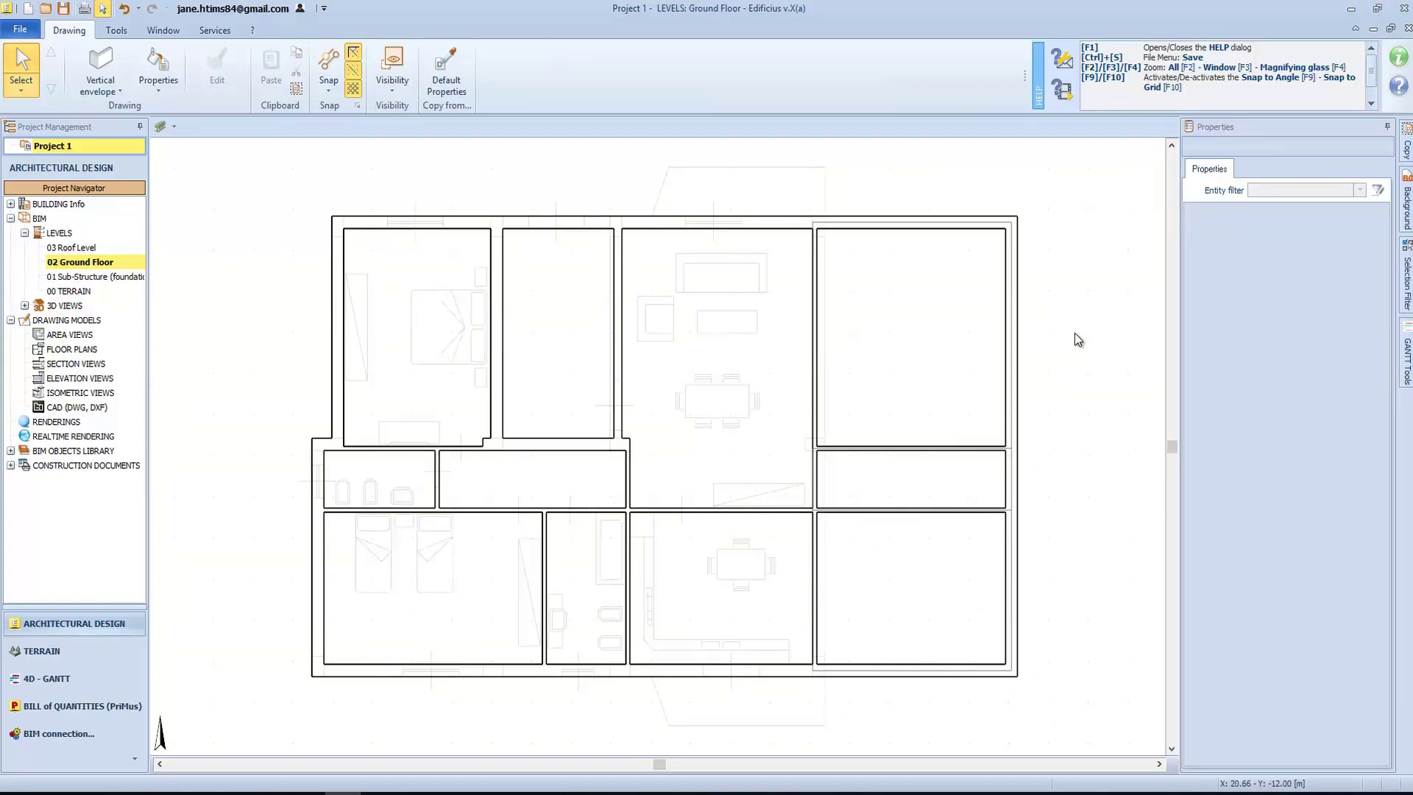
Draw a horizontal variable-thickness vertical envelope about 6.02 m long in the empty area beside the extension and select it
middle_click_drag(1074, 337, 577, 341)
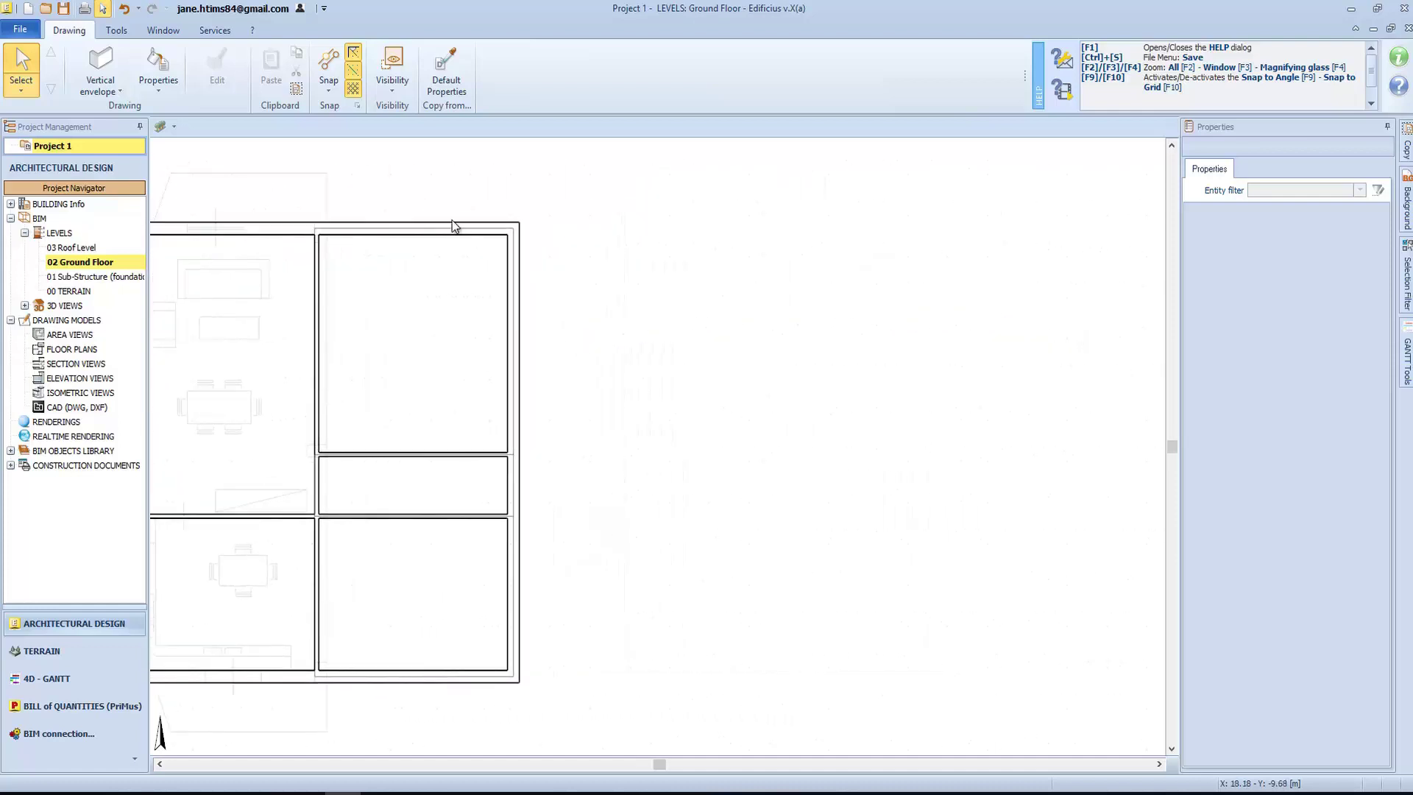
left_click(100, 86)
left_click(83, 149)
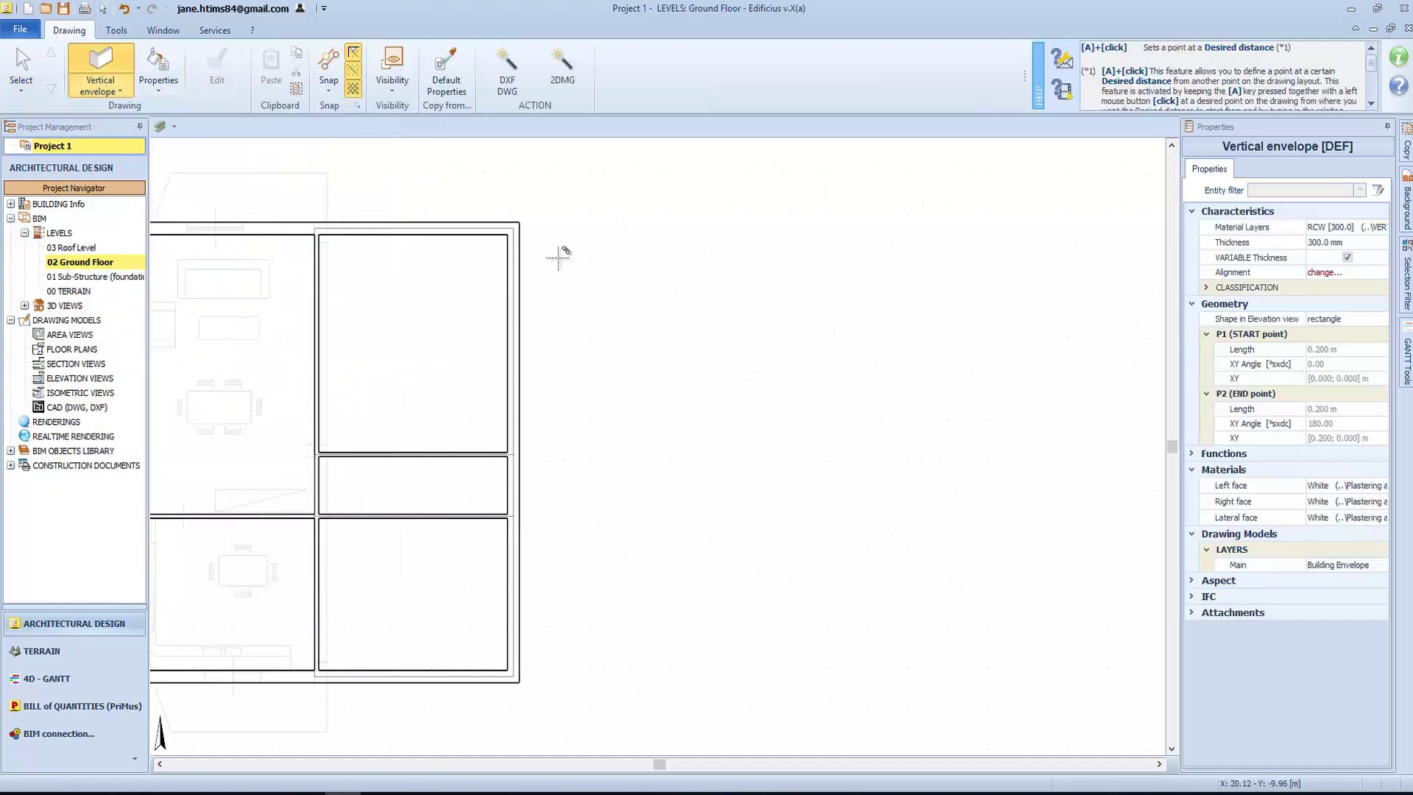
left_click(610, 316)
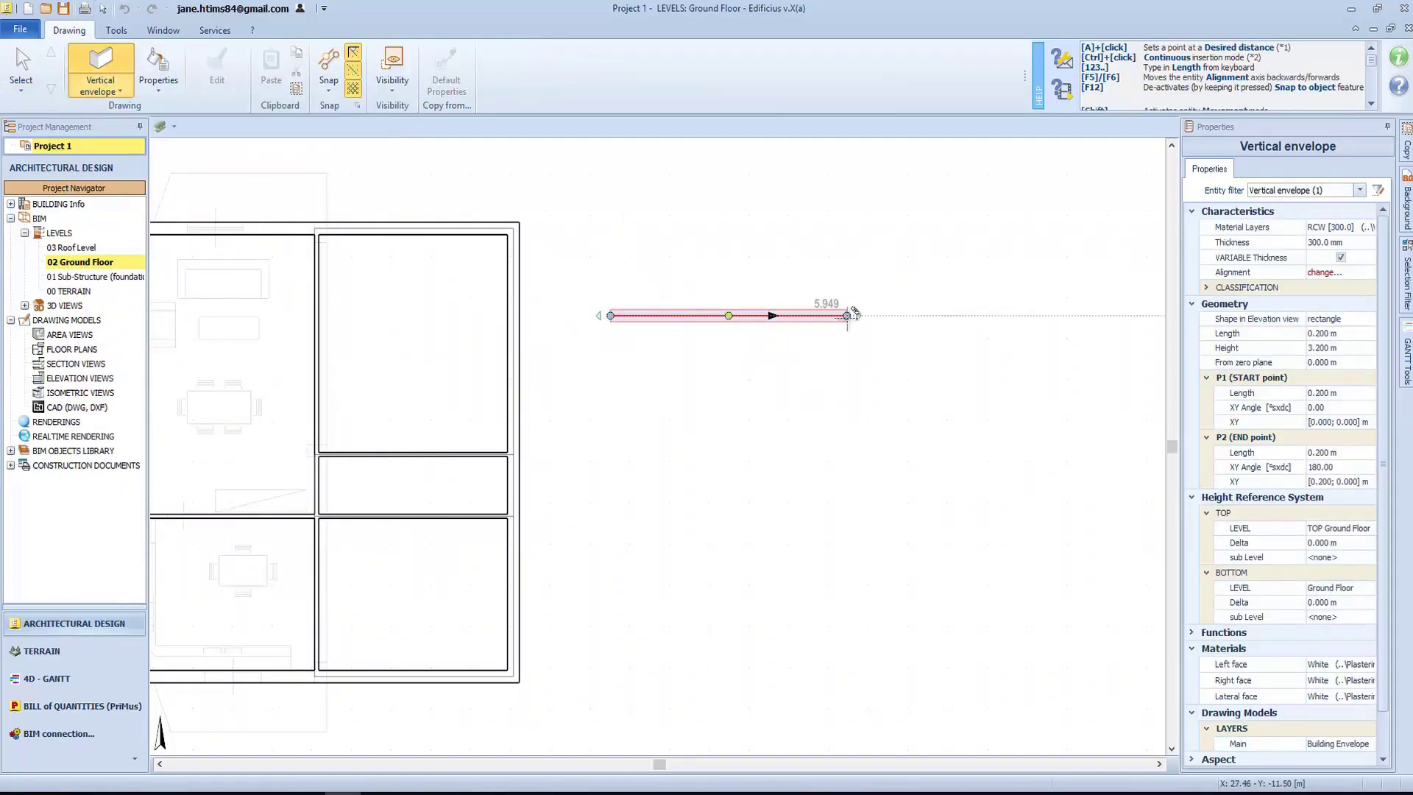
left_click(852, 316)
key("Escape")
left_click(681, 315)
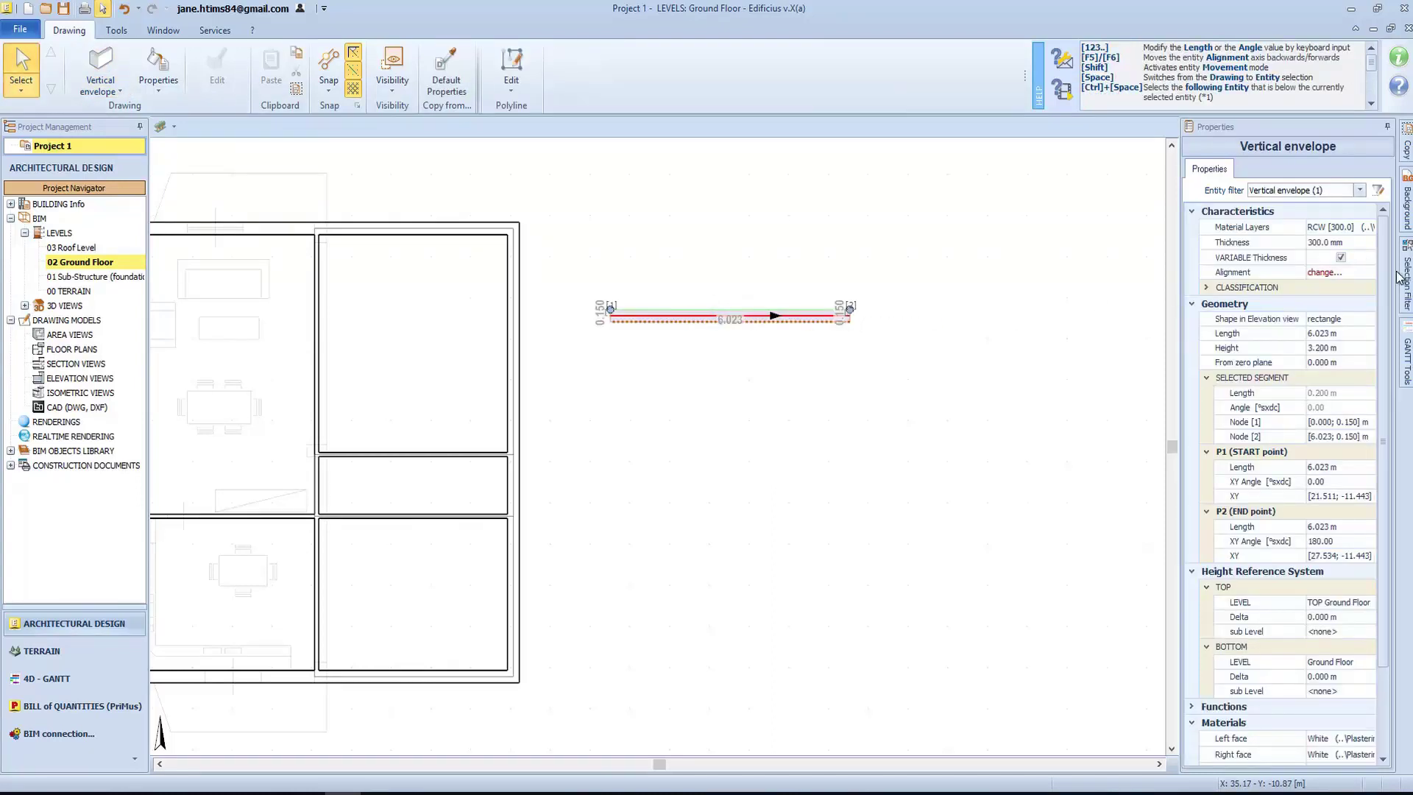
Switch the freestanding wall's VARIABLE Thickness option off and on to compare the two wall types
left_click(1341, 258)
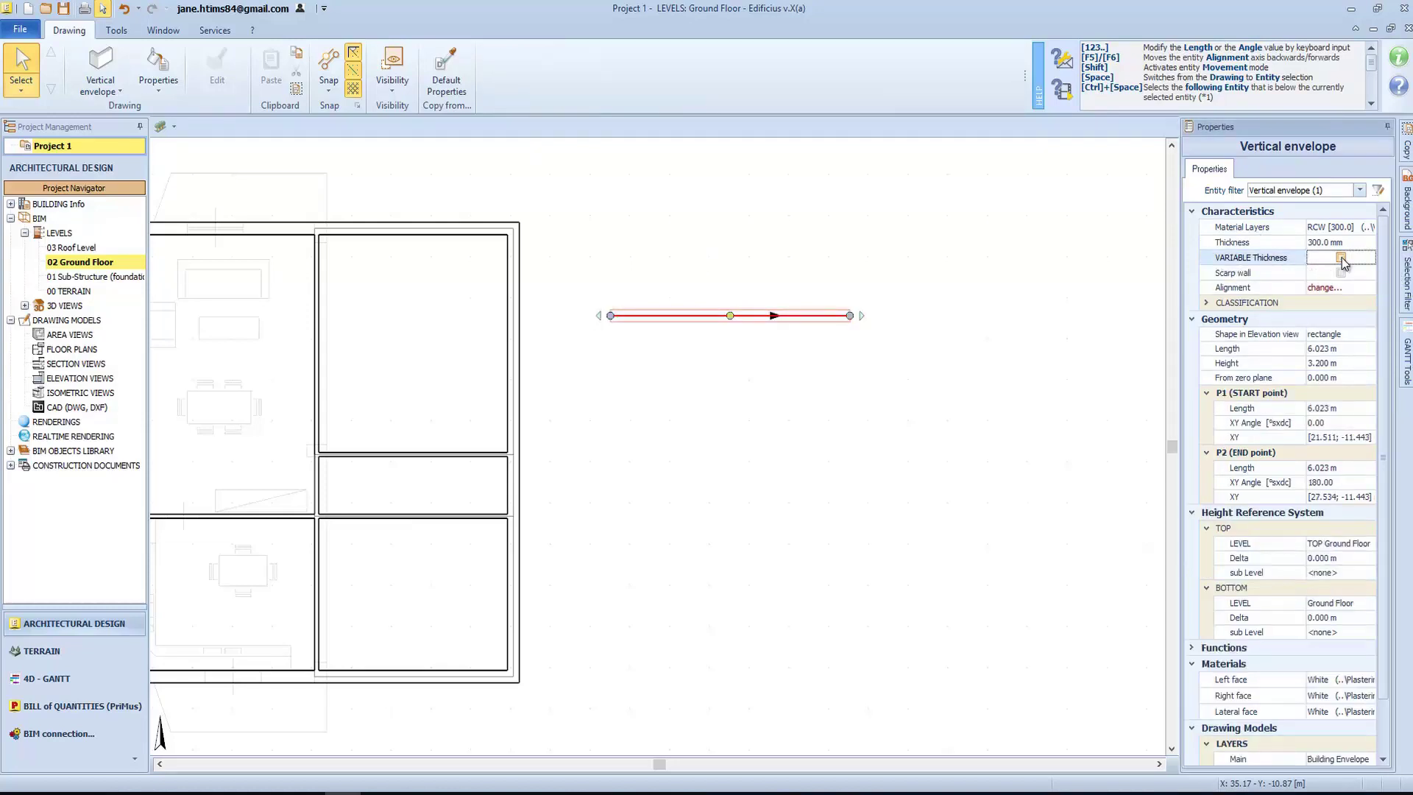
left_click(1341, 258)
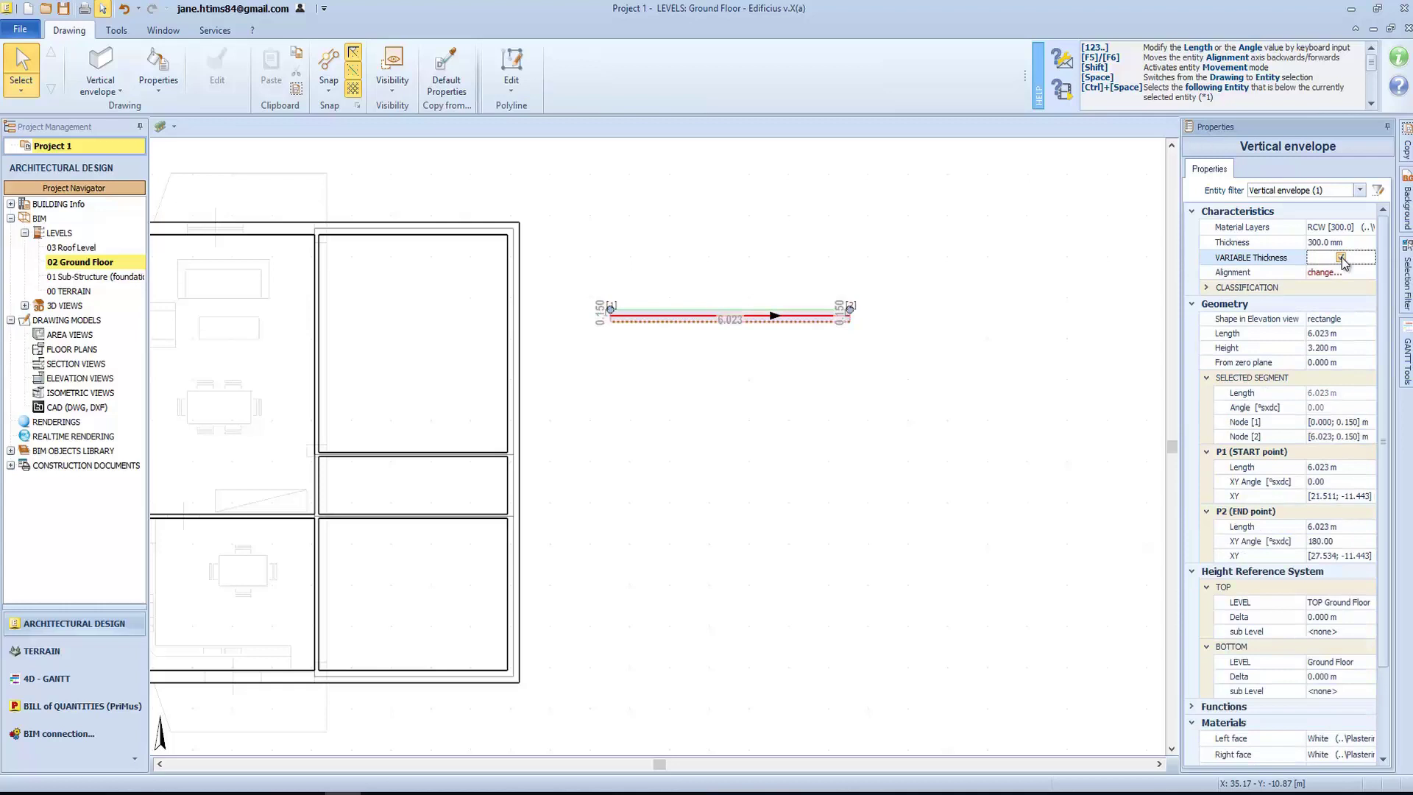
left_click(1341, 258)
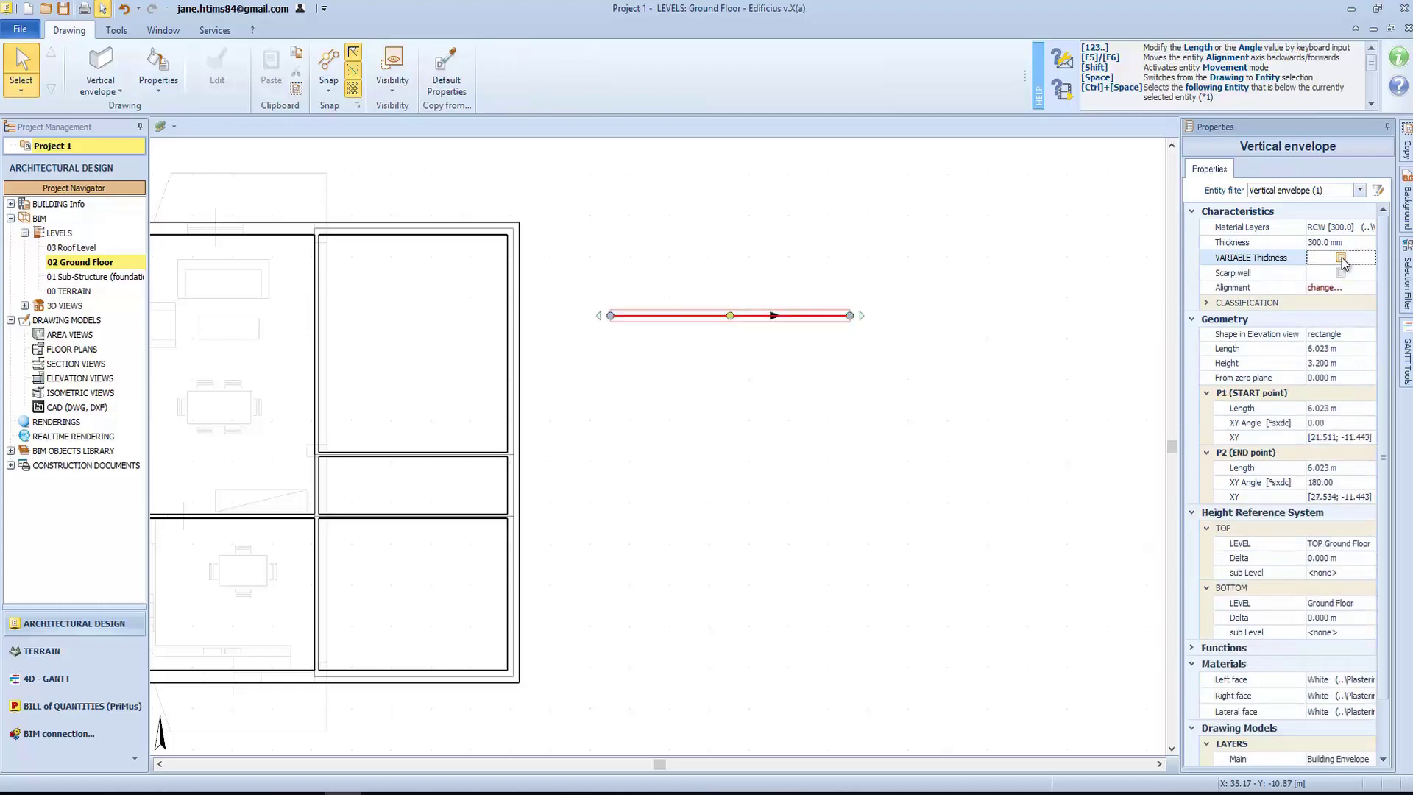
left_click(1341, 258)
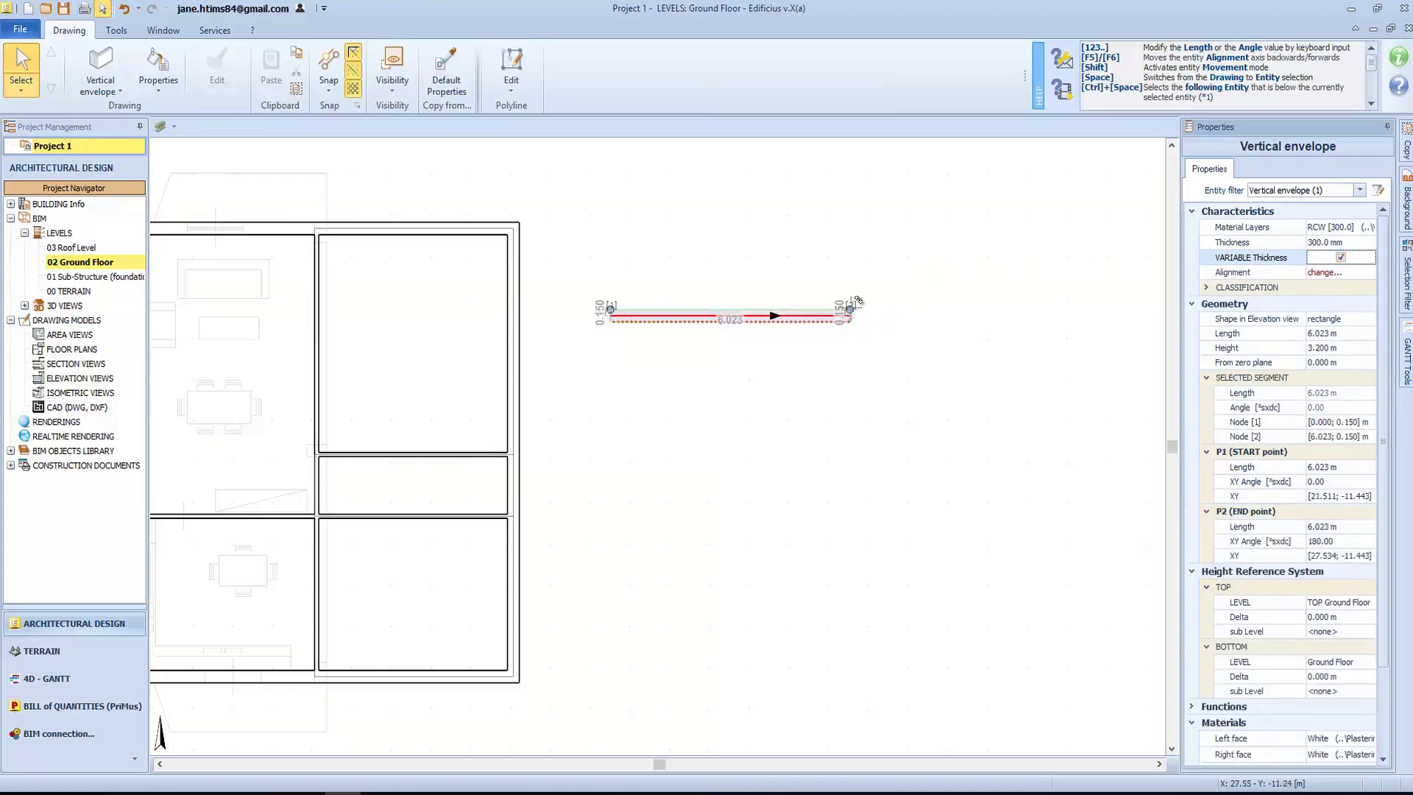
Raise the right end node of the freestanding wall's upper edge to about 1.75 m and insert a node midway along that edge
left_click(856, 304)
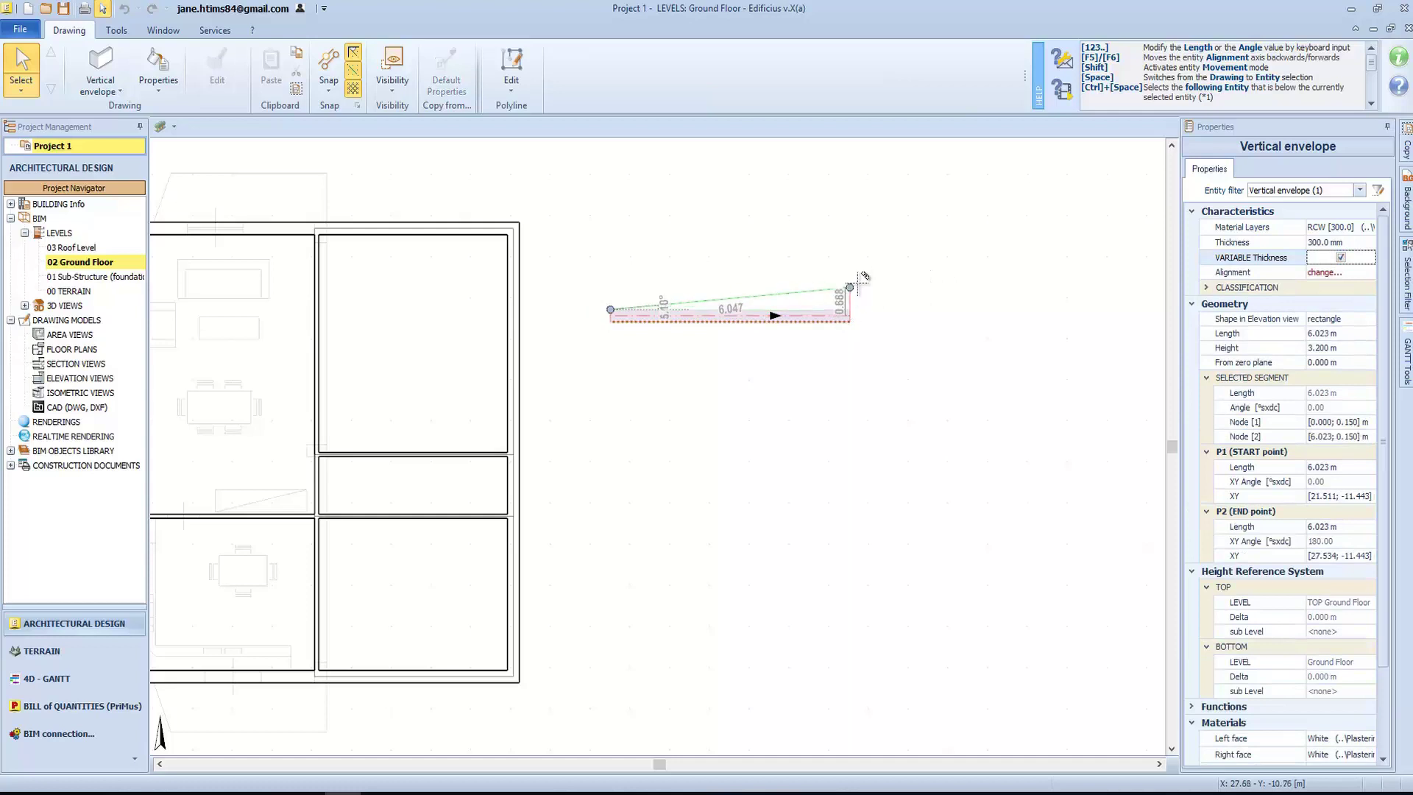
left_click(858, 244)
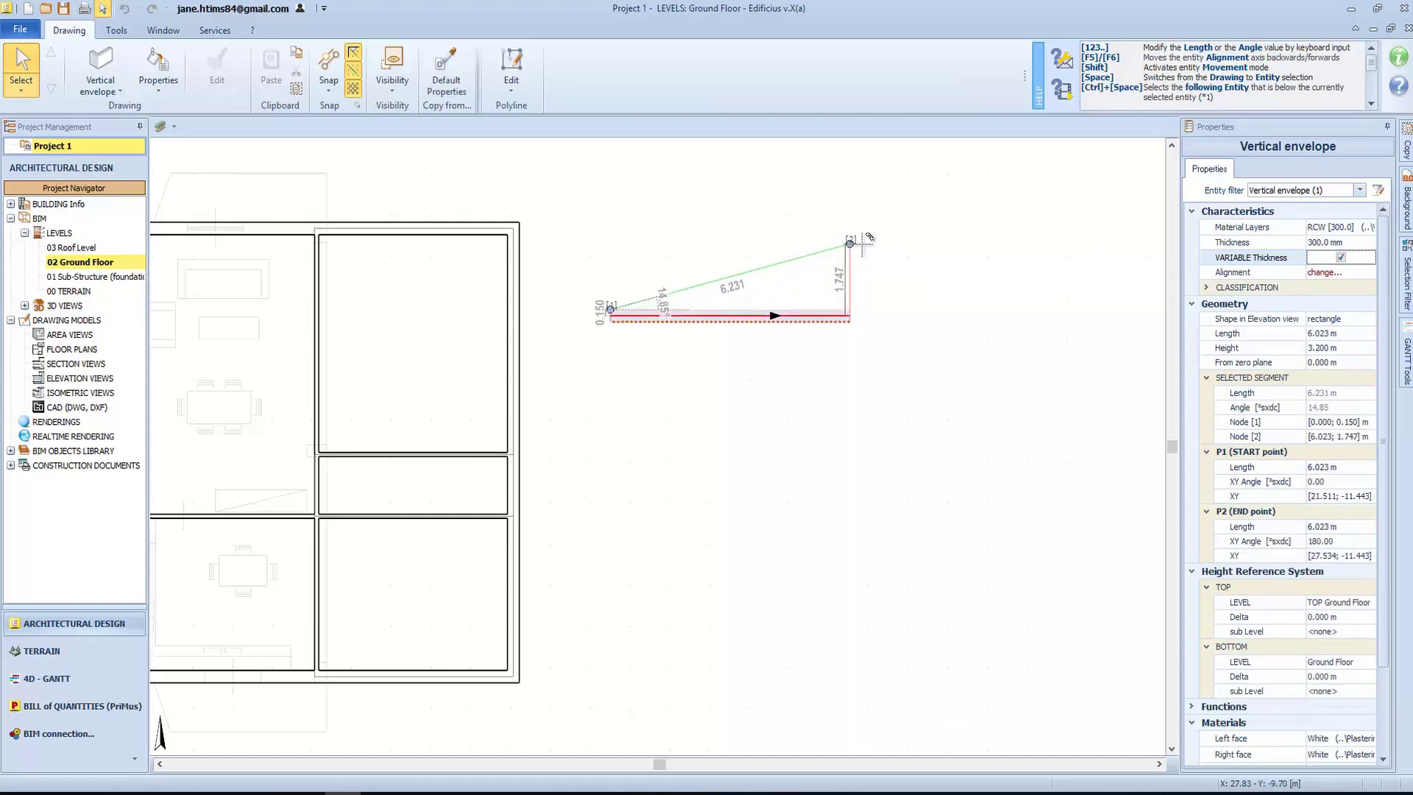
right_click(752, 278)
left_click(790, 440)
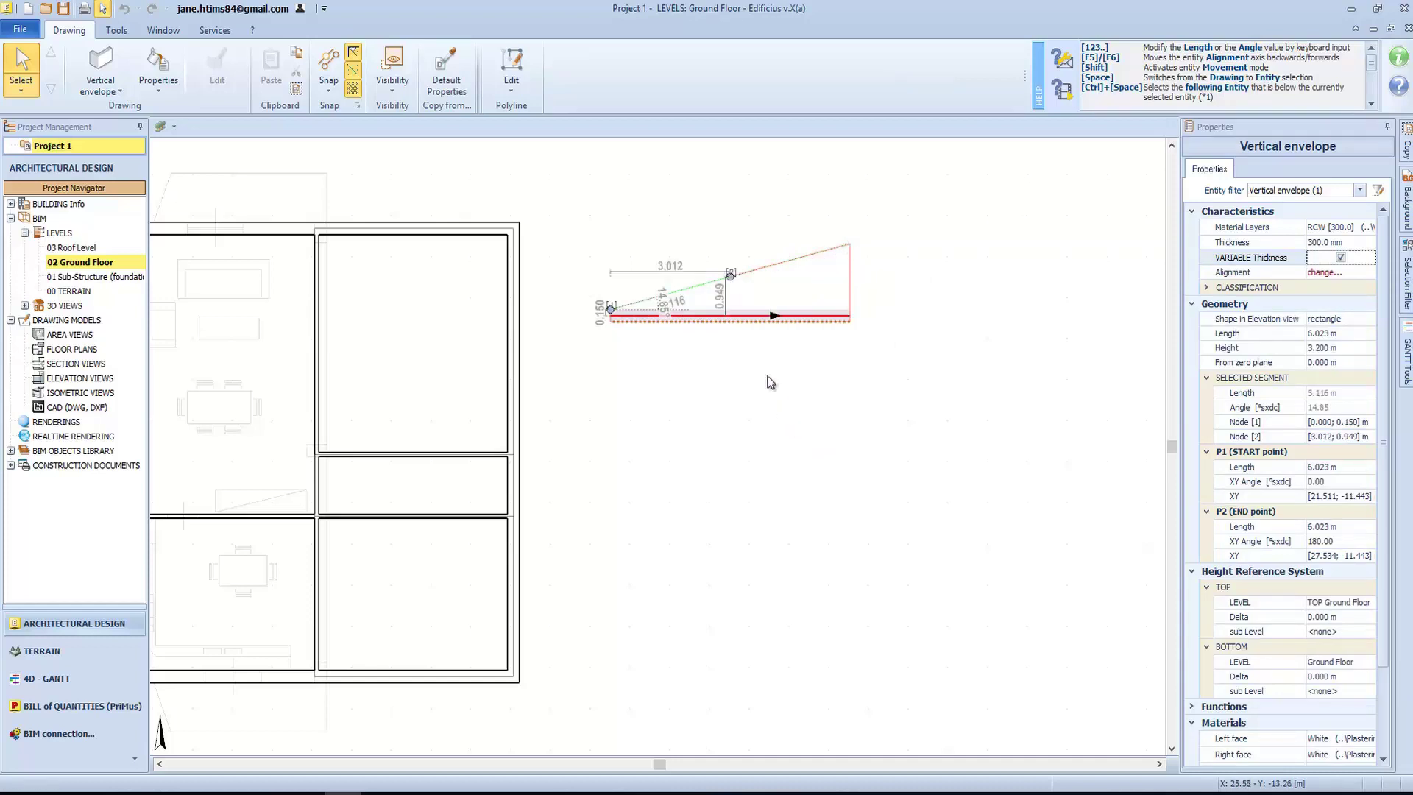
Convert the right-hand segment of the freestanding wall's sloping edge to an arc bulging outward with a radius of about 2.4 m
left_click(780, 264)
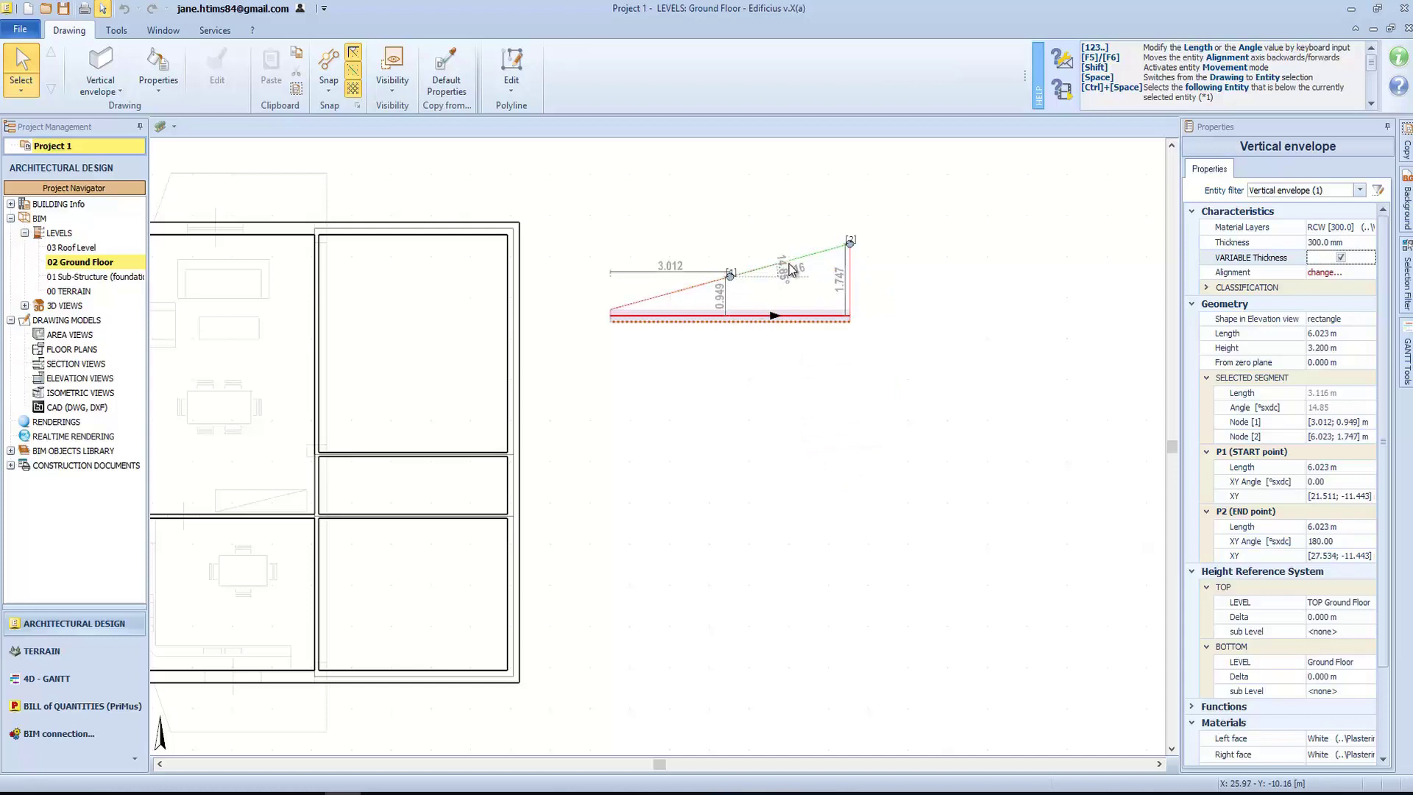
right_click(797, 265)
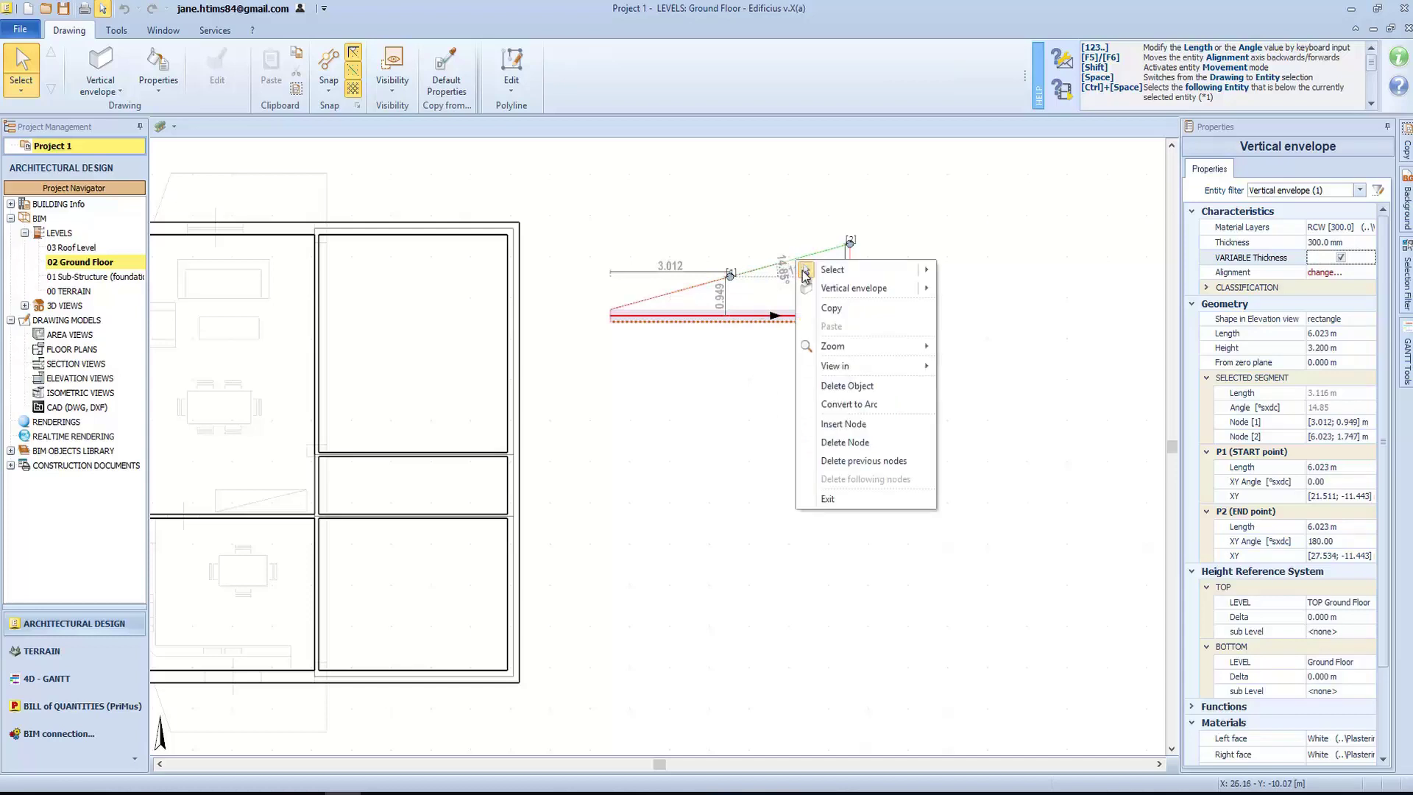
left_click(858, 404)
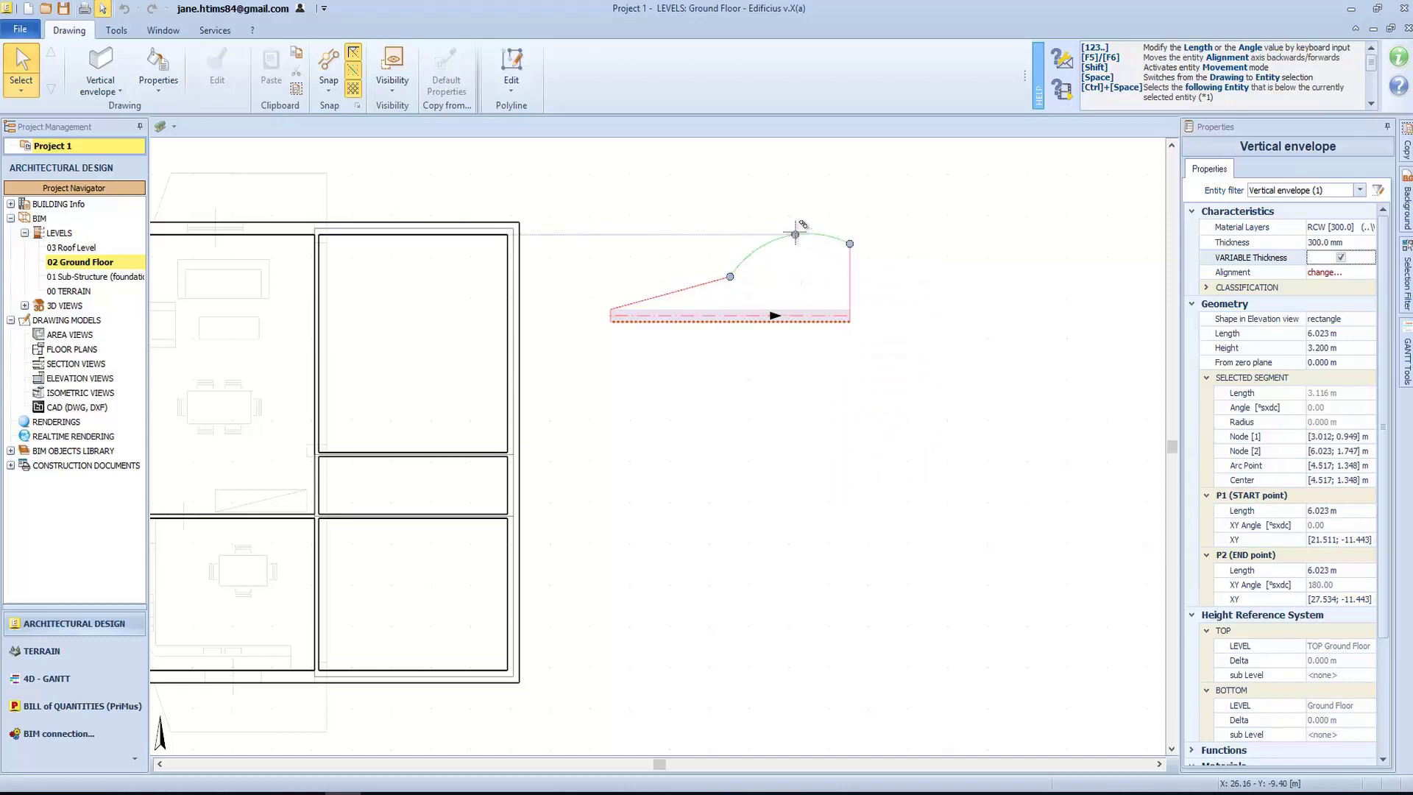
left_click(799, 234)
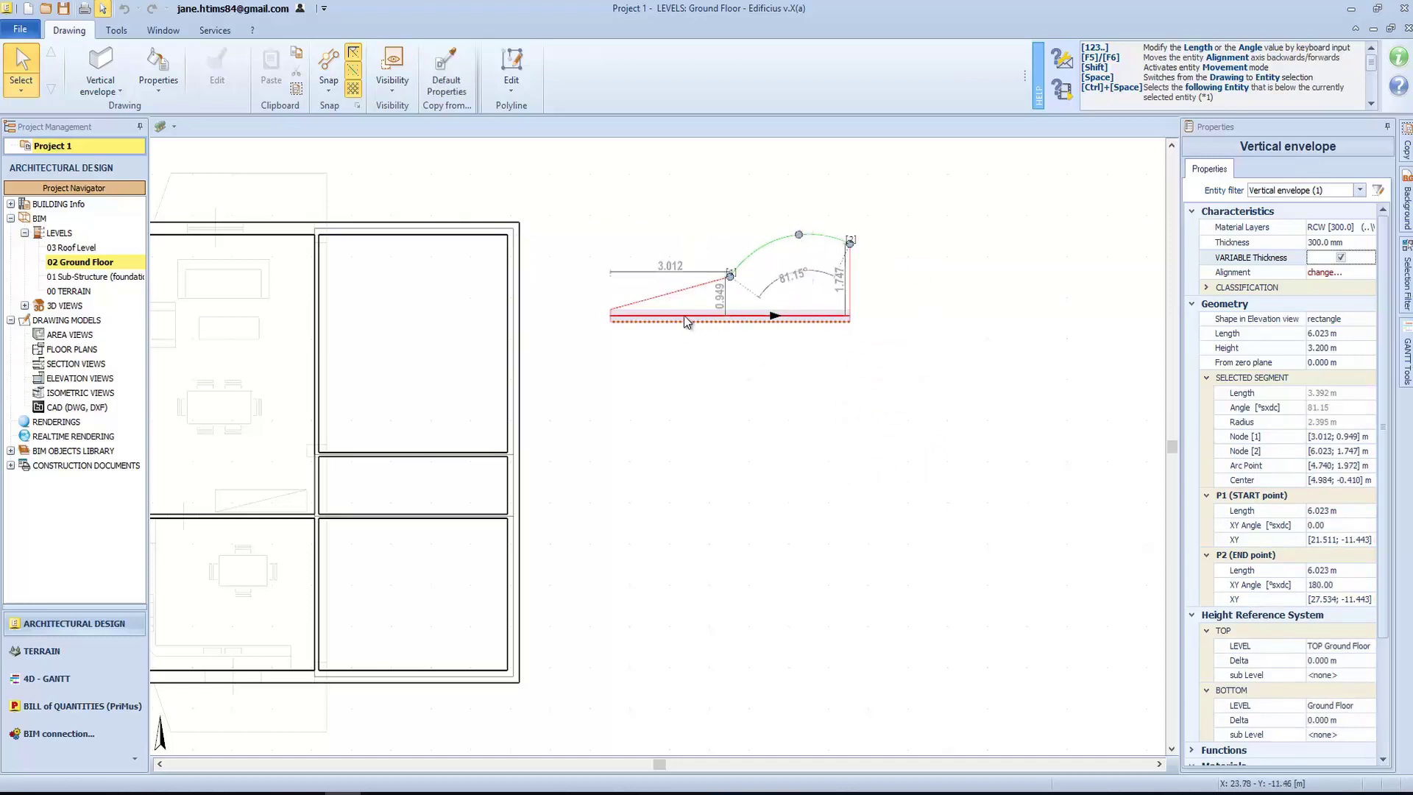
Open the default 3D view, clear the selection and examine the freestanding variable-thickness wall beside the building
double_click(67, 306)
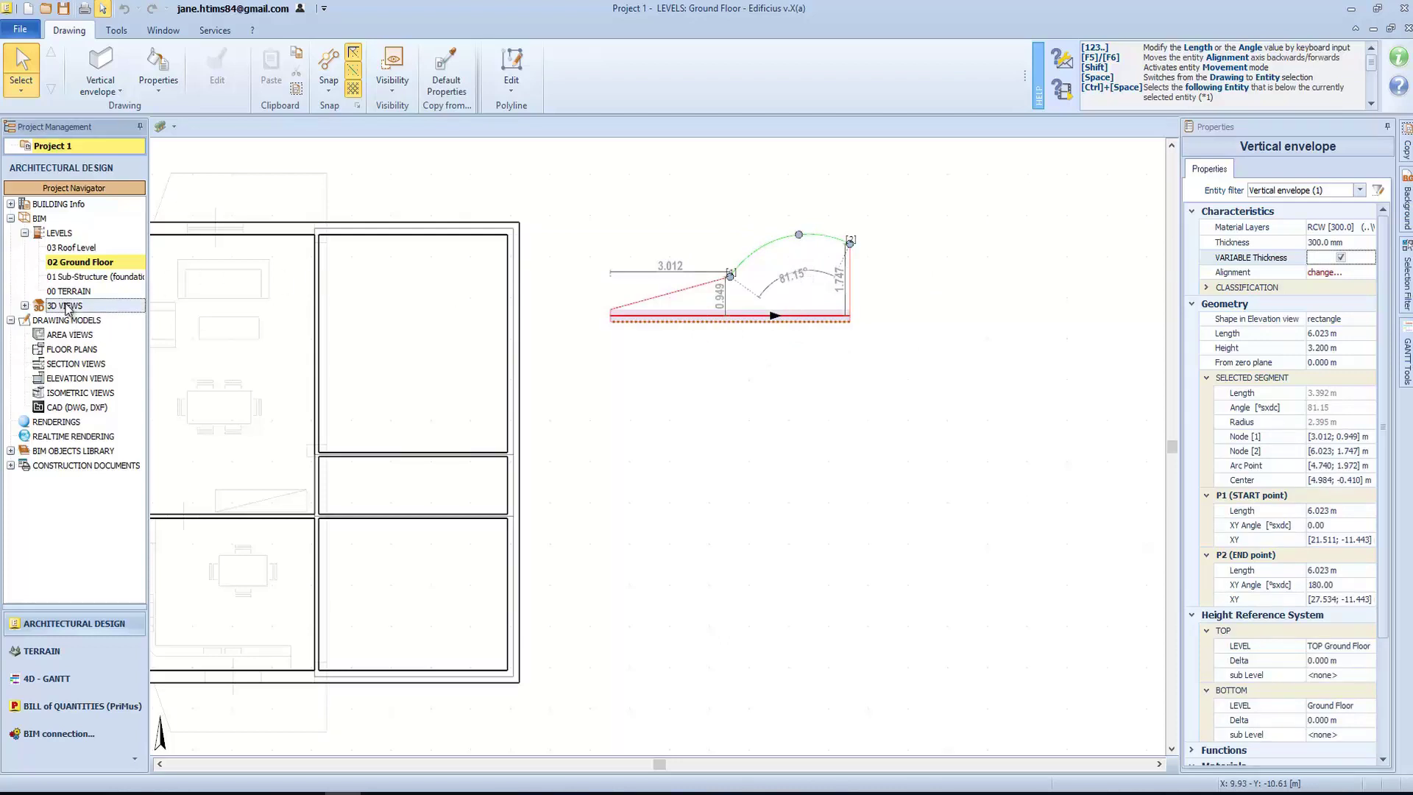
double_click(74, 321)
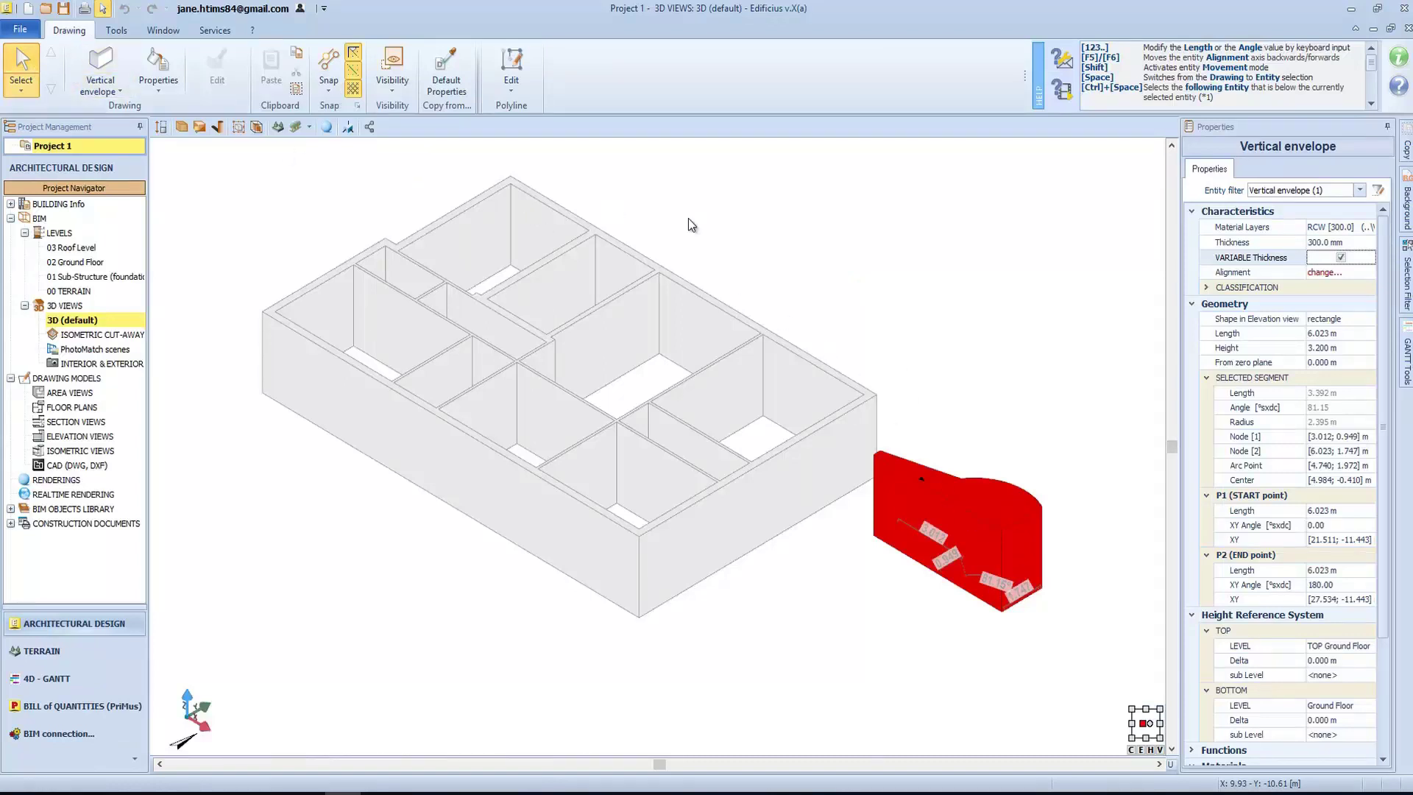
left_click(964, 404)
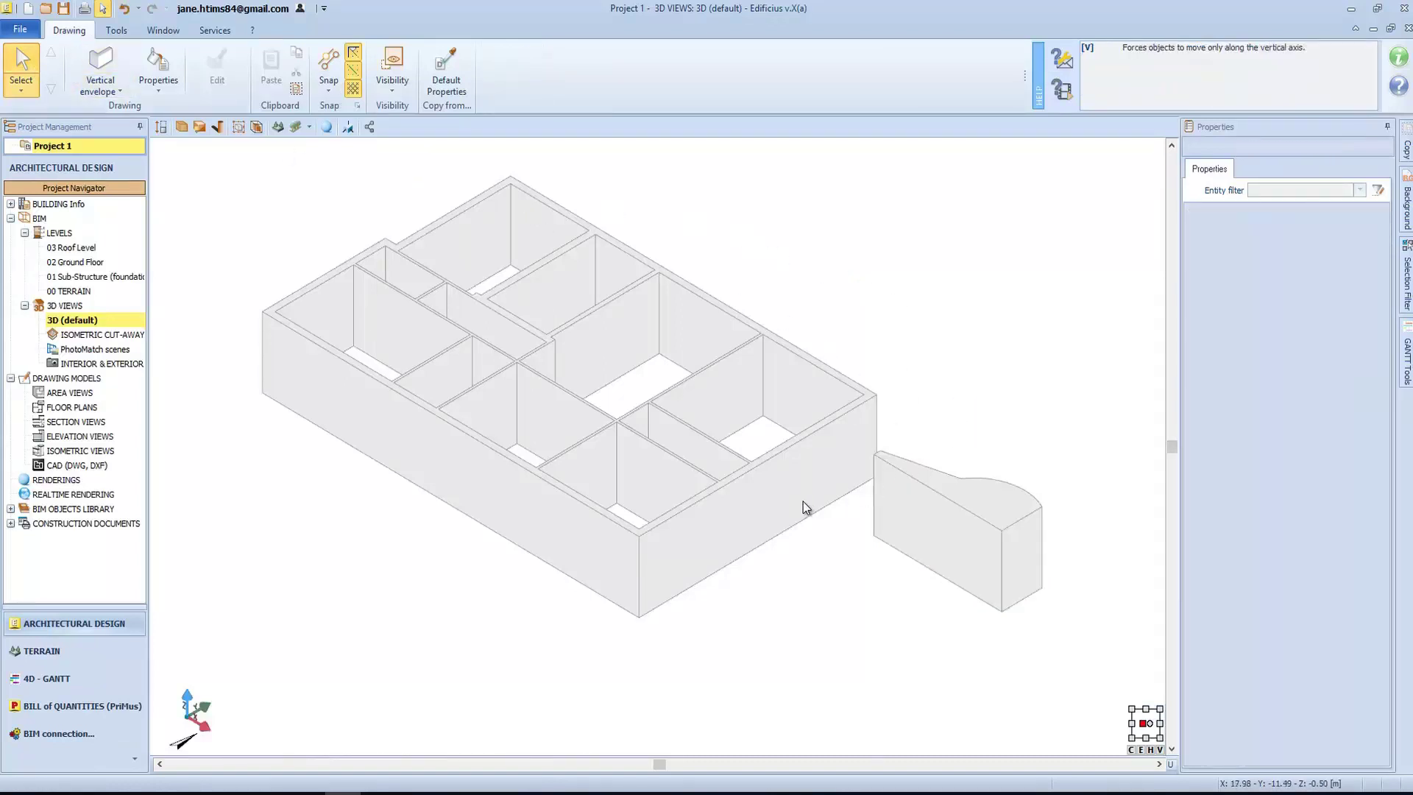
mouse_move(807, 503)
middle_mouse_down()
mouse_move(817, 473)
mouse_move(776, 488)
mouse_move(817, 505)
mouse_move(827, 488)
mouse_move(815, 510)
middle_mouse_up()
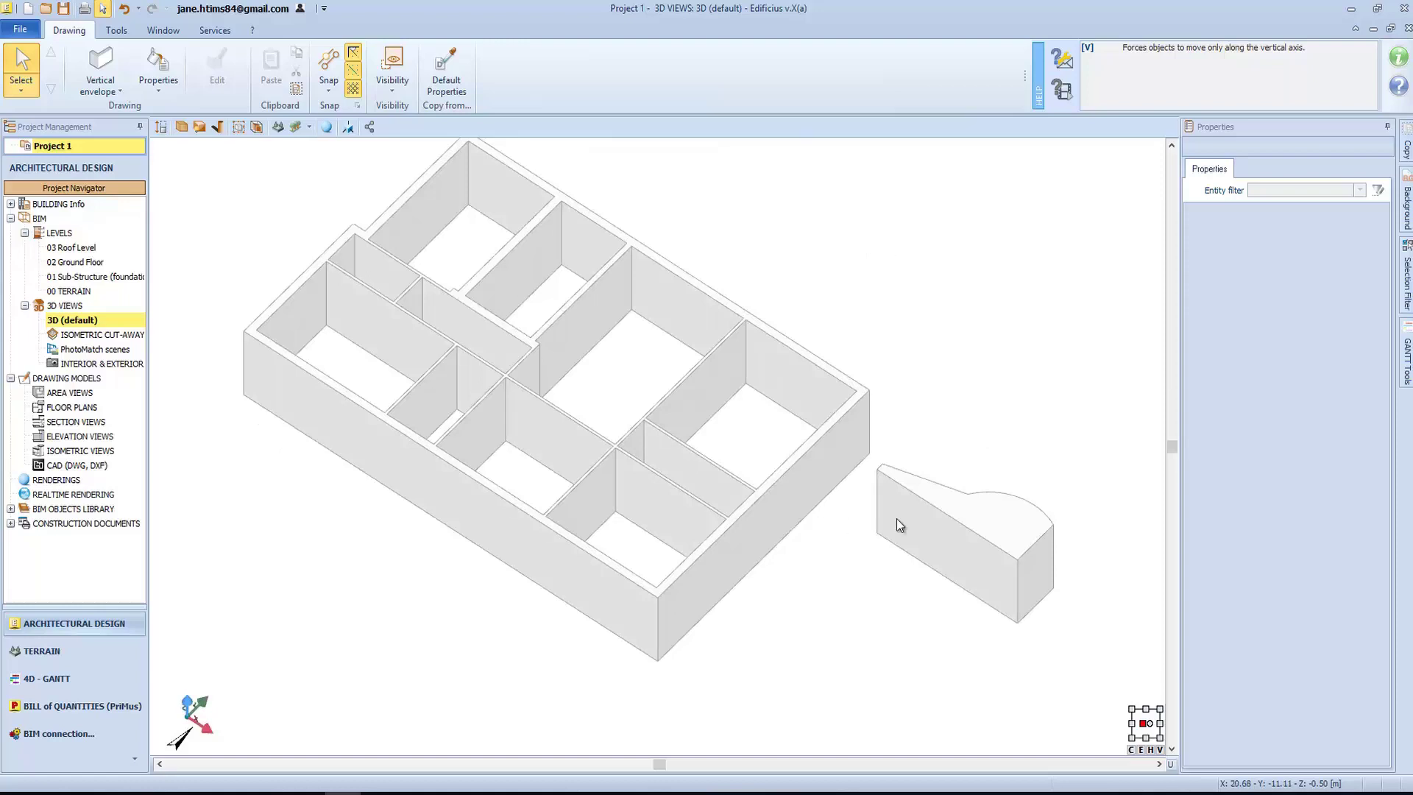
Turn off VARIABLE Thickness for the freestanding wall and make it a Scarp wall
left_click(945, 563)
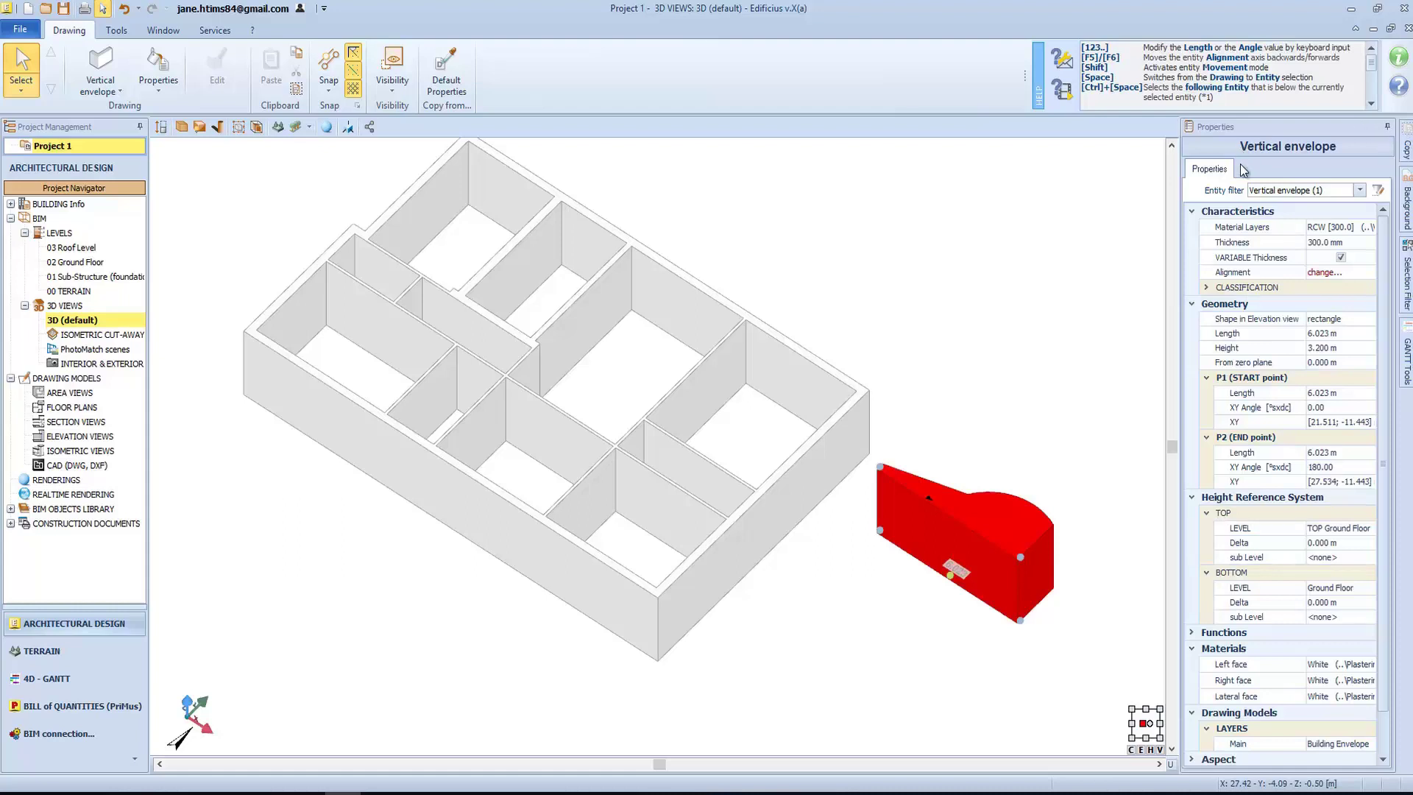
left_click(1340, 258)
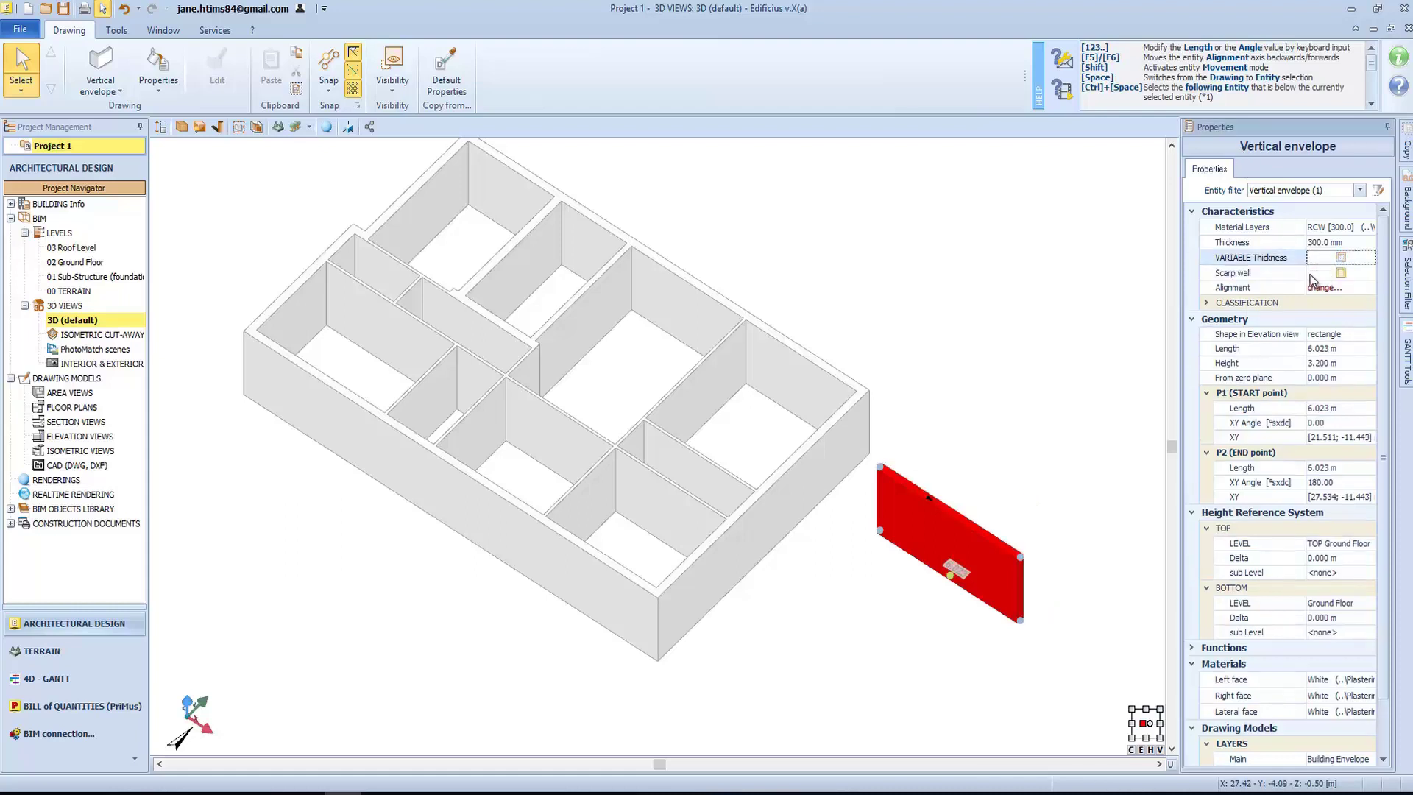
left_click(1340, 274)
left_click(1340, 273)
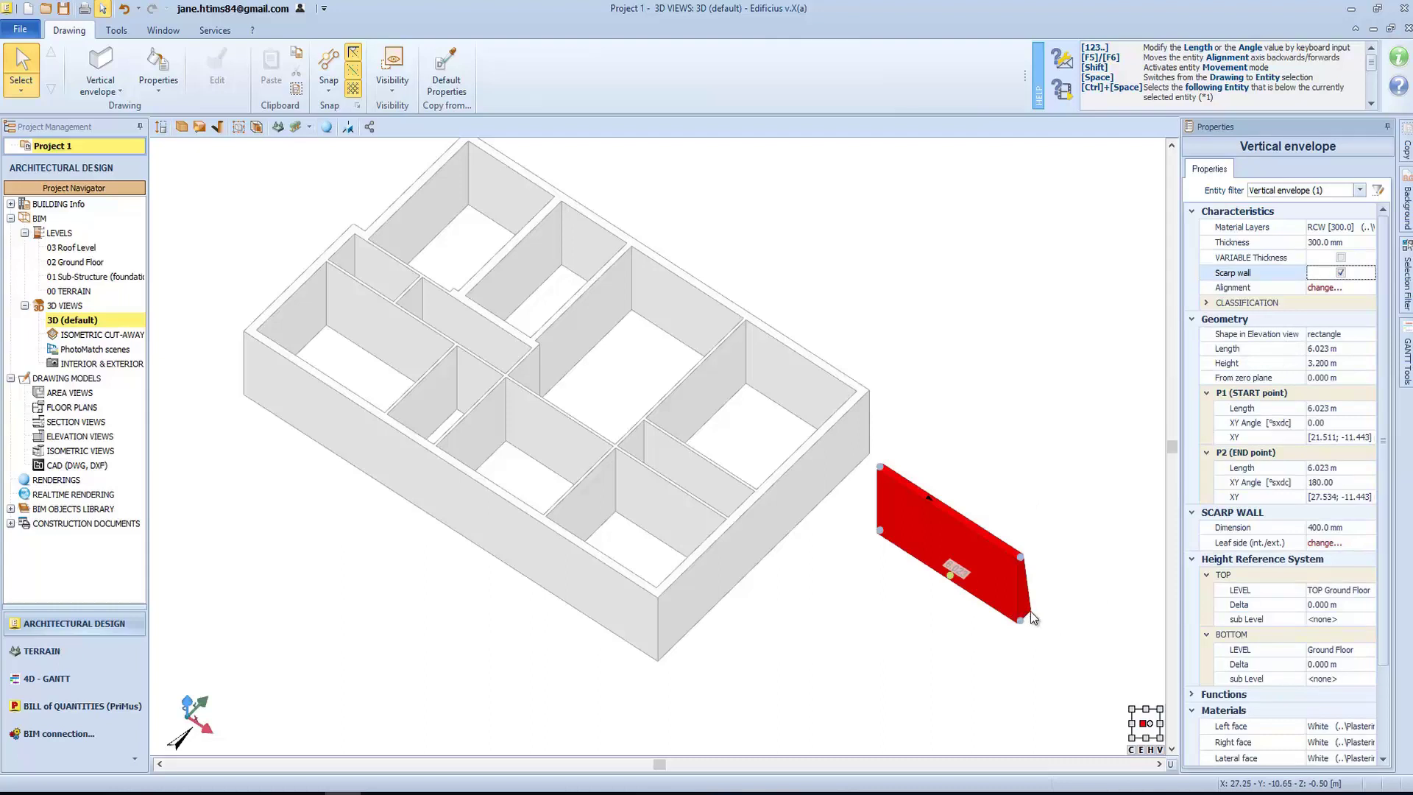
Look at the alignment choices for the freestanding scarp wall, leaving the alignment as it is
left_click(1327, 289)
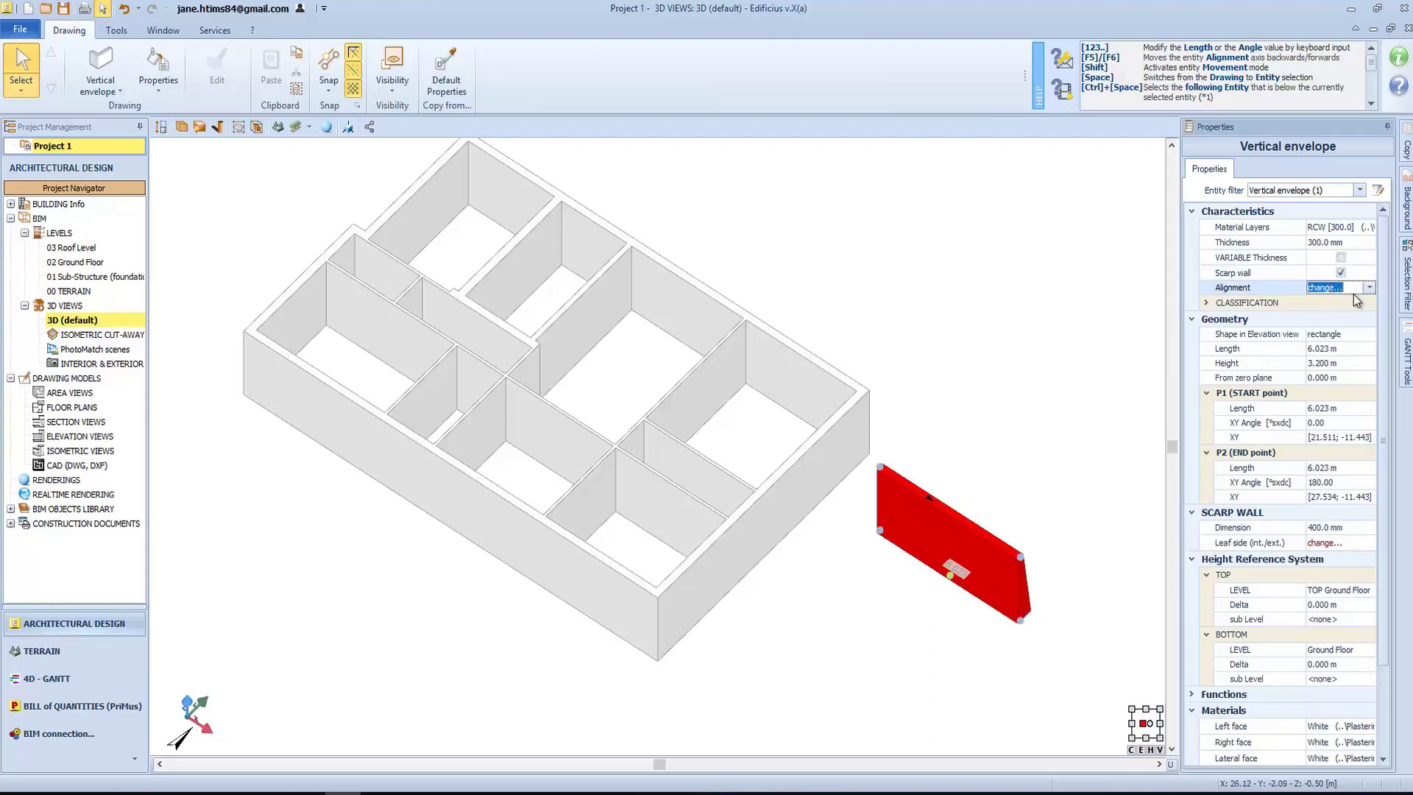
left_click(1367, 287)
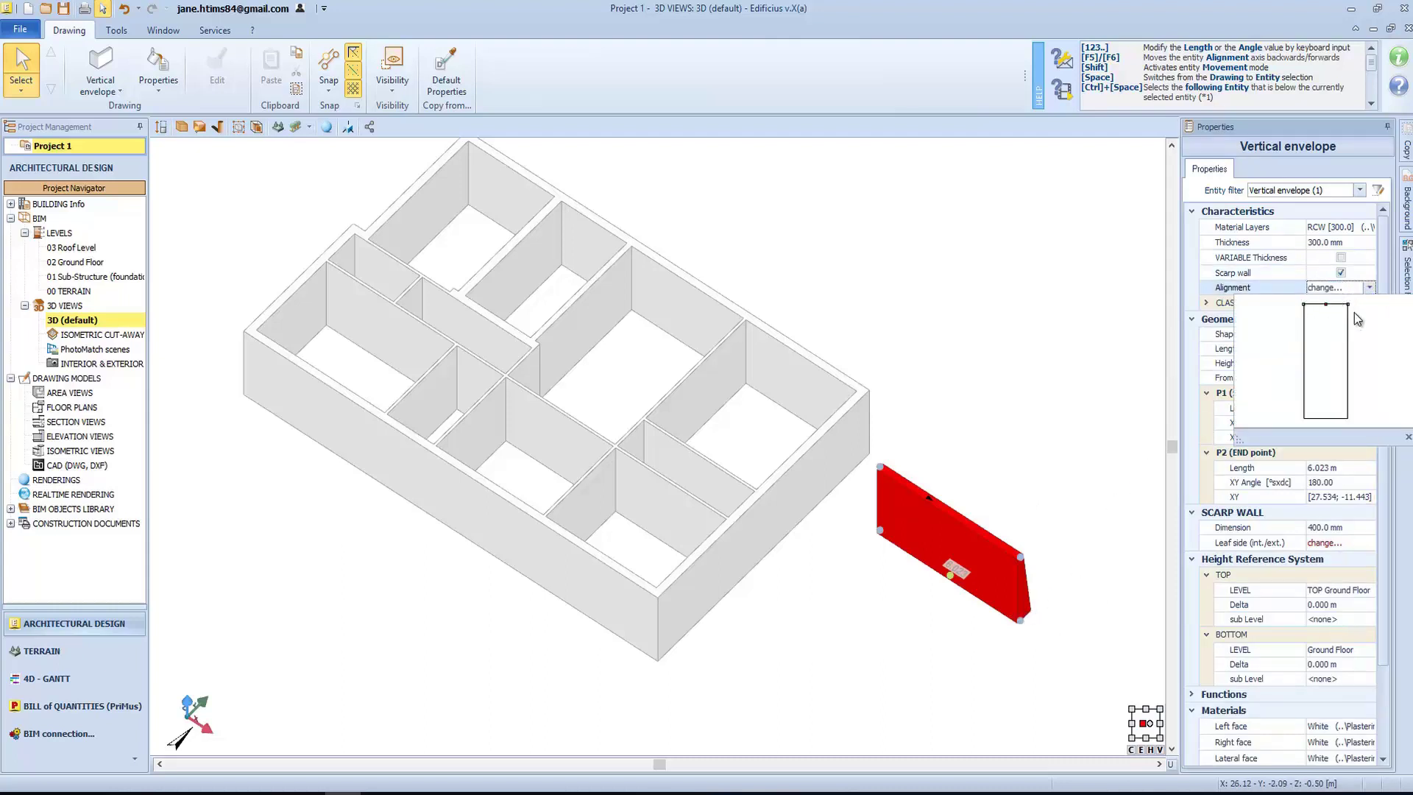
left_click(1369, 289)
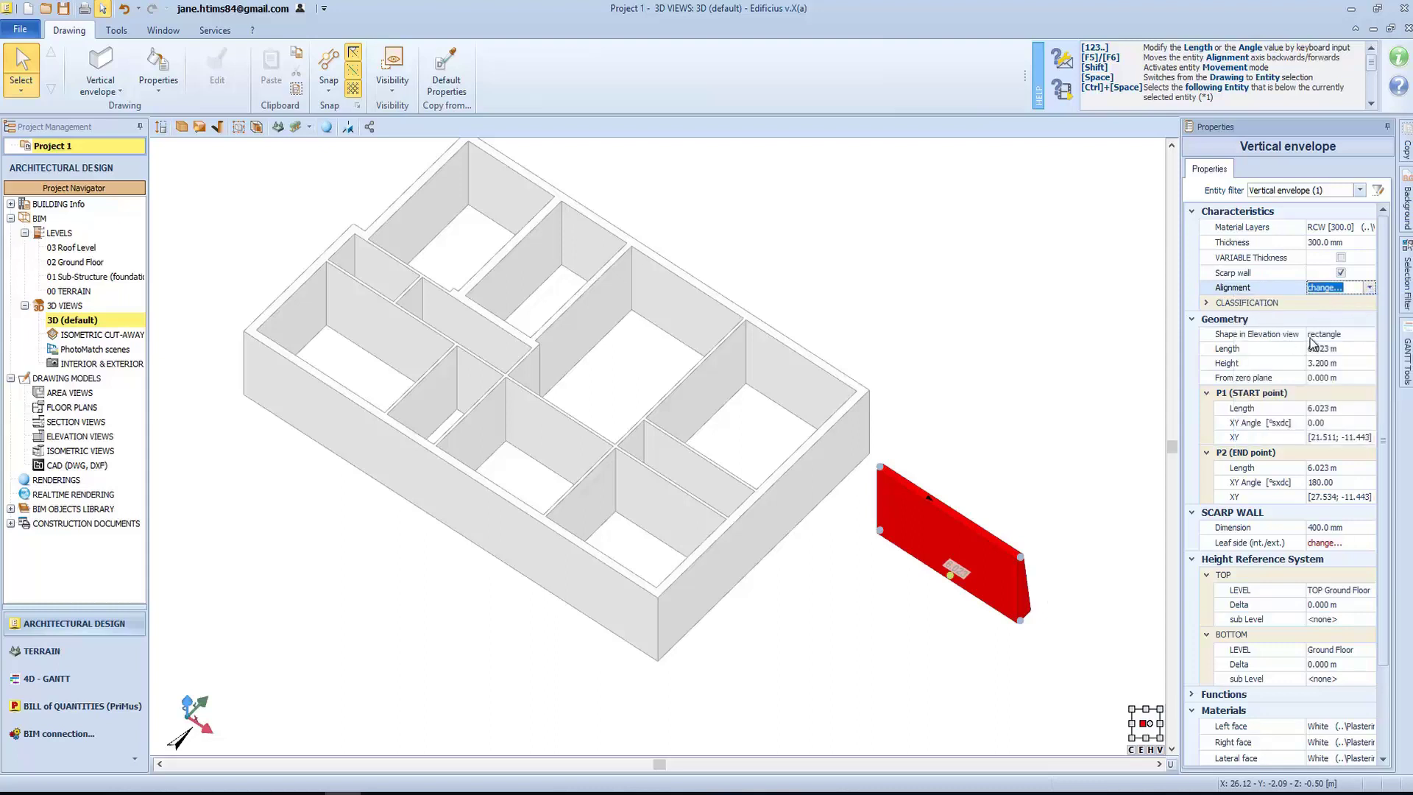
Make the freestanding wall a trapezium in elevation without scarp, and raise its P2 end to a height of about 7.65 m
left_click(1363, 337)
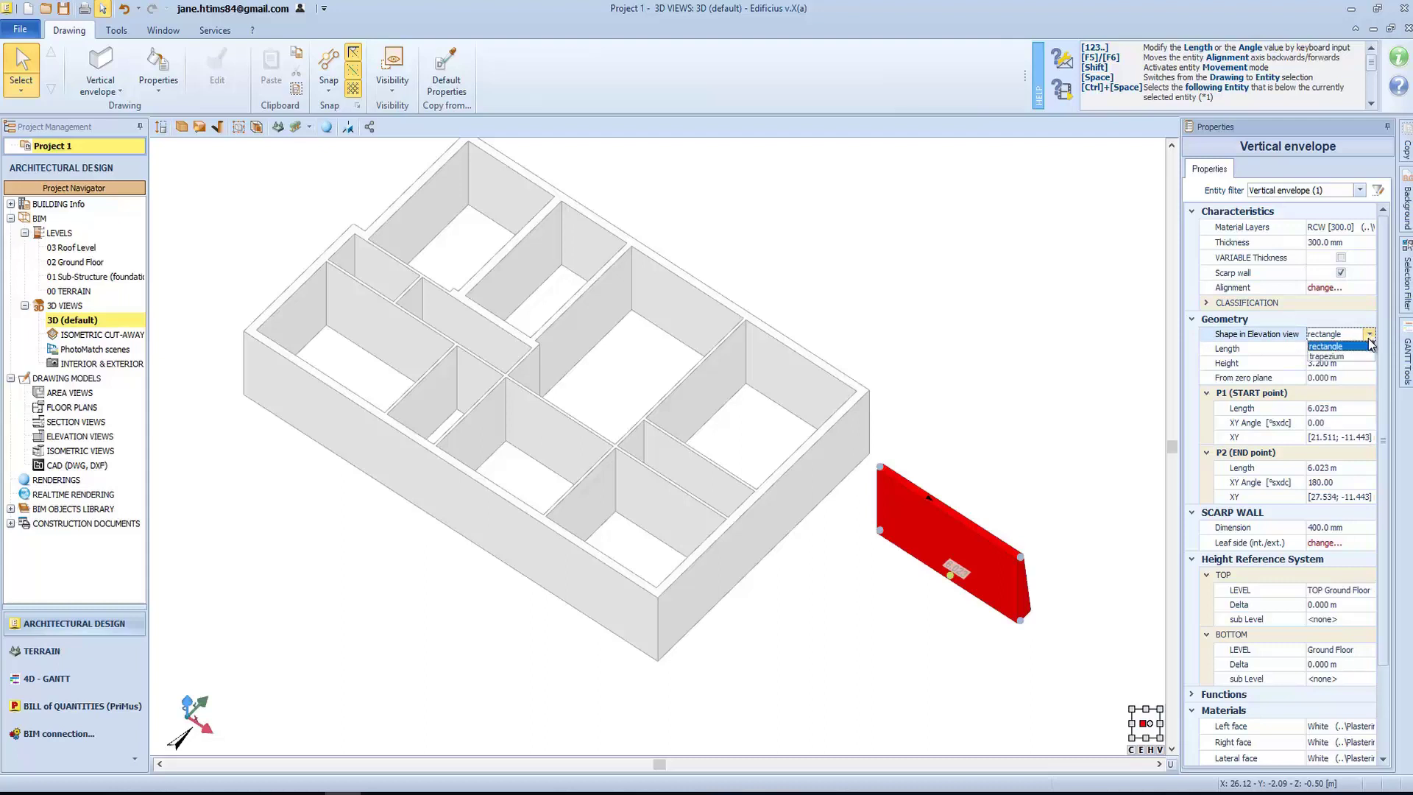
key("Down")
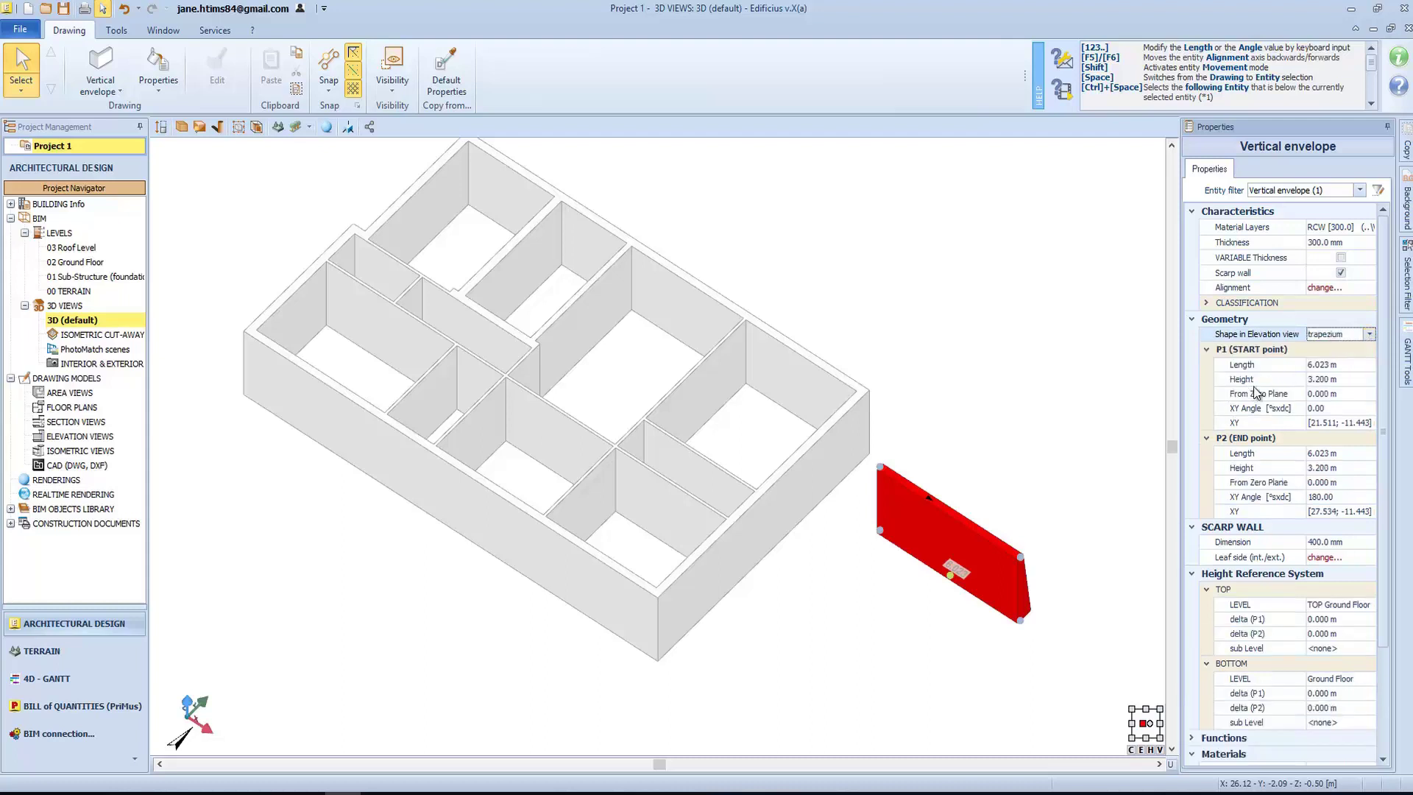
left_click(1341, 273)
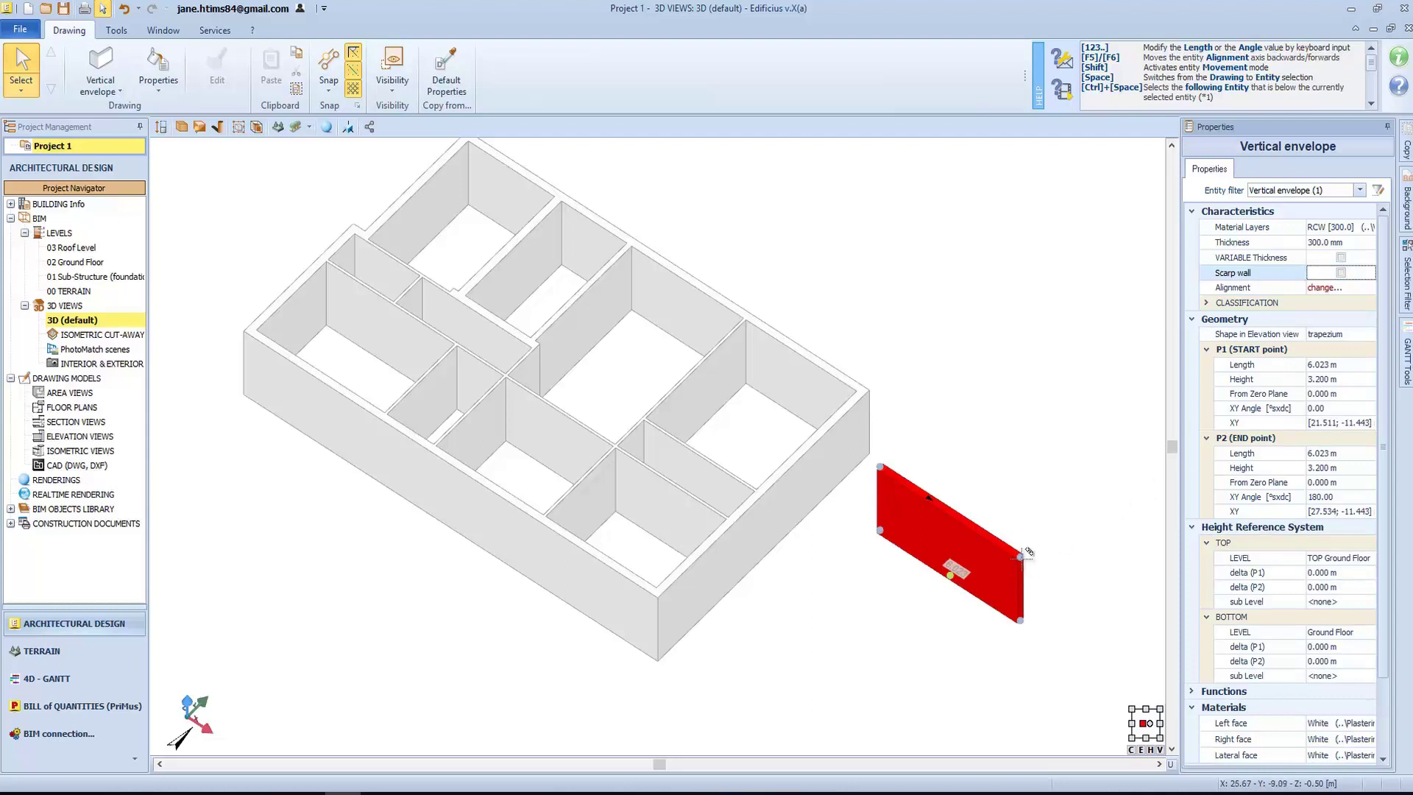
left_click_drag(1023, 554, 1039, 460)
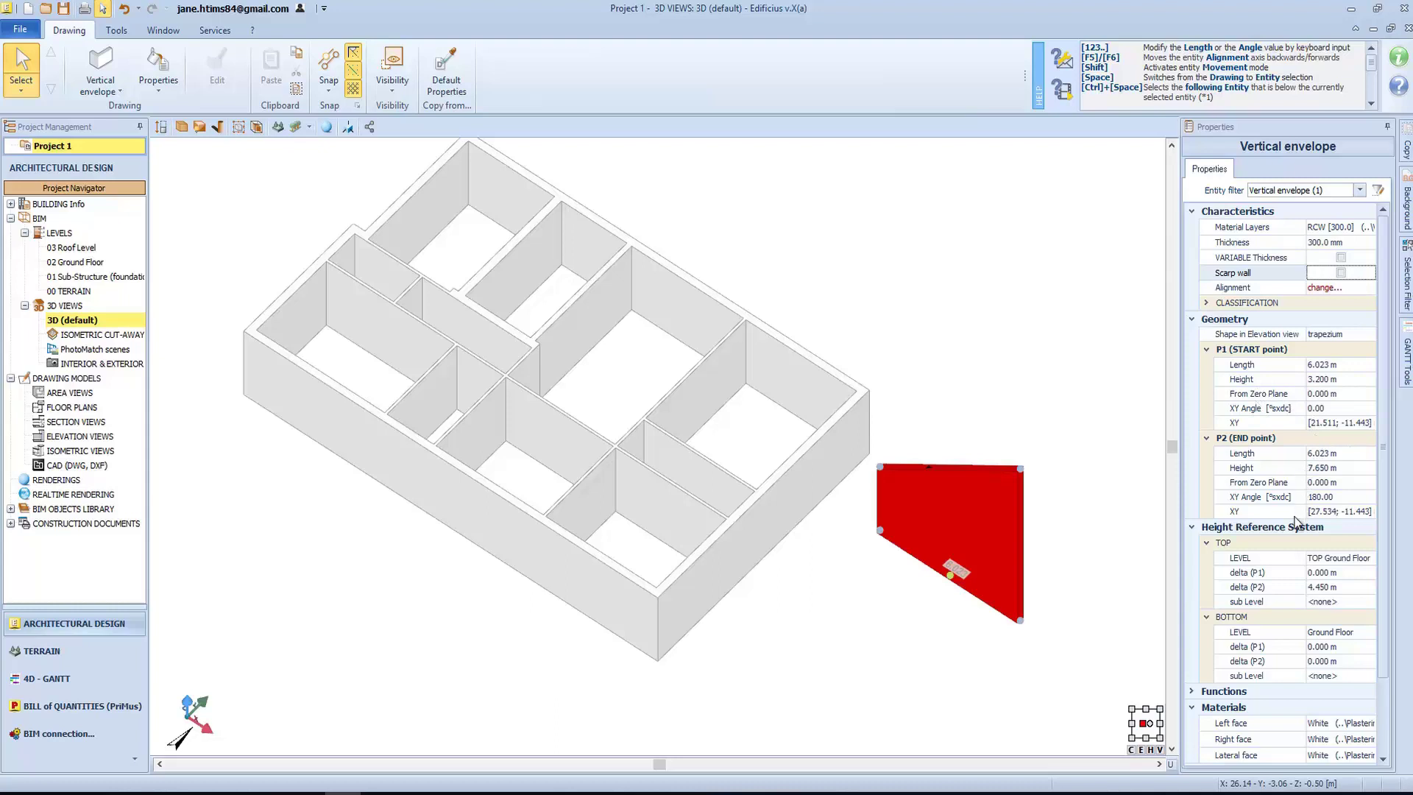
Review the freestanding wall's Aspect properties, including Locked, and the selection option for locked entities
scroll(1317, 592, "down", 3)
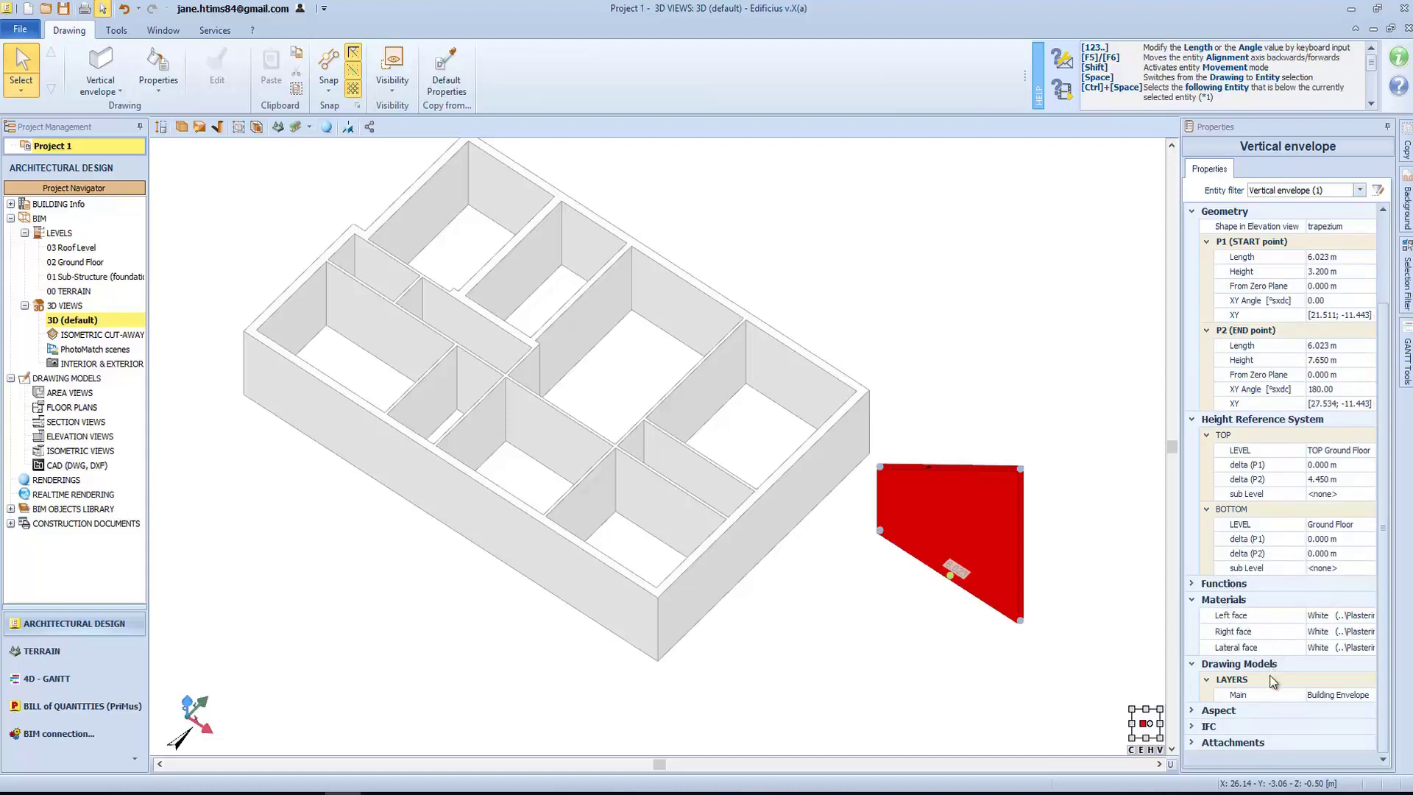
left_click(1194, 711)
scroll(1251, 610, "down", 1)
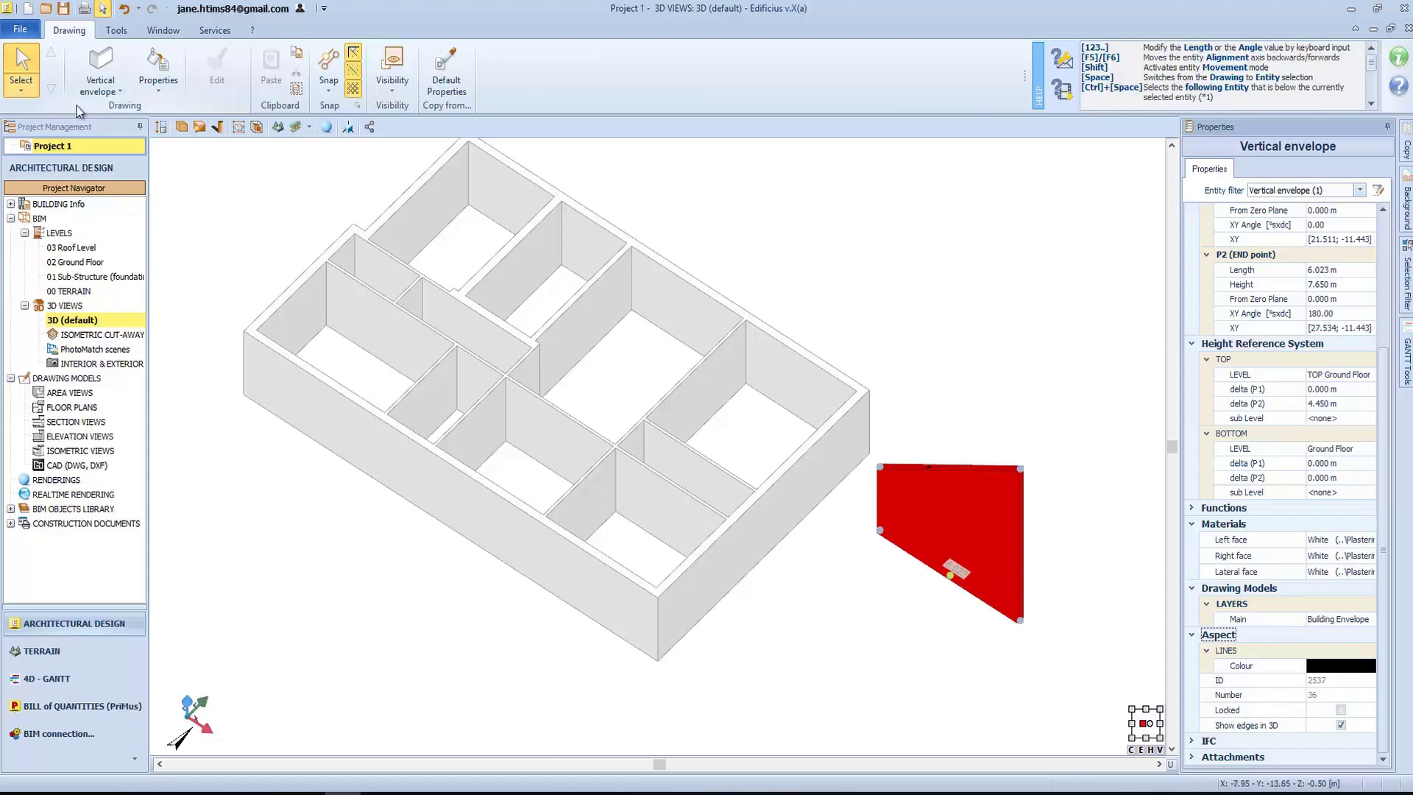
left_click(23, 91)
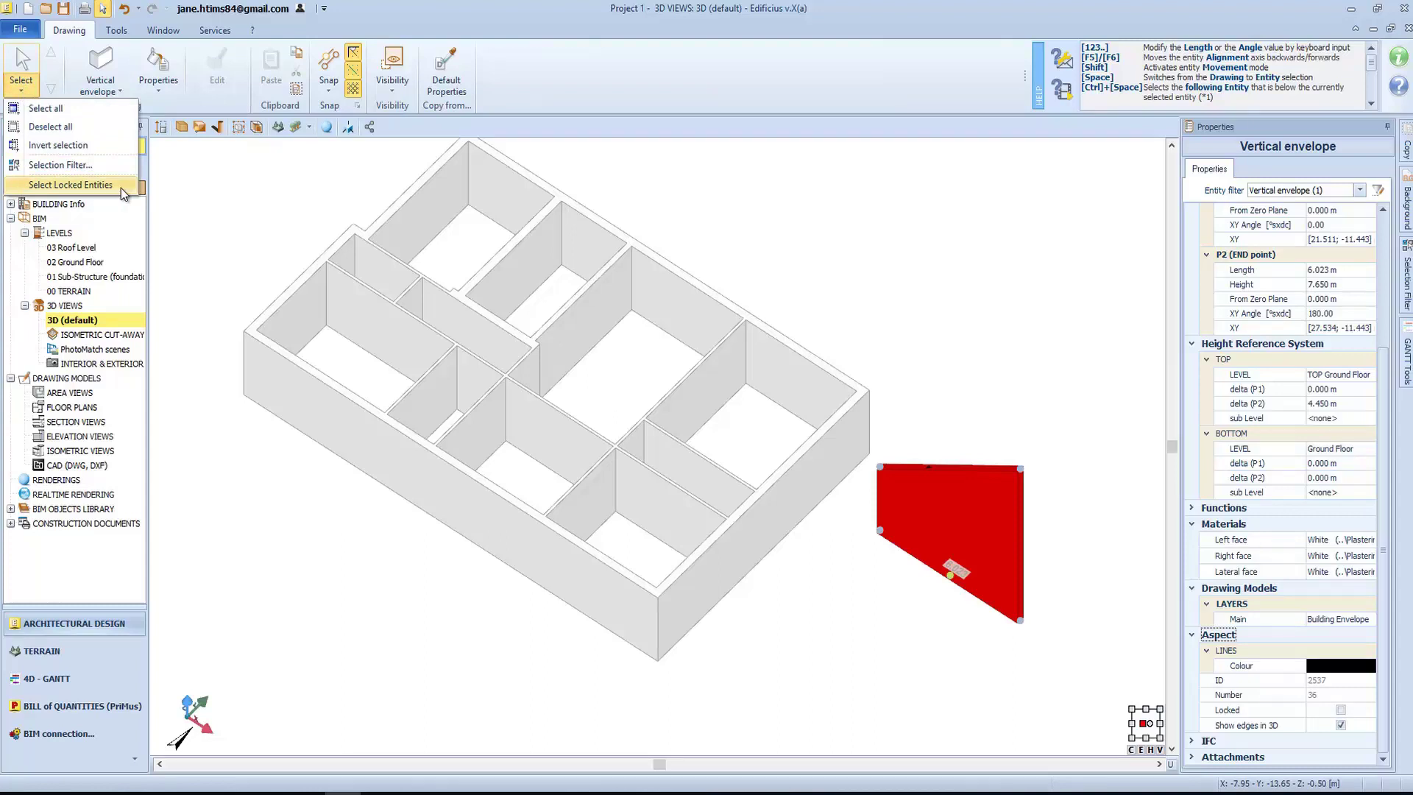
left_click(1192, 635)
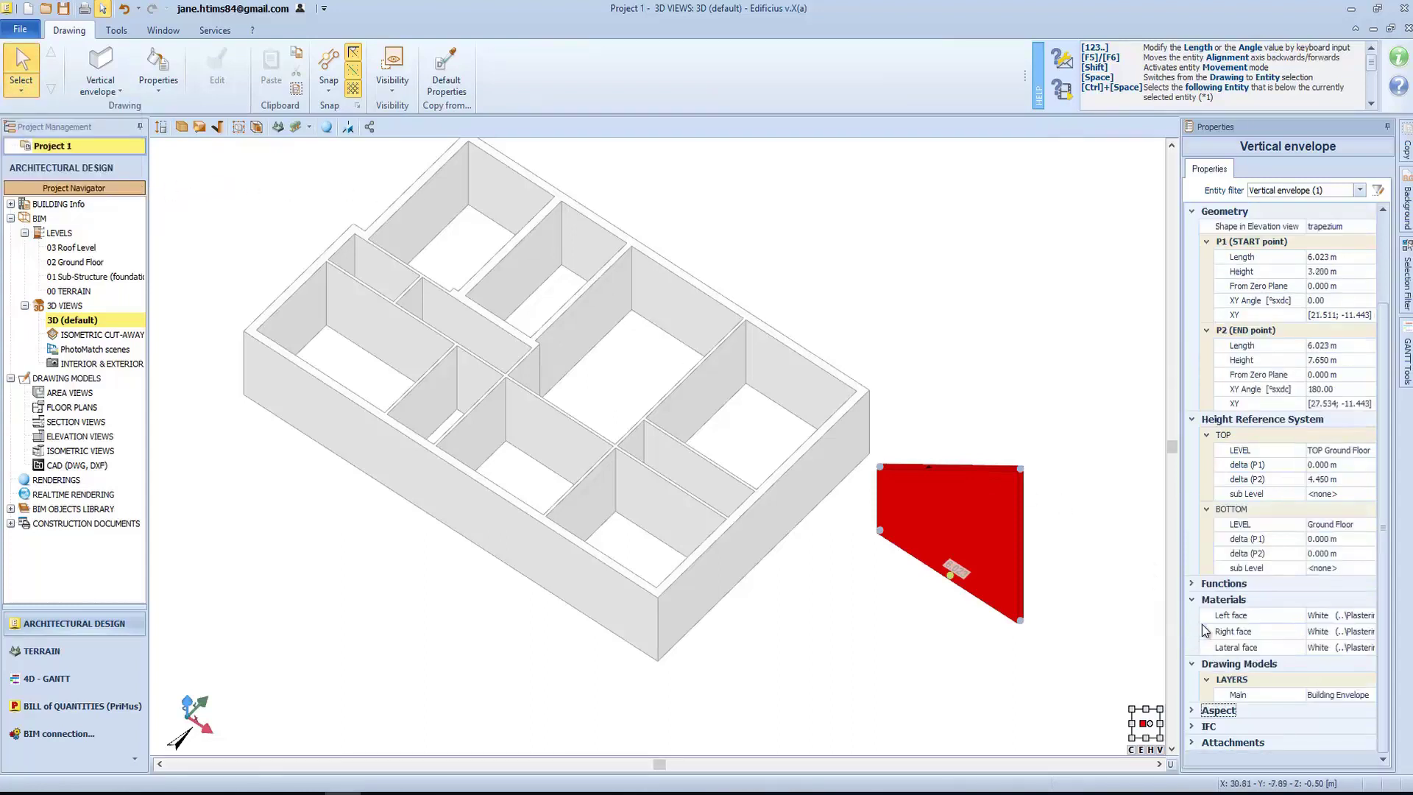
Add a property group named "new group" with two properties in the freestanding wall's IFC property editor, and close the editor
left_click(1207, 727)
scroll(1312, 582, "down", 1)
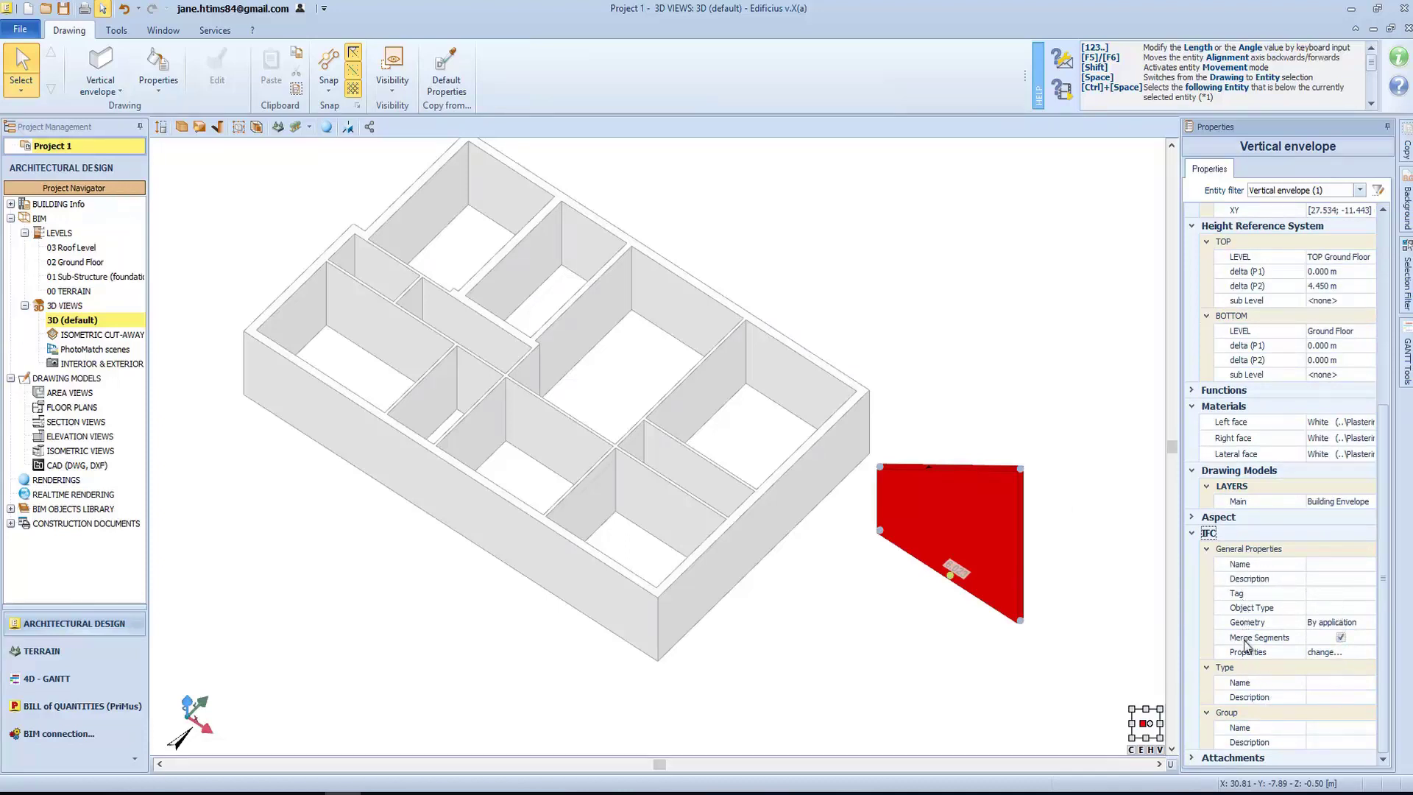
left_click(1337, 652)
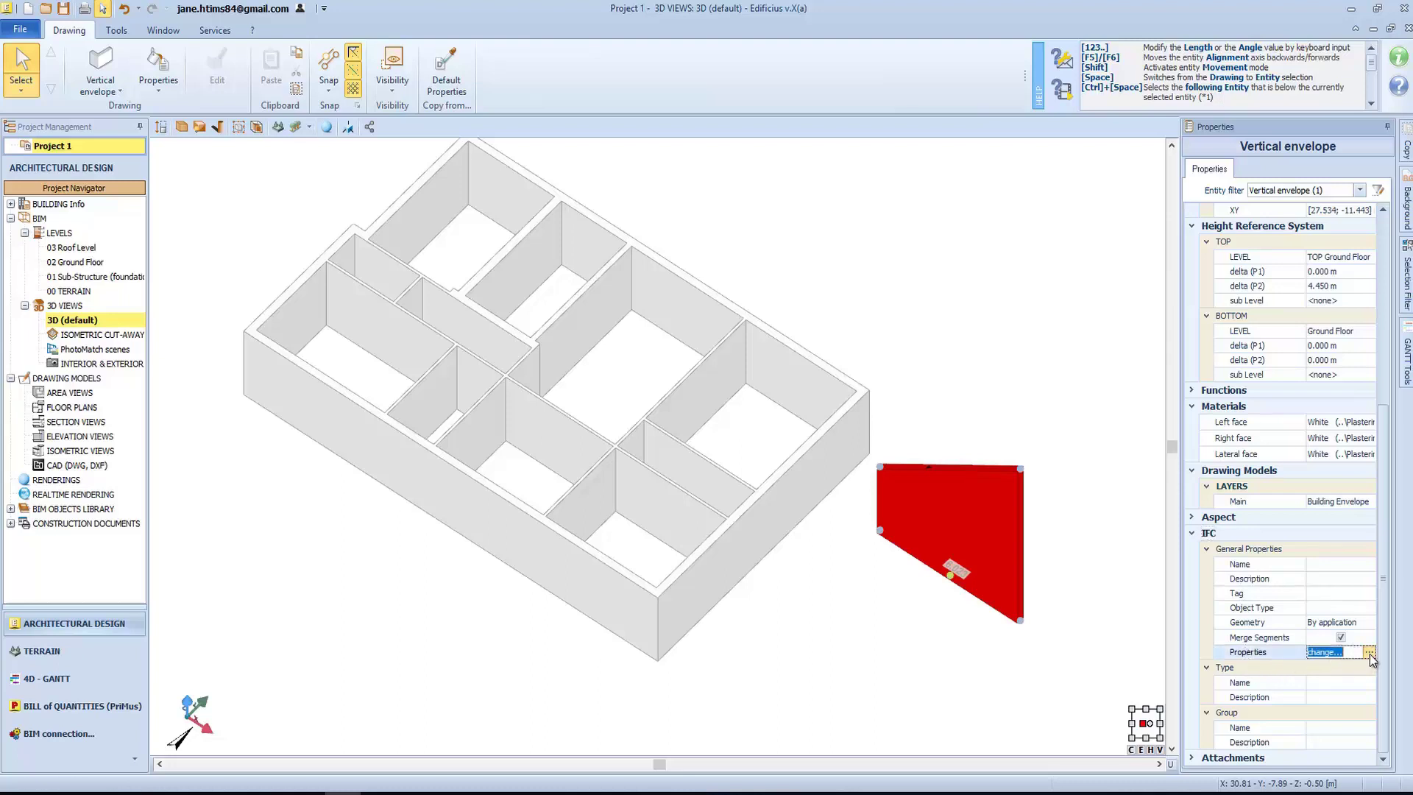
left_click(1369, 653)
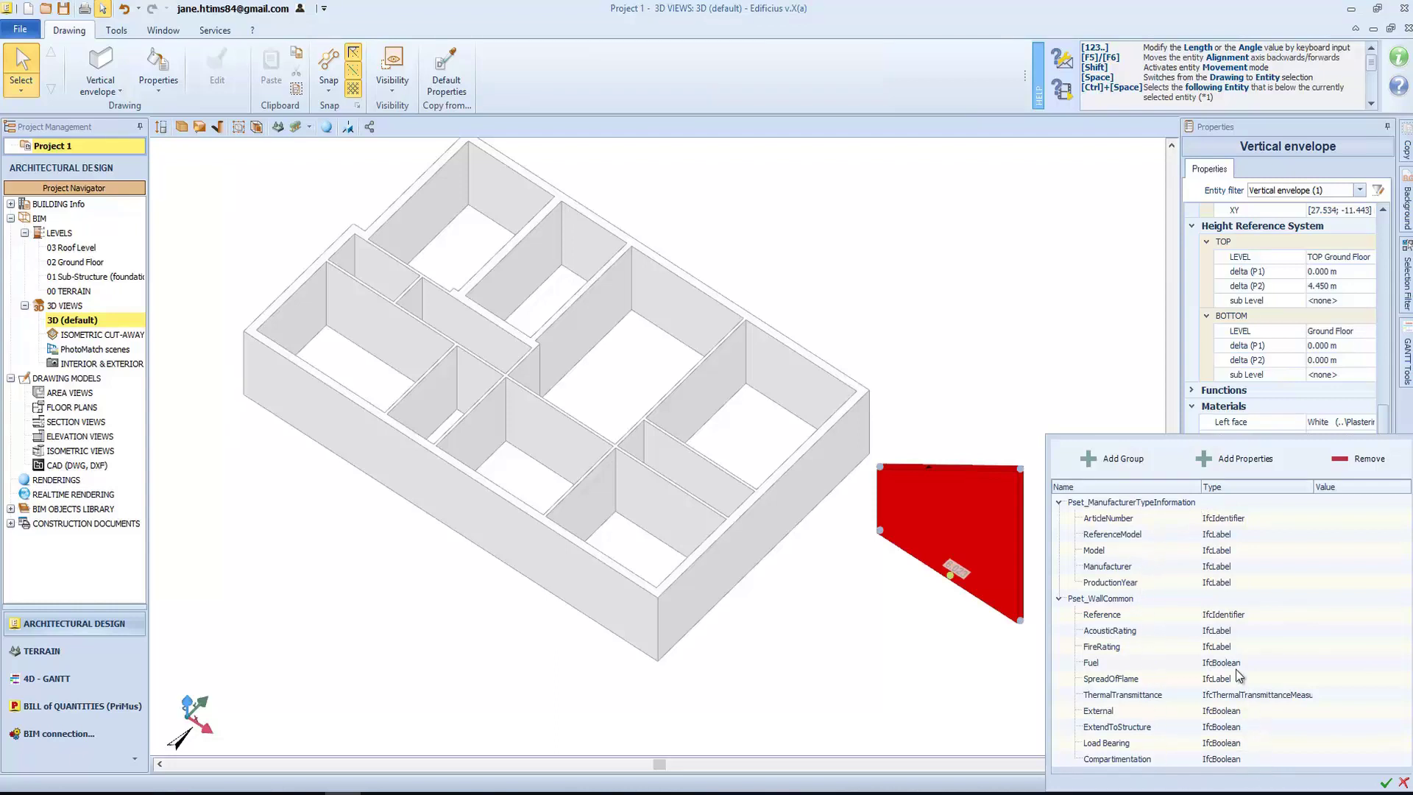
left_click(1130, 469)
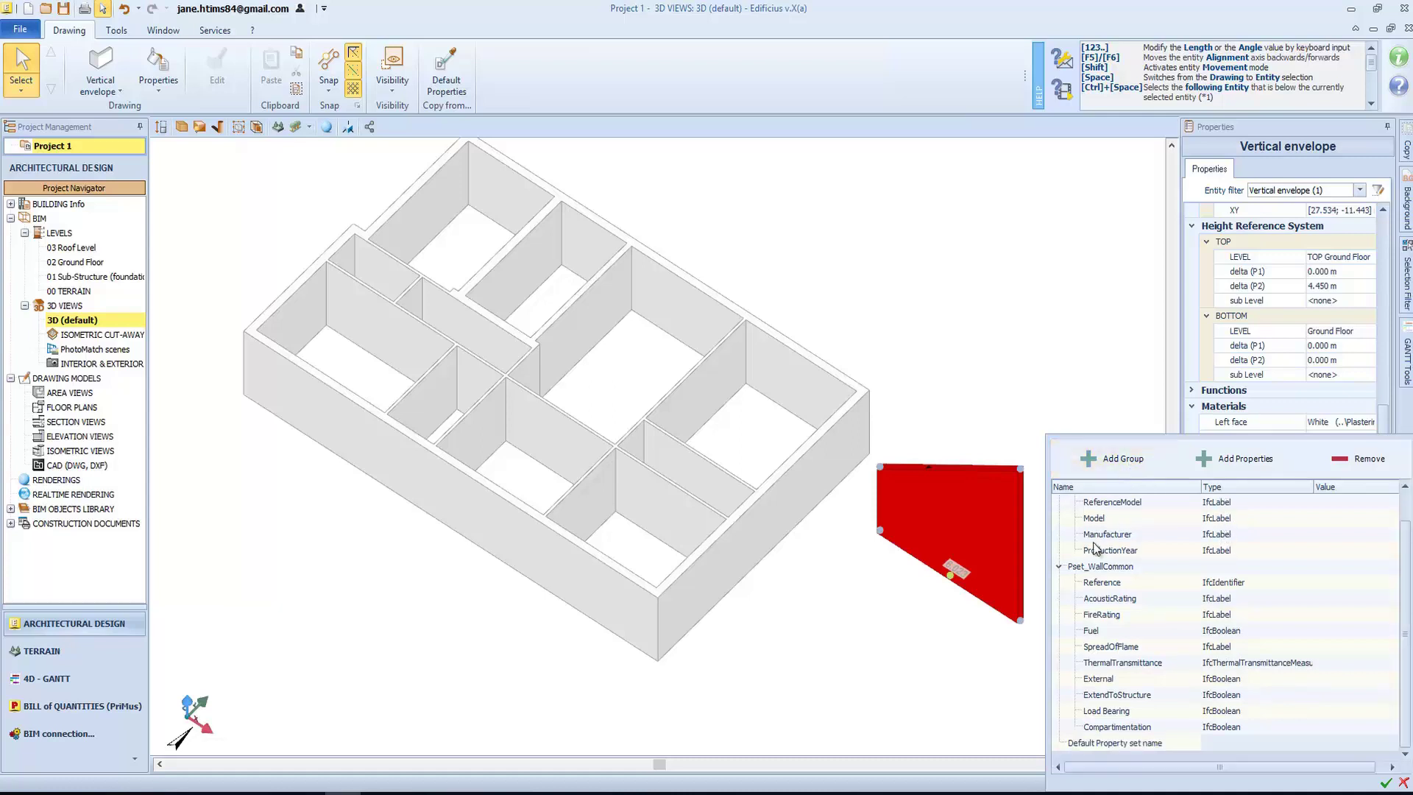
double_click(1136, 743)
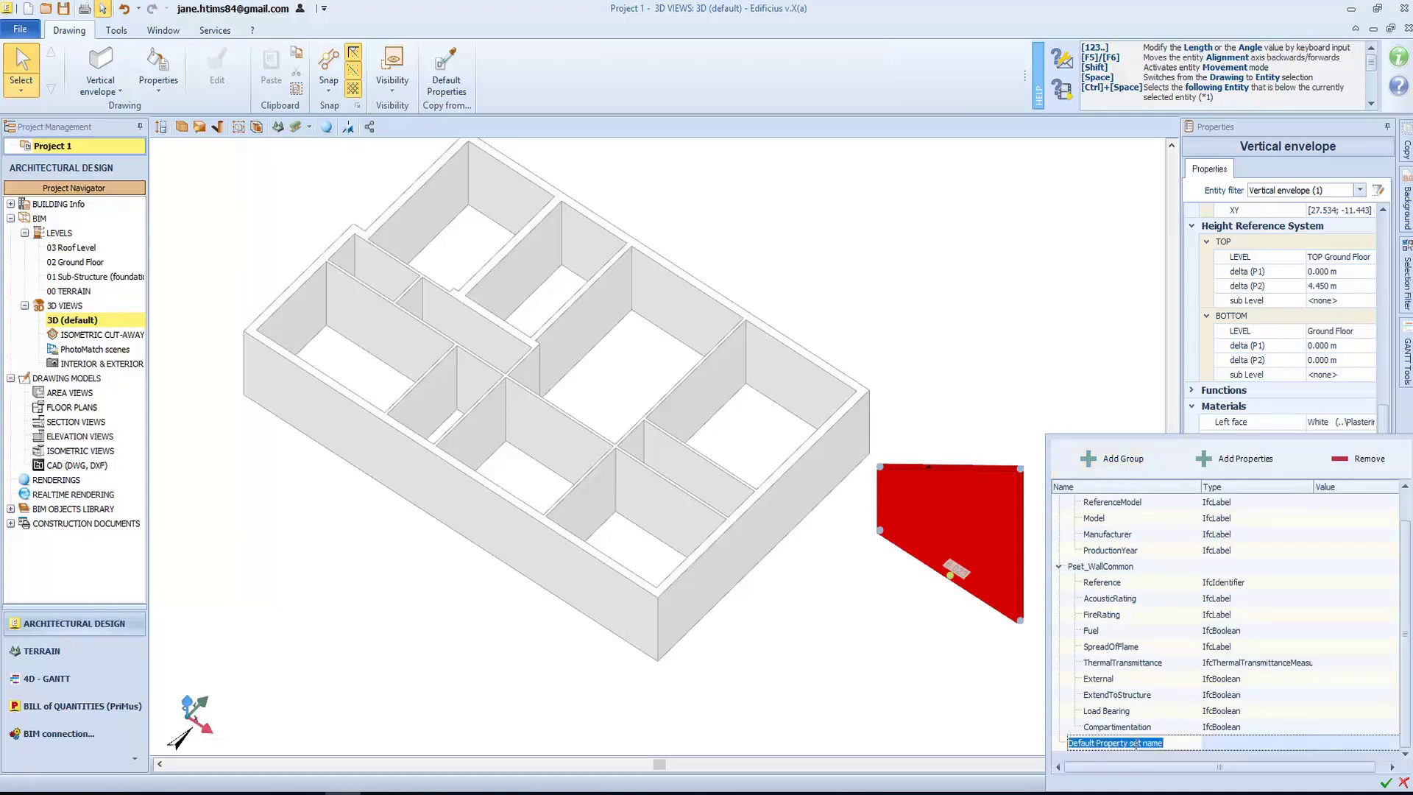
type("new group")
left_click(1242, 463)
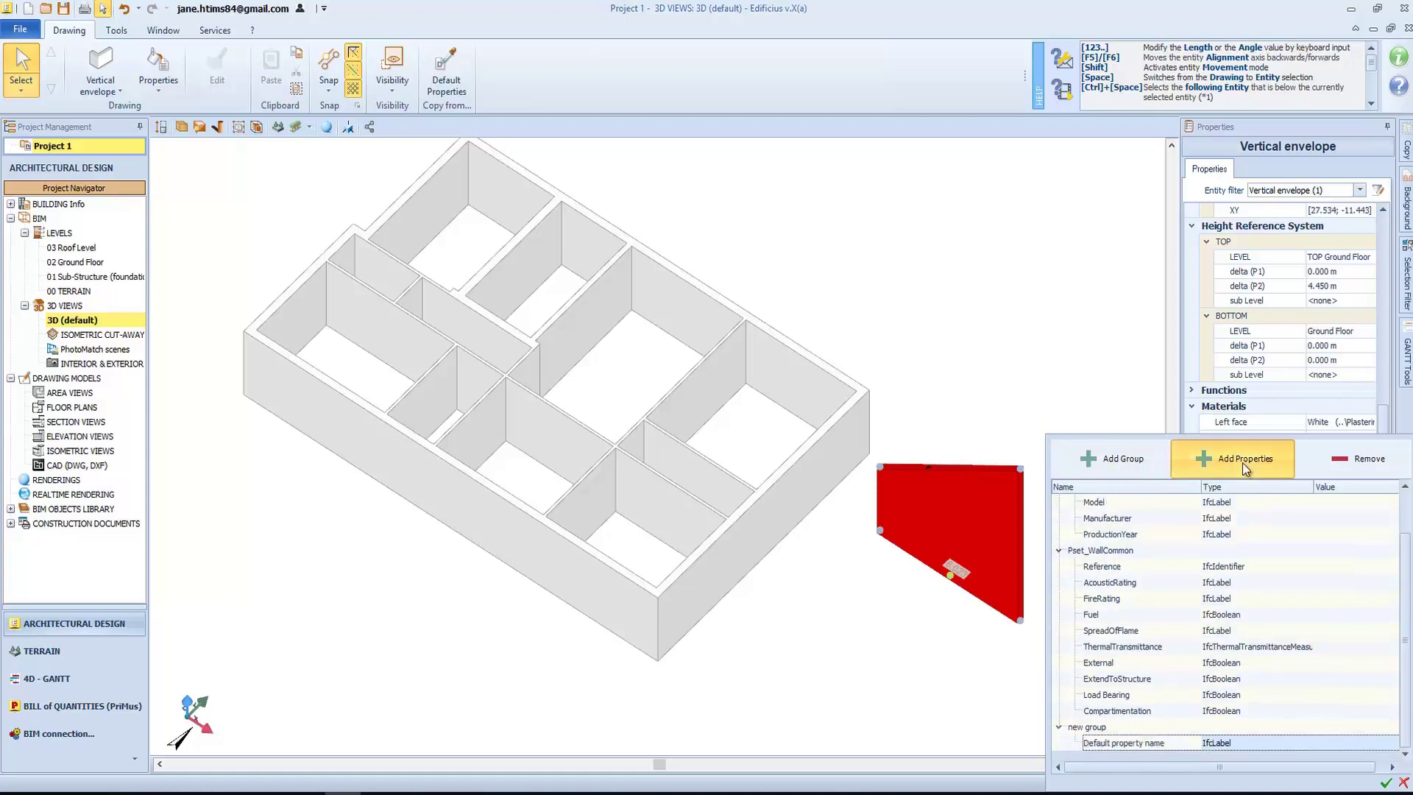
left_click(1242, 462)
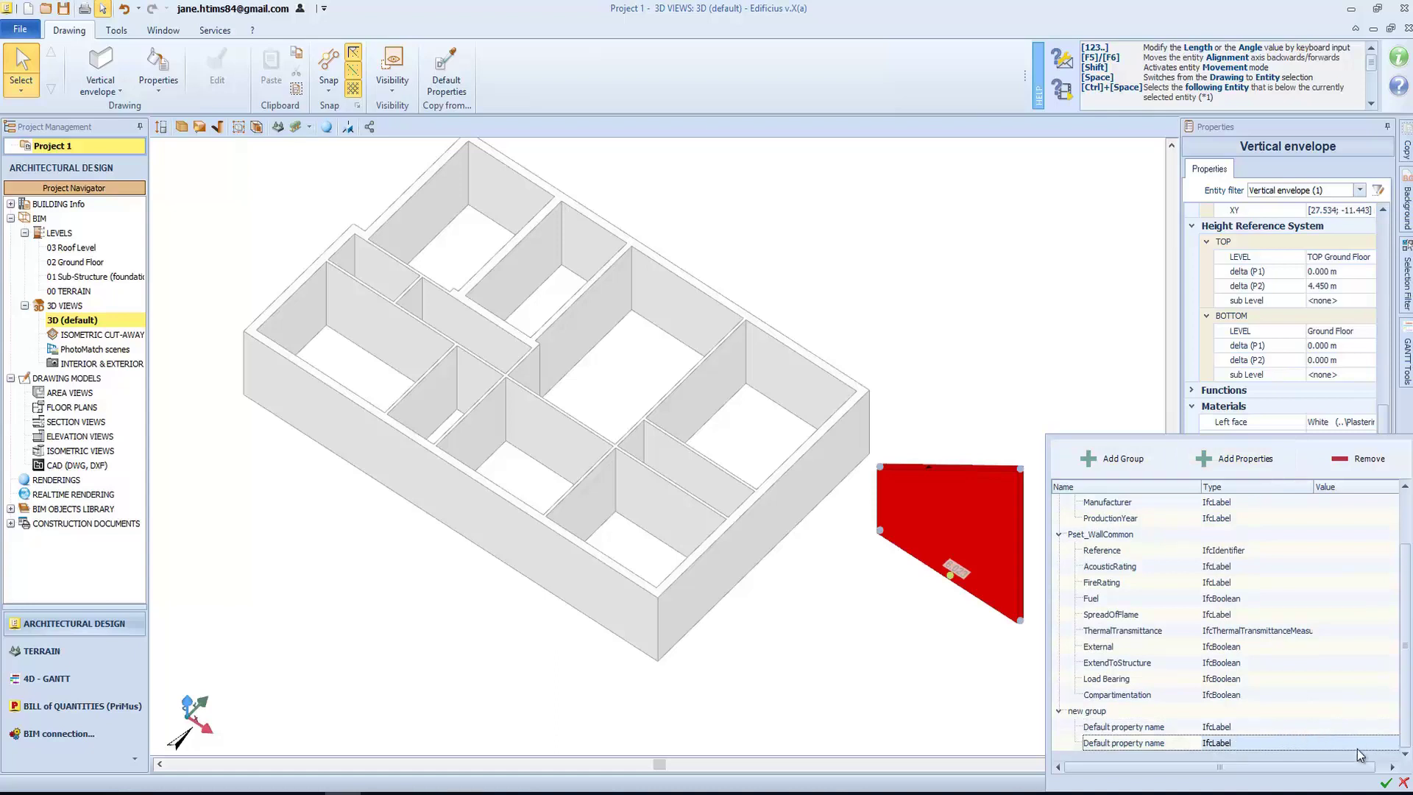
left_click(1386, 783)
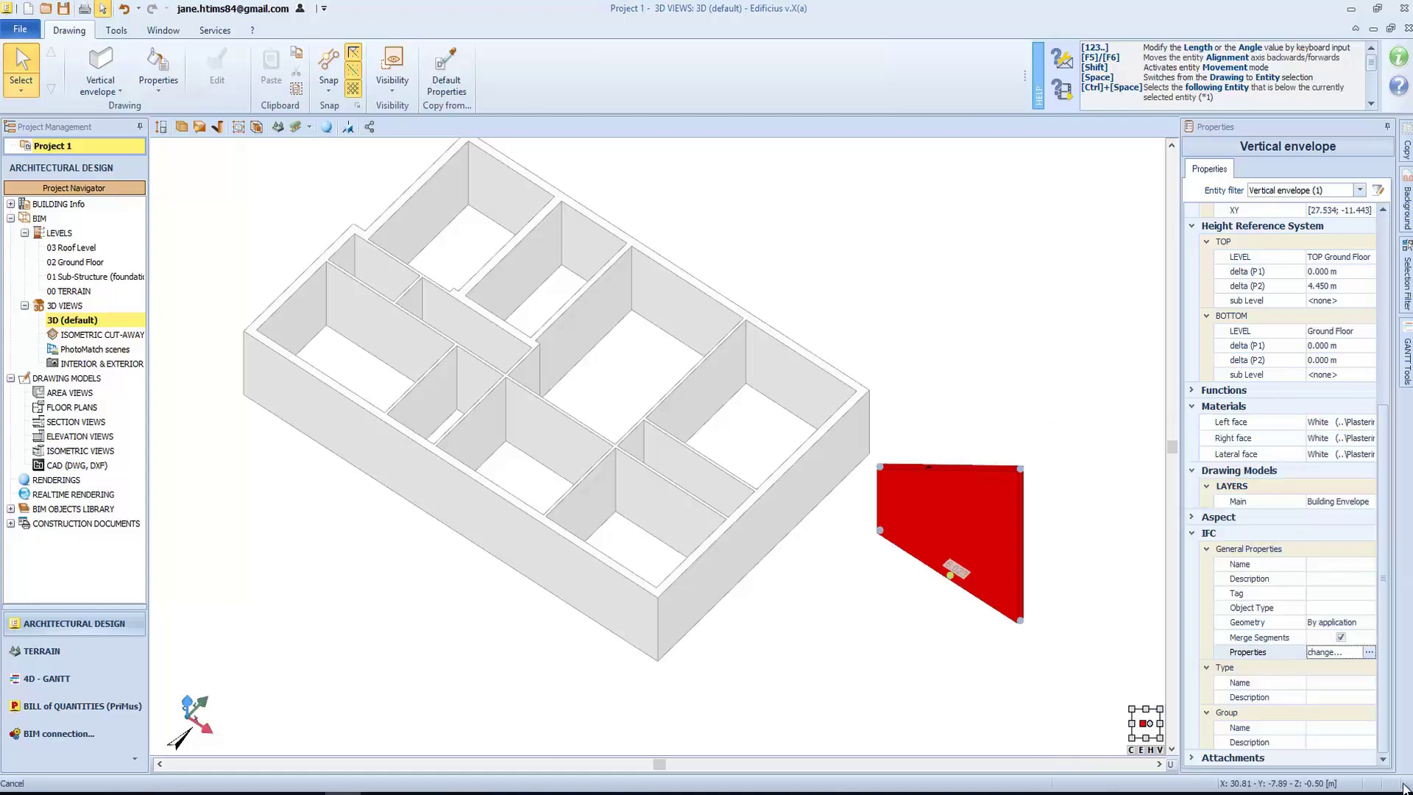
Check the freestanding wall's document attachments and delete the wall from the model
left_click(1205, 758)
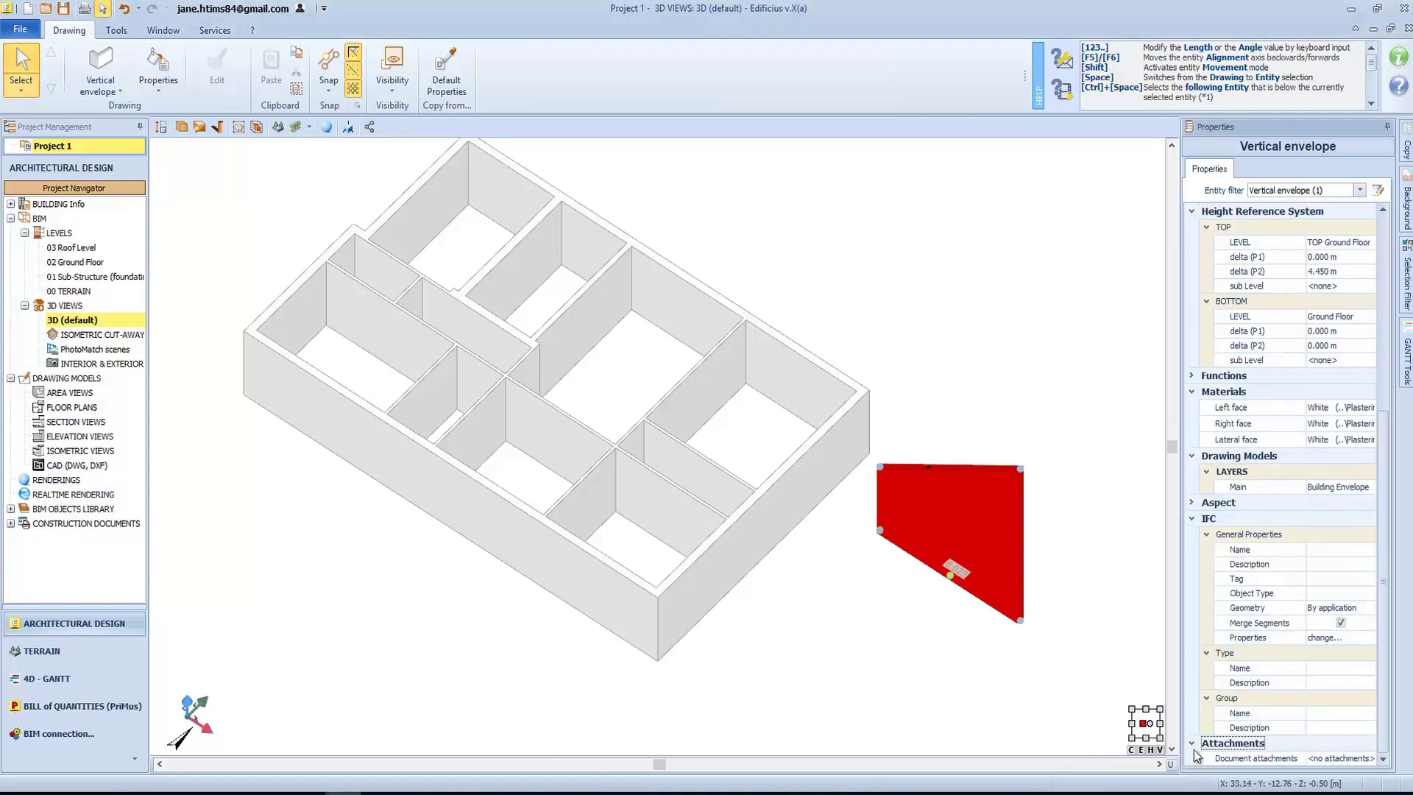
left_click(1310, 762)
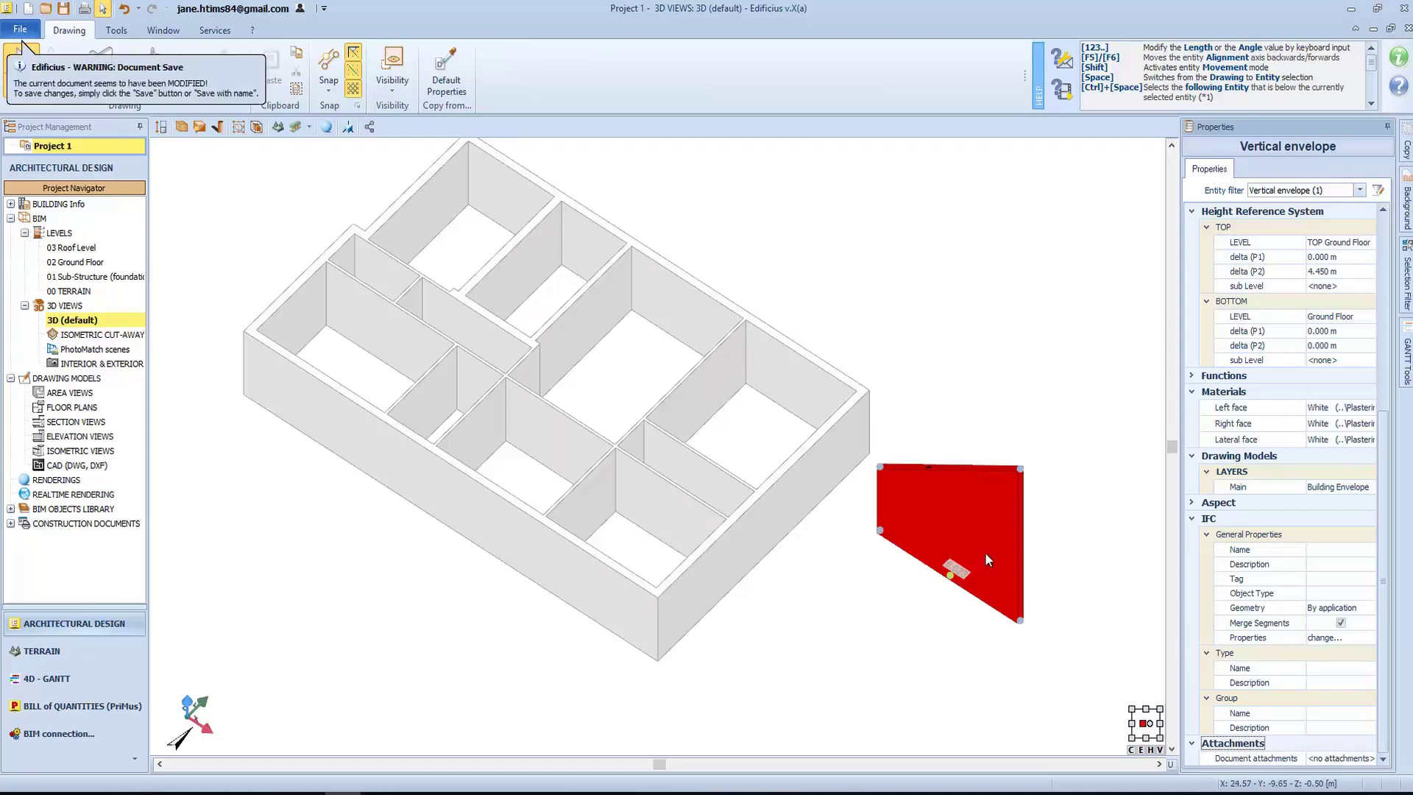
key("Delete")
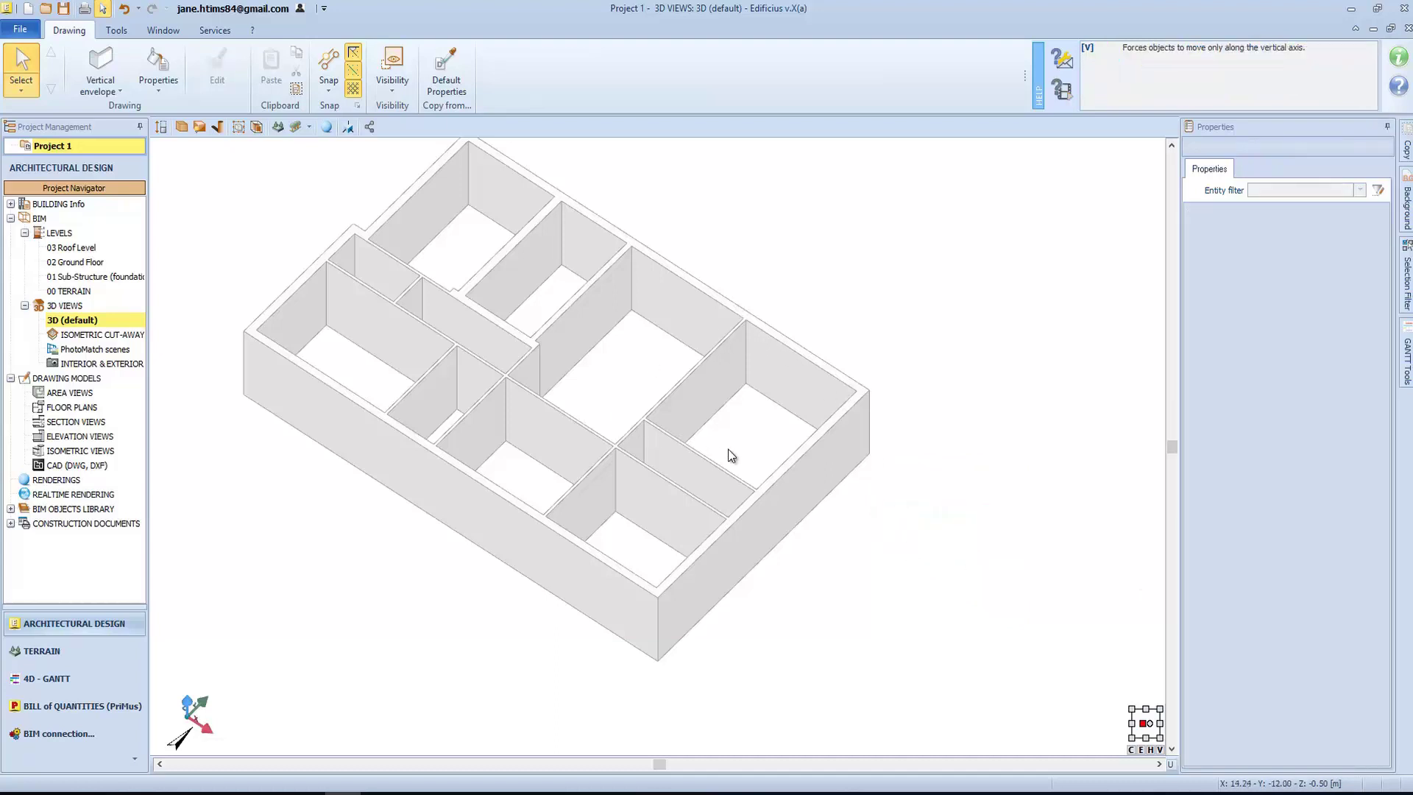
Examine the building's outer and inner wall segments in 3D by selecting them, and return to the Ground Floor plan
middle_click(472, 305)
middle_click_drag(410, 390, 691, 399)
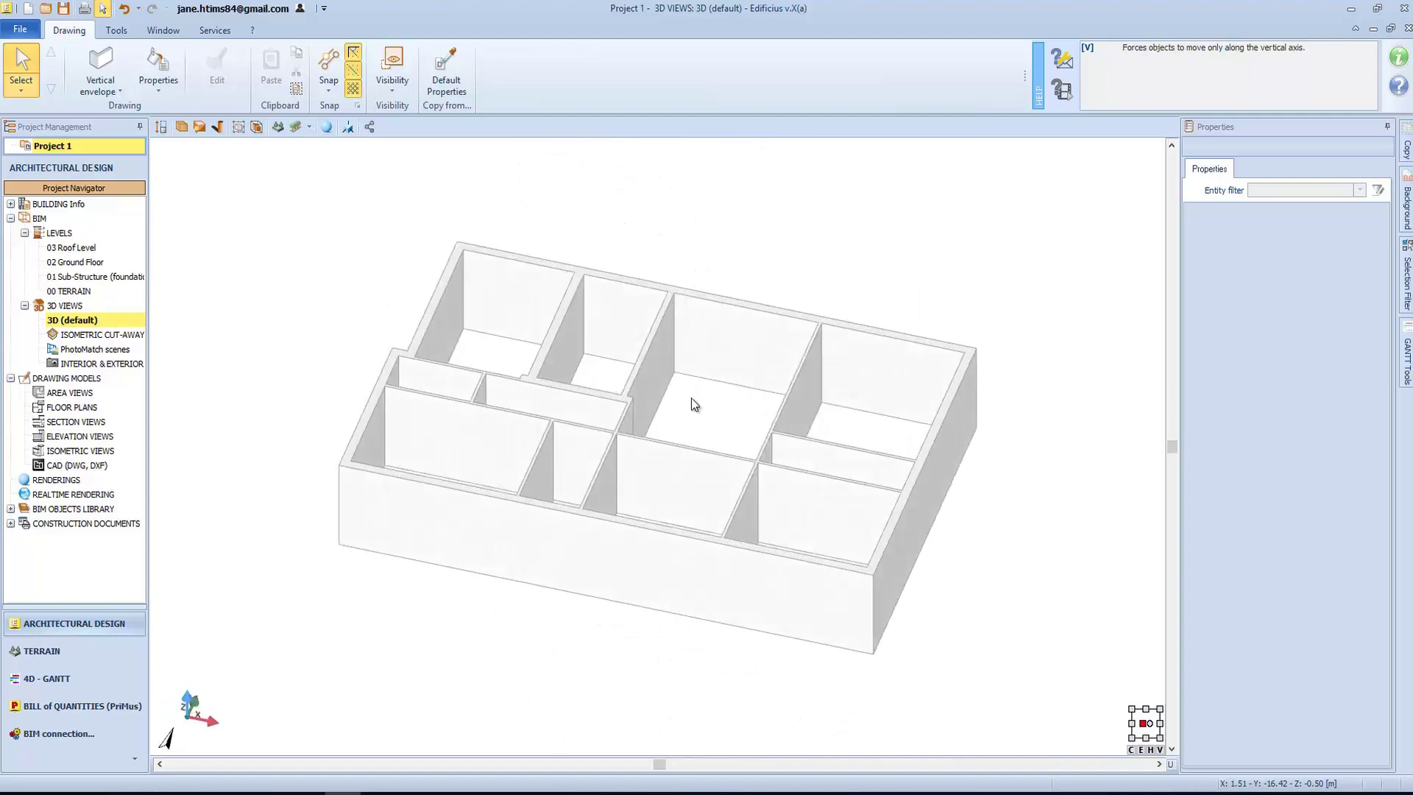
mouse_move(462, 506)
middle_mouse_down()
mouse_move(404, 486)
mouse_move(594, 495)
mouse_move(470, 523)
middle_mouse_up()
left_click(470, 523)
left_click(571, 523)
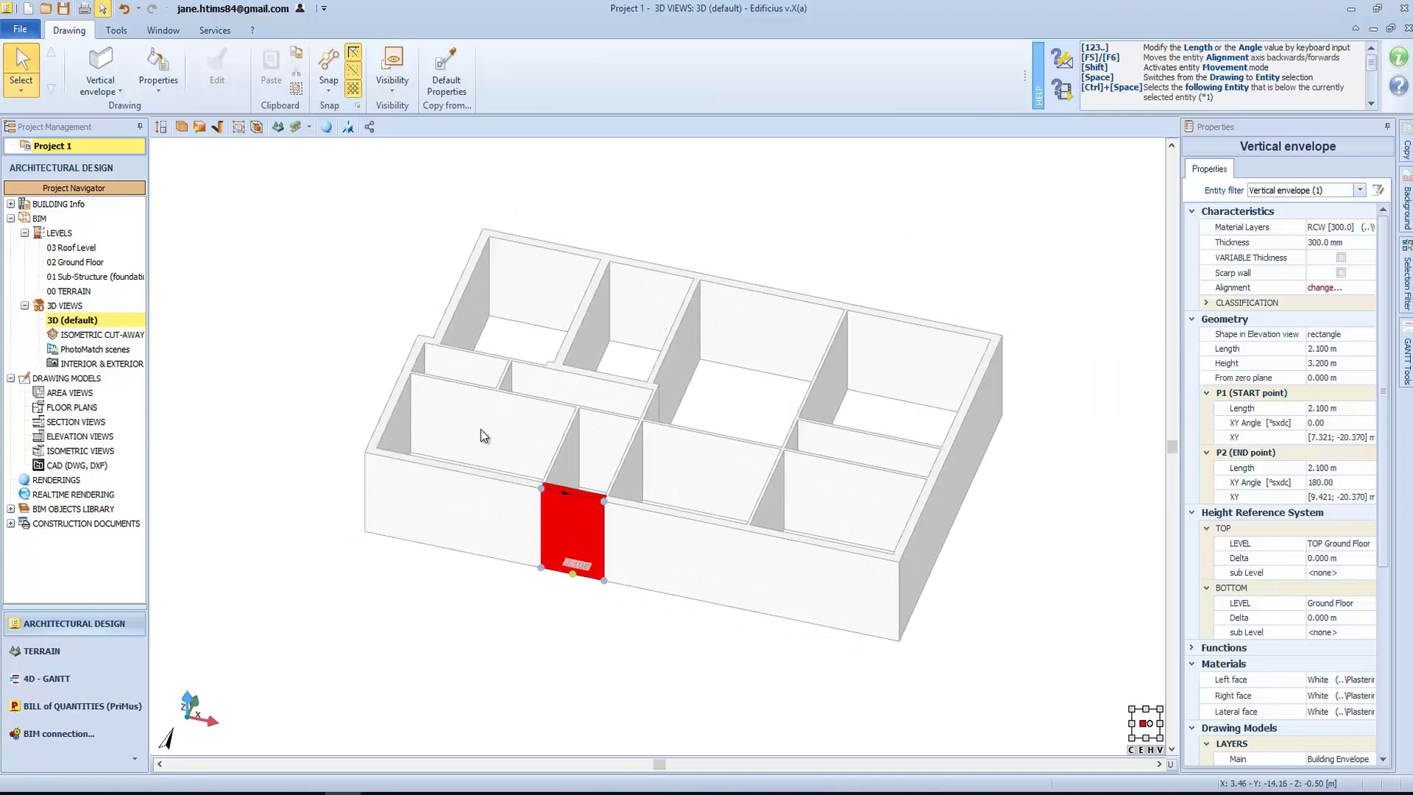
left_click(399, 425)
left_click(530, 434)
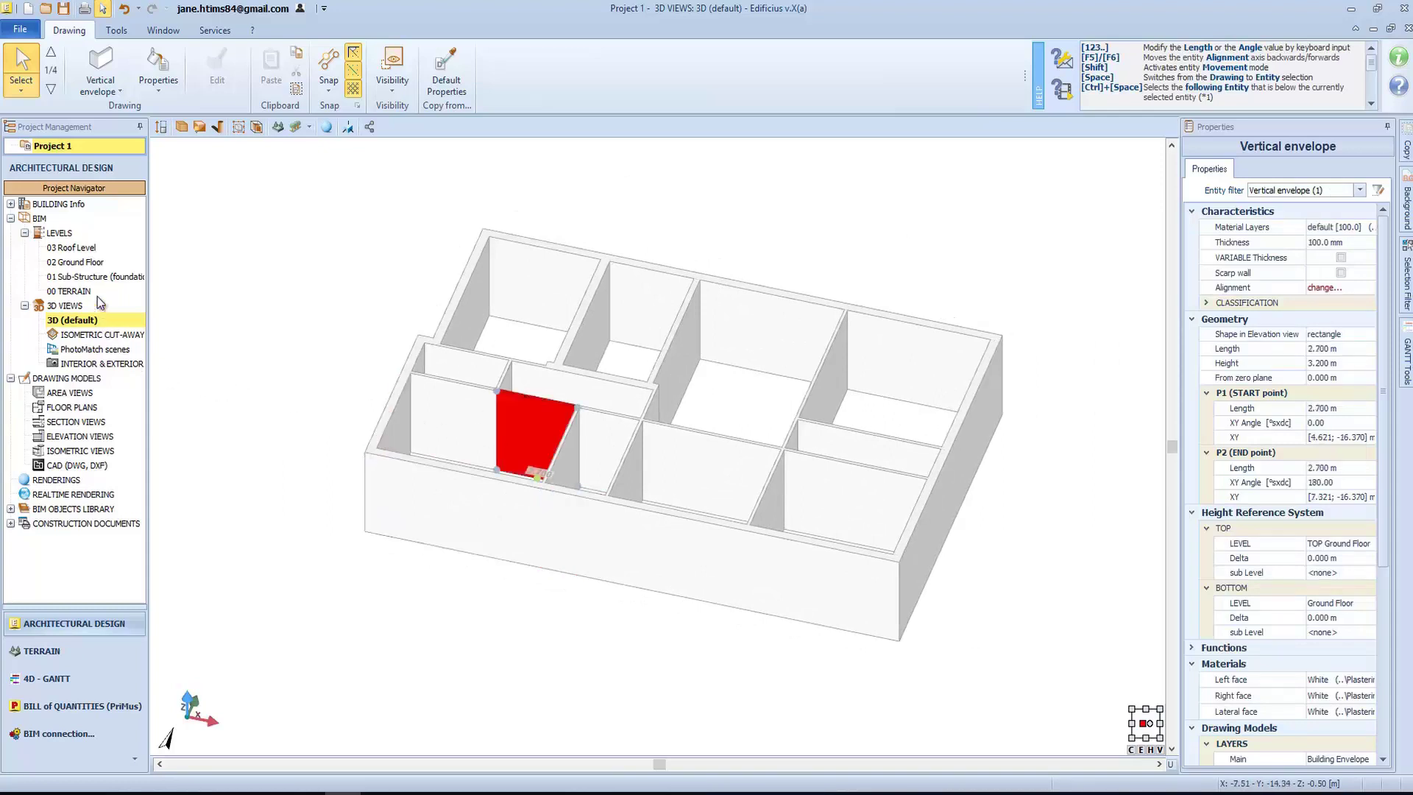
double_click(80, 263)
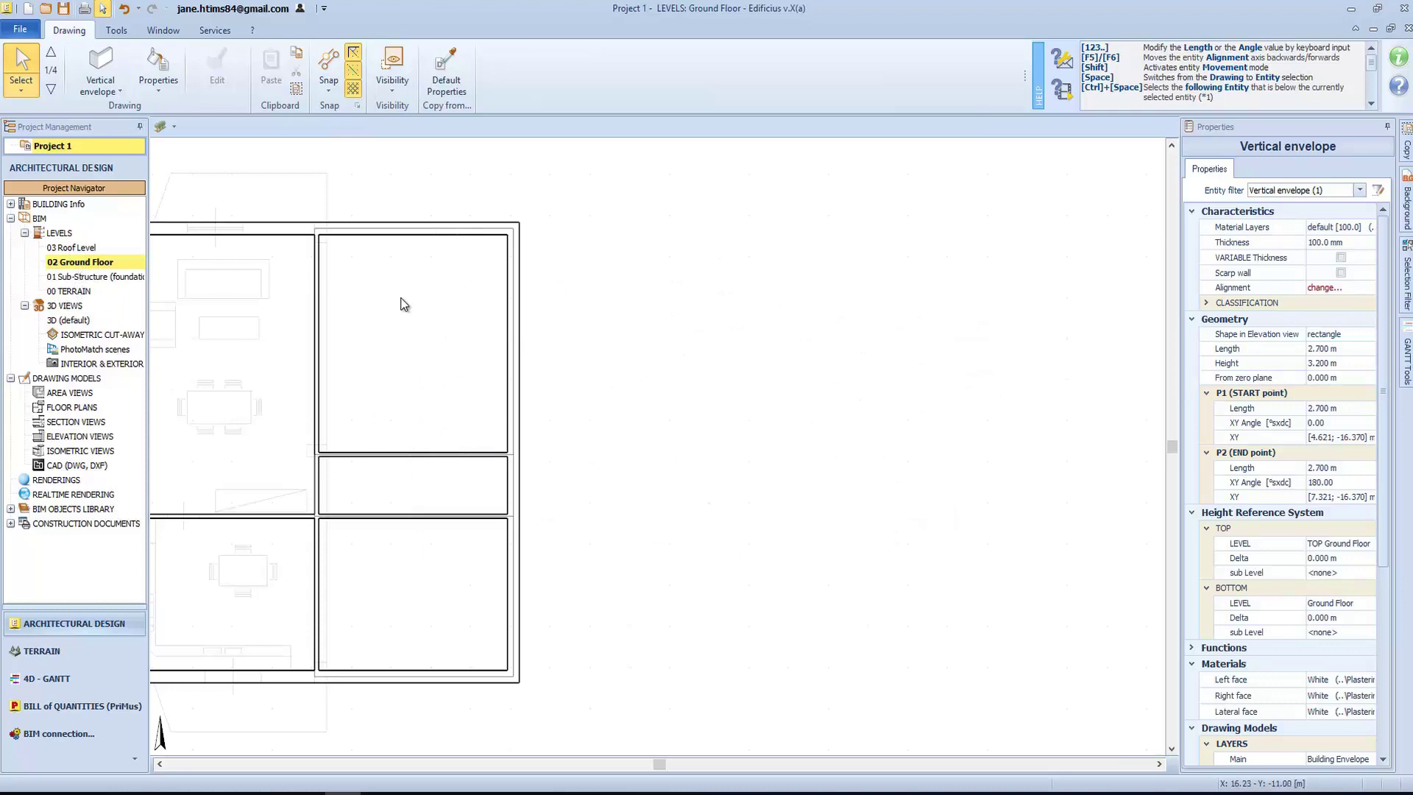